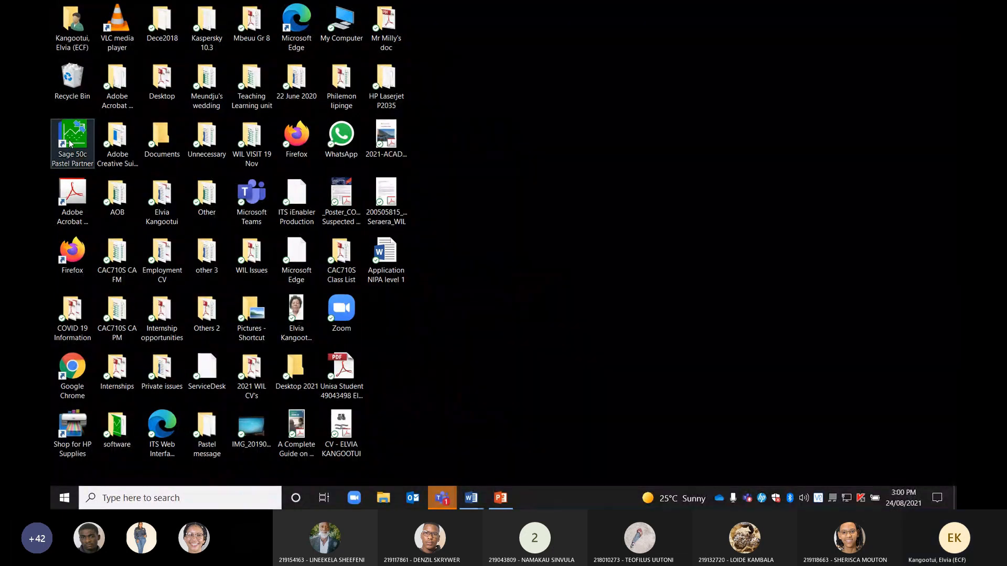
# Launch Sage 50c Pastel Partner from its desktop shortcut
pyautogui.doubleClick(70, 143)
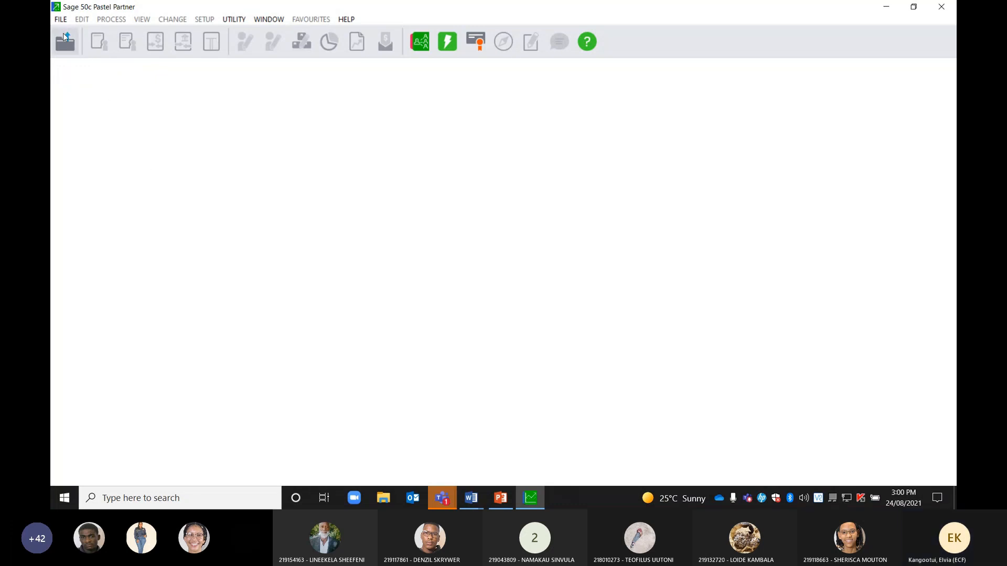
# Start a new company via File > New so the New Company dialog appears in PASTEL19
pyautogui.click(61, 20)
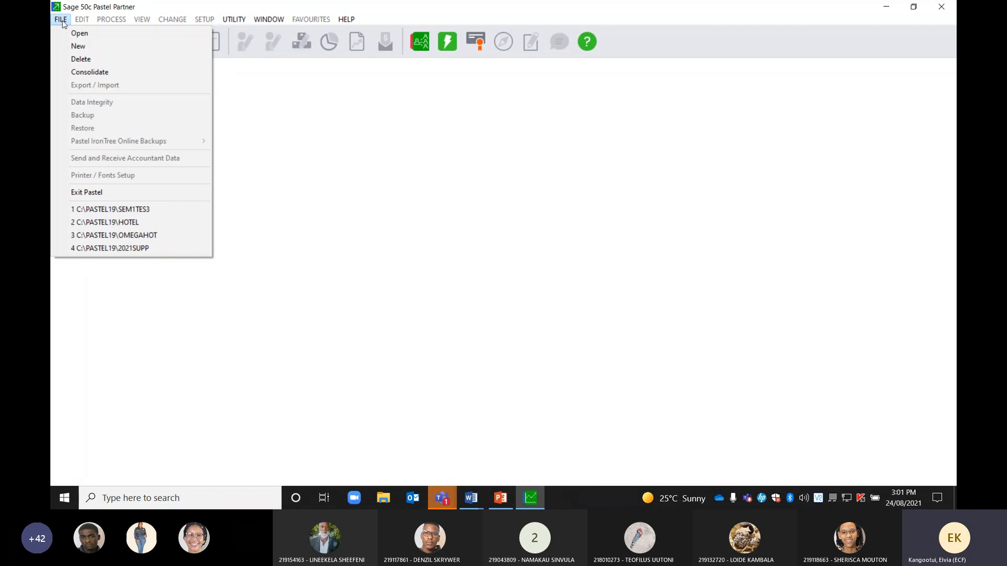
pyautogui.click(79, 47)
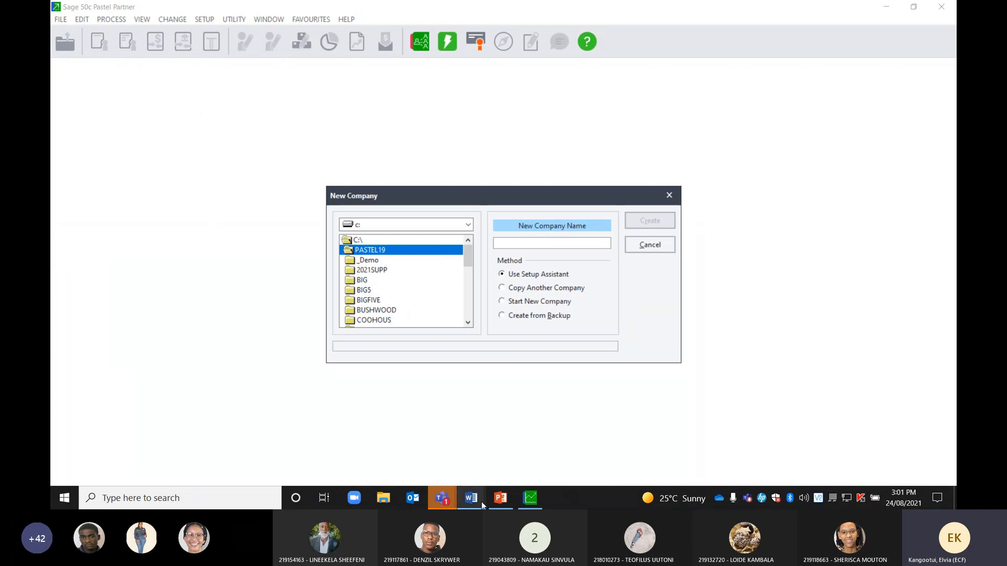
pyautogui.moveTo(472, 500)
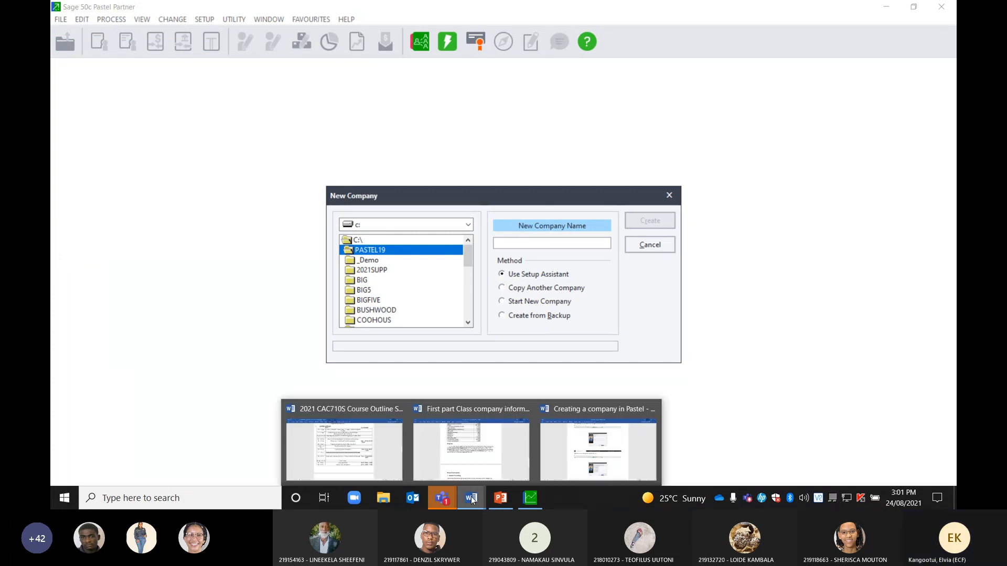
pyautogui.click(464, 445)
pyautogui.moveTo(951, 342); pyautogui.dragTo(956, 67)
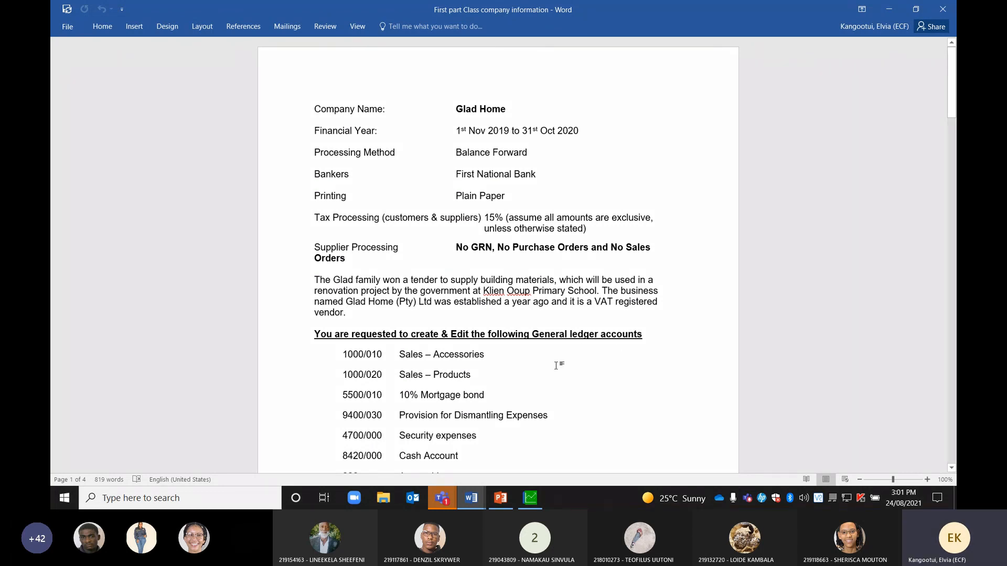
pyautogui.click(530, 499)
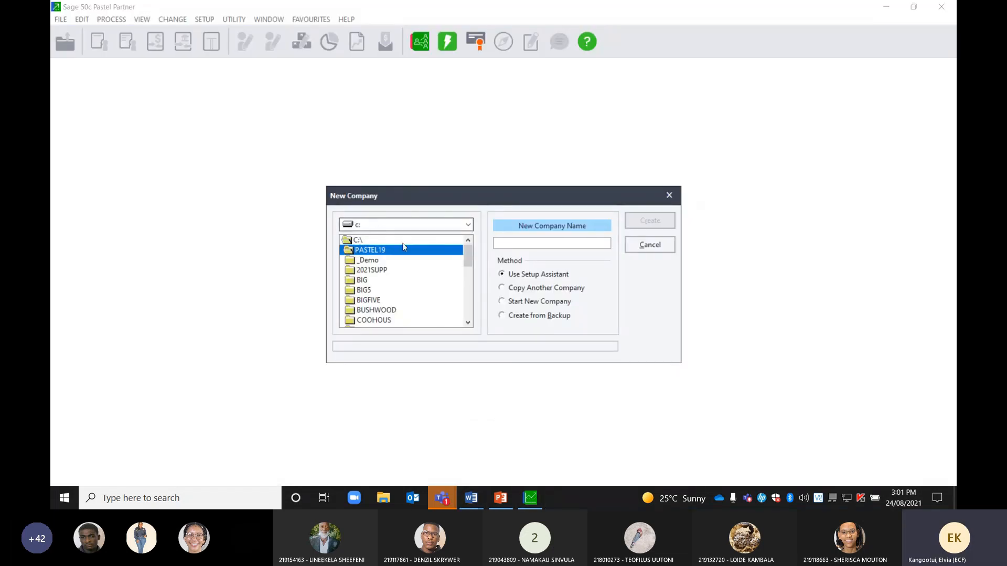
# Focus the New Company Name field, then bring Glad Home's information document forward in Word
pyautogui.click(558, 246)
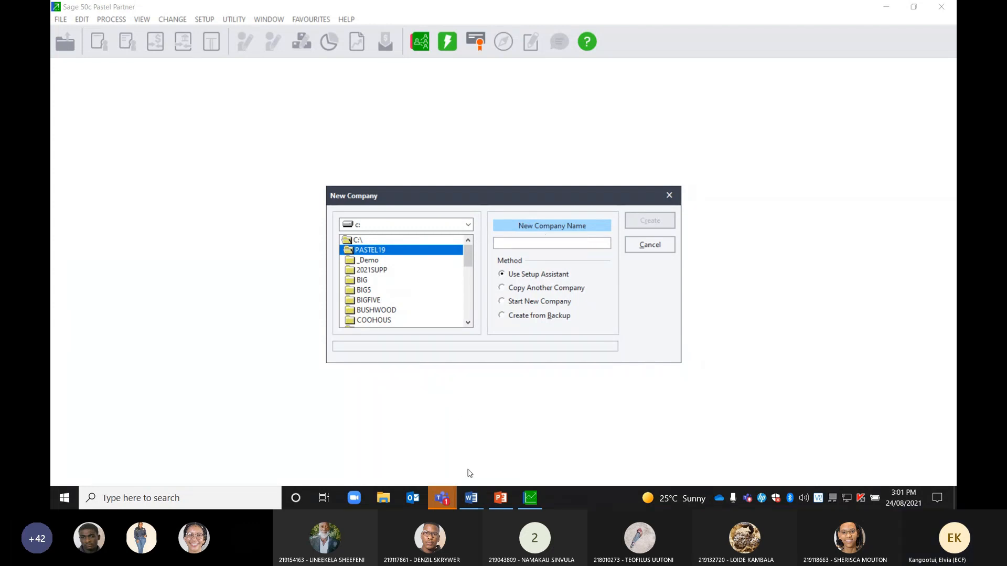
pyautogui.moveTo(472, 505)
pyautogui.click(476, 447)
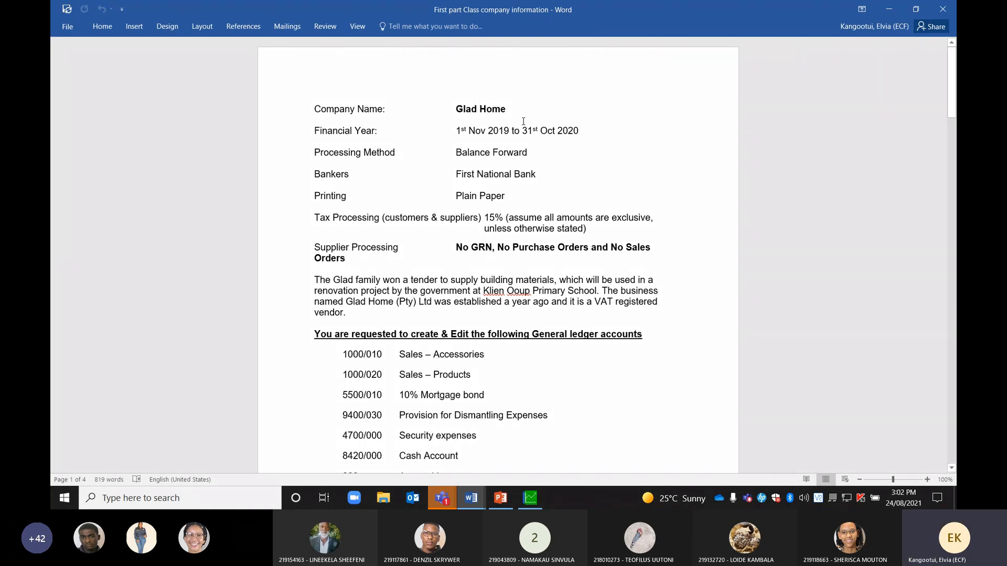
# Bring Pastel's New Company dialog back in front of Word
pyautogui.click(531, 497)
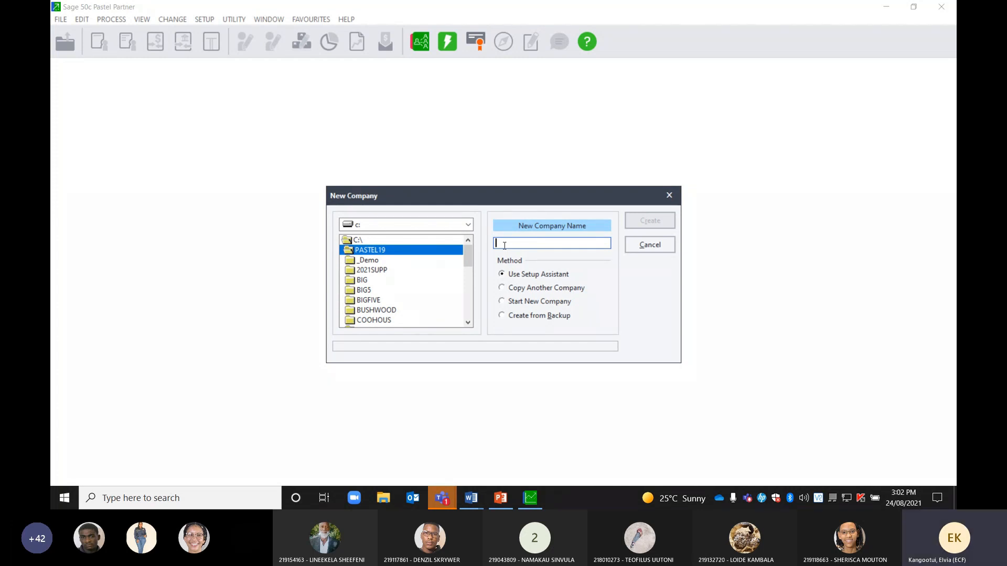
# Enter GLAD2021 as the company name, check the Word document, then return to Pastel
pyautogui.write('GLA')
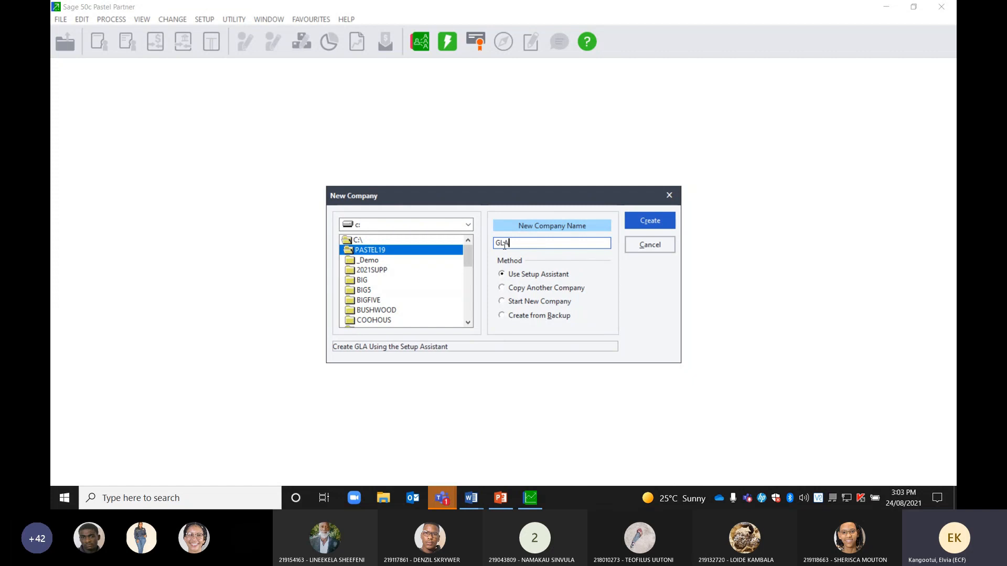
pyautogui.write('D2021')
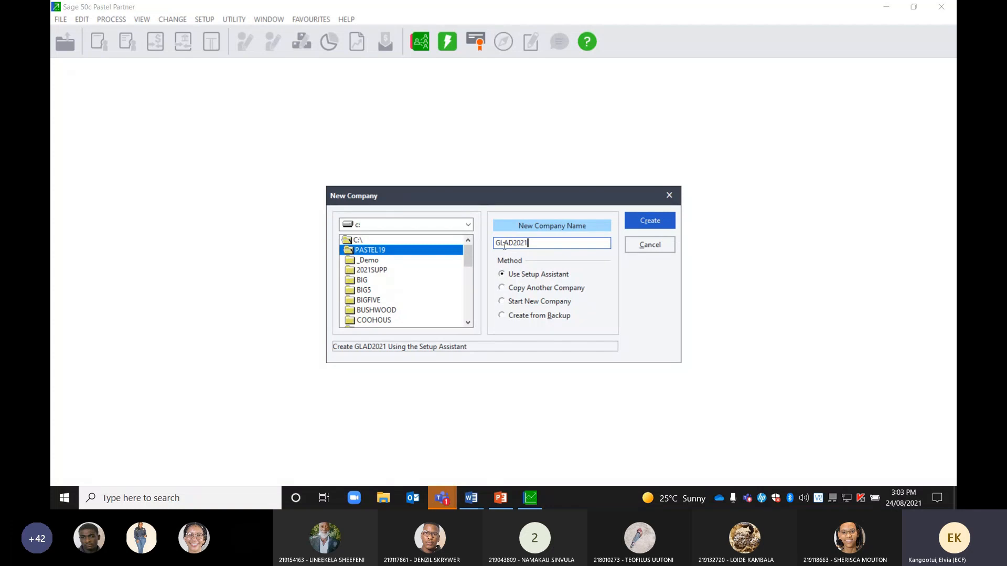
pyautogui.moveTo(473, 501)
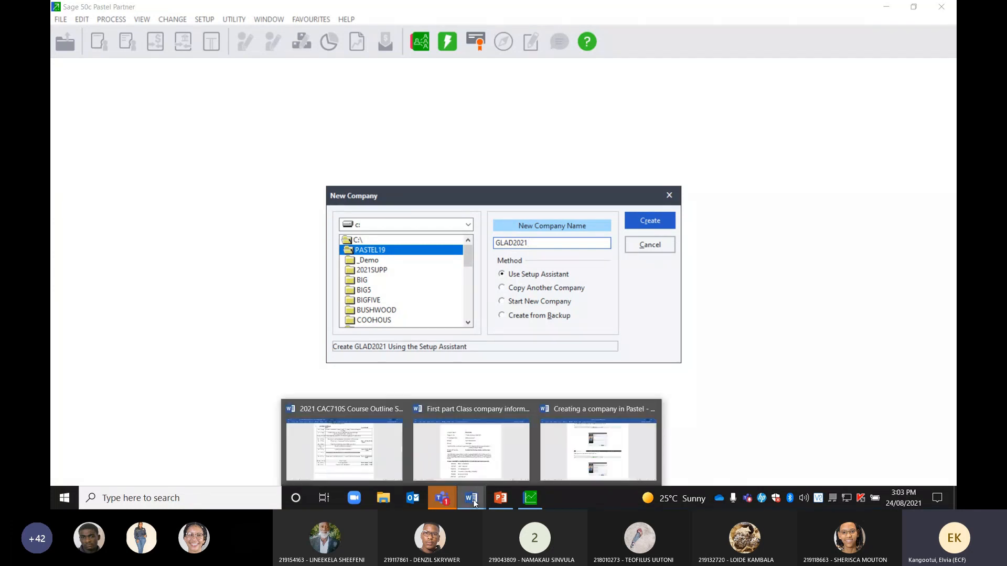
pyautogui.click(483, 456)
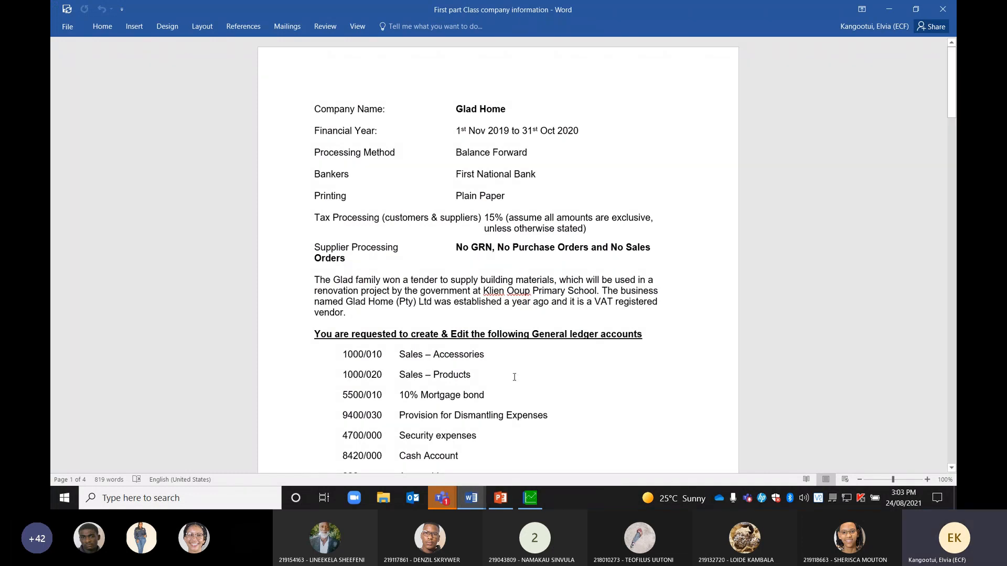
pyautogui.click(526, 501)
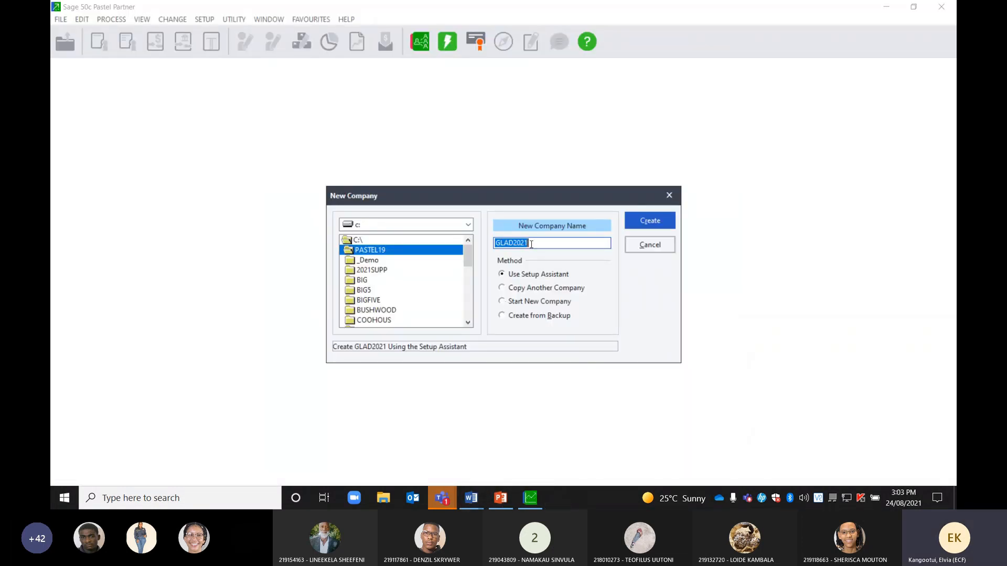
# Correct the company name's last digit so GLAD2021 becomes GLAD2020
pyautogui.click(530, 244)
pyautogui.press('BackSpace')
pyautogui.write('0')
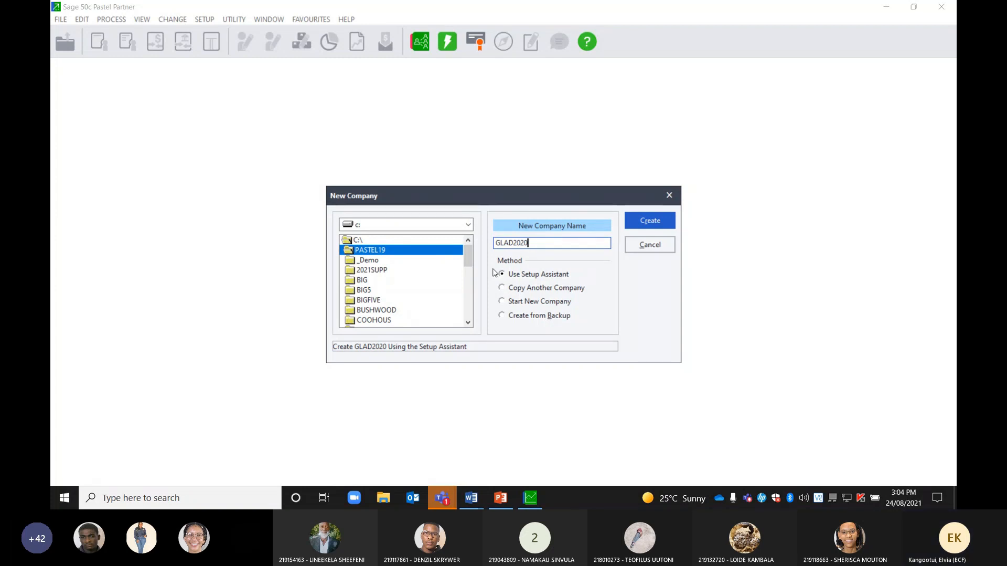
# Create the GLAD2020 company, opening the Setup Assistant at its Overview screen
pyautogui.click(673, 224)
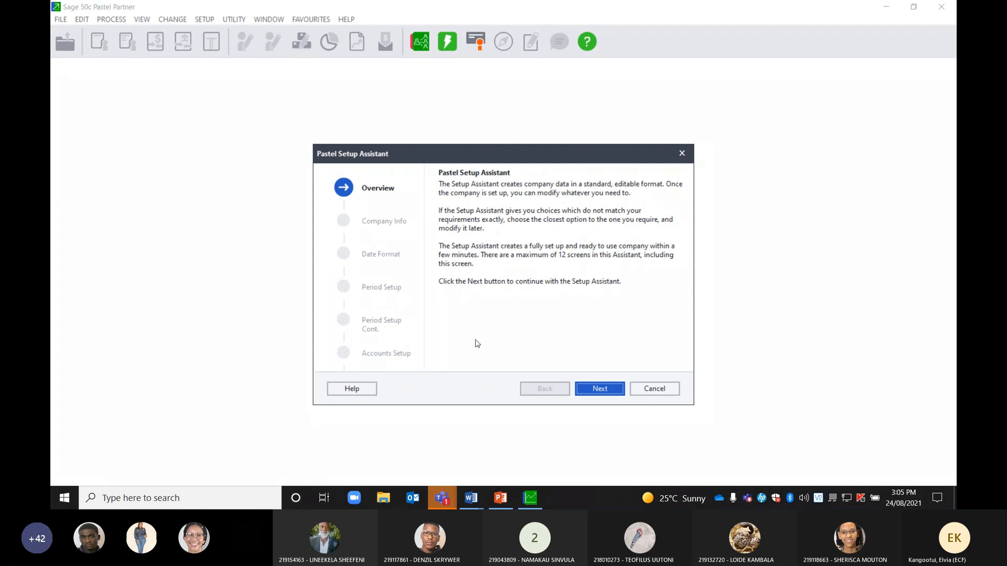
# Advance past Overview and Company Info to the Date Format page (DMY, / separator)
pyautogui.click(592, 387)
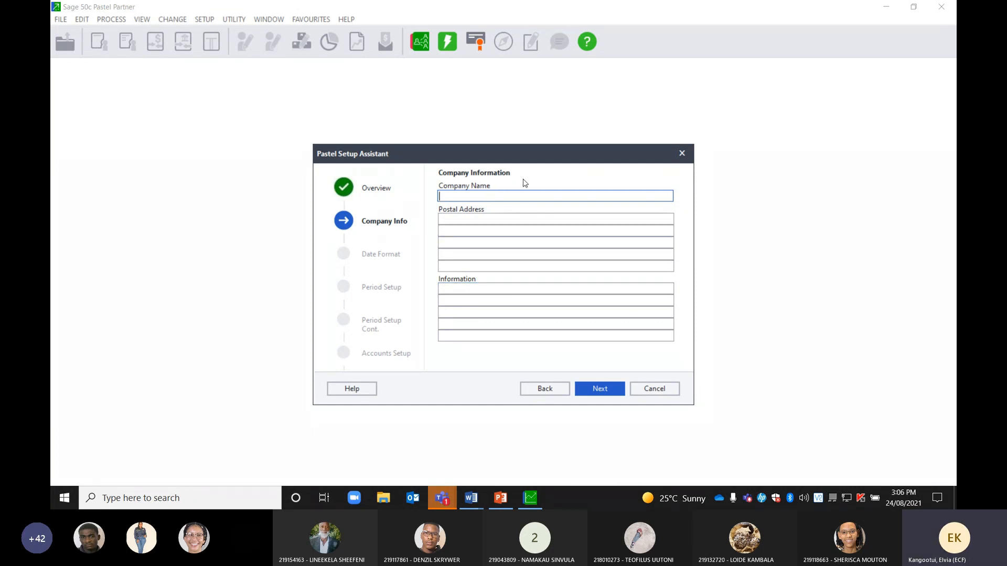
pyautogui.click(600, 389)
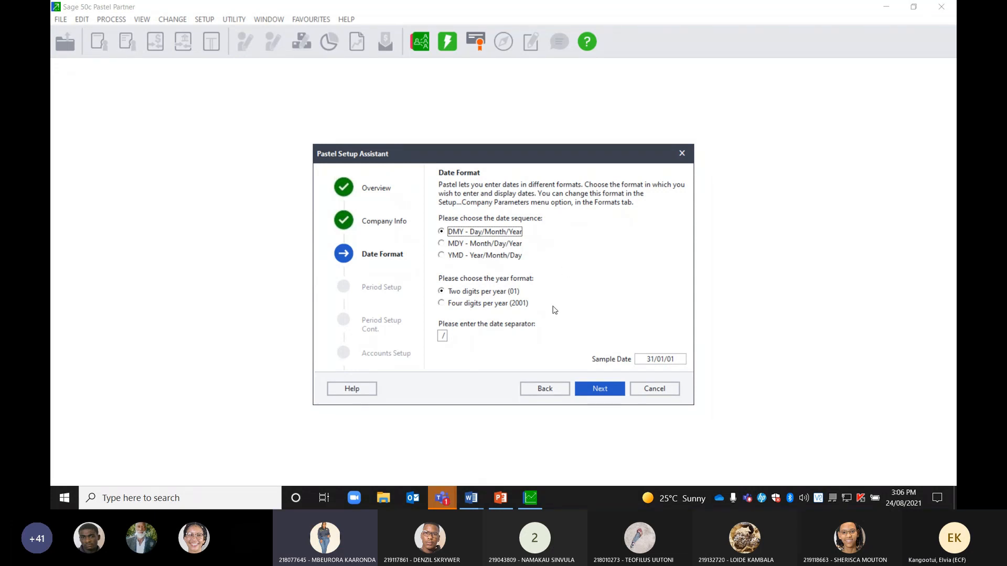
# Step back from Date Format to the still-empty Company Information page
pyautogui.click(541, 389)
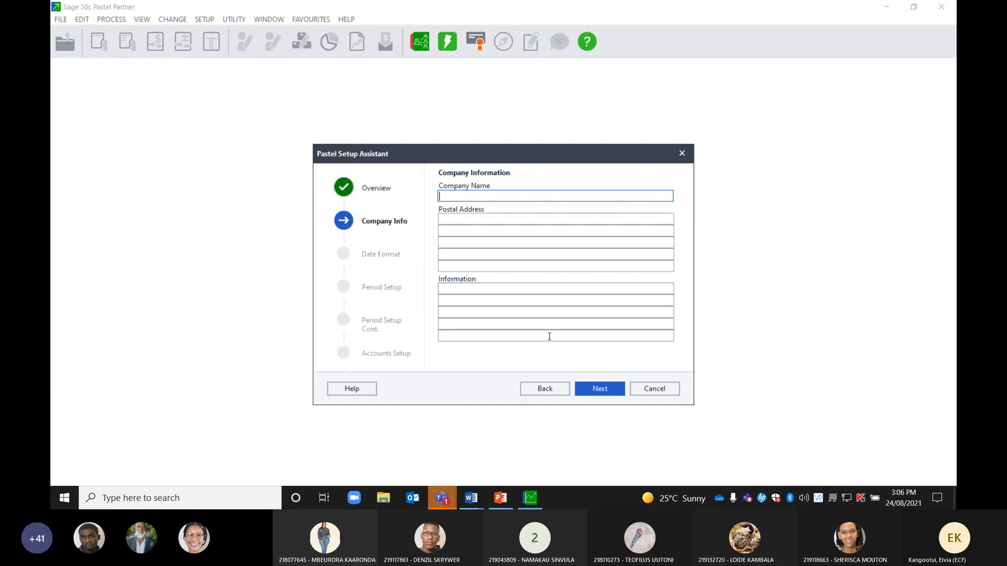
# Return to Date Format, still DMY with two-digit years and a / separator
pyautogui.click(596, 387)
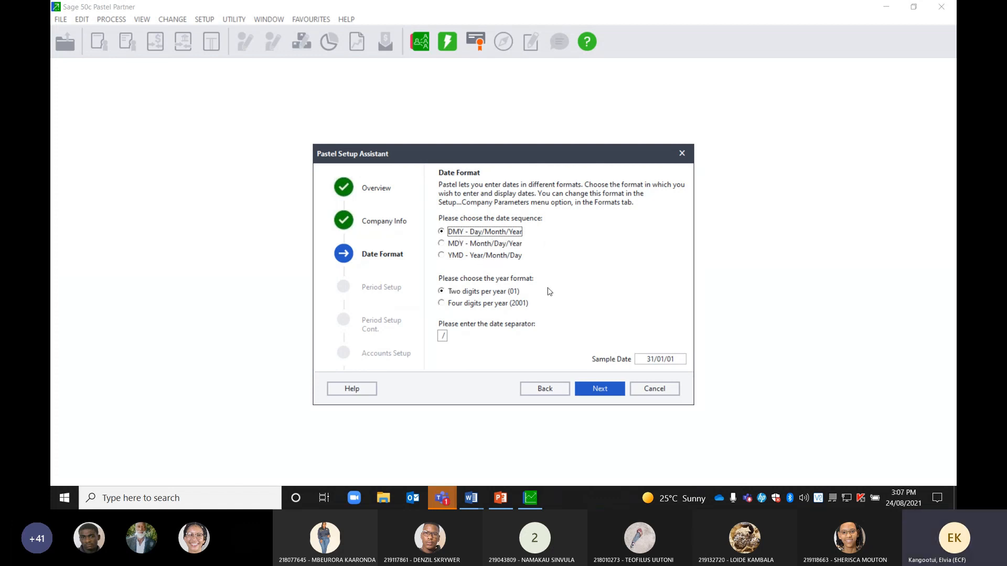
# Switch dates to four-digit years (31/01/2001), then bring up the Glad Home information document in Word
pyautogui.click(442, 303)
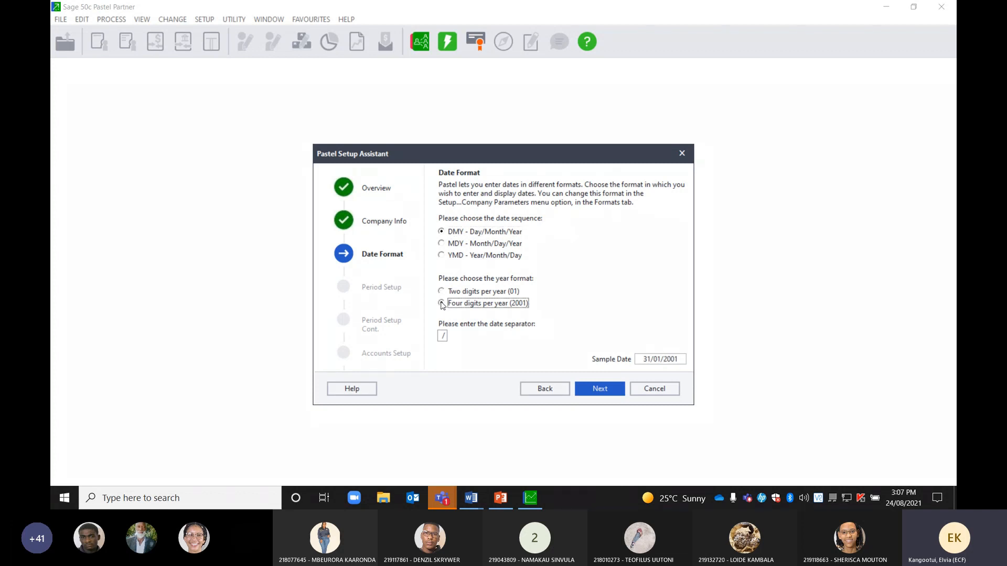
pyautogui.click(472, 500)
pyautogui.click(478, 469)
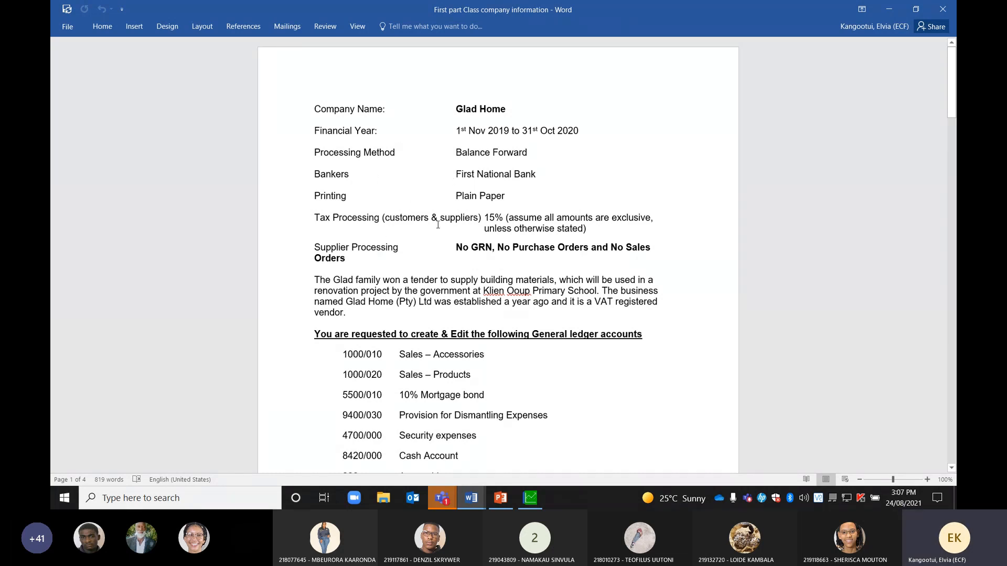
# Return to the Pastel Setup Assistant at the Date Format step
pyautogui.click(530, 498)
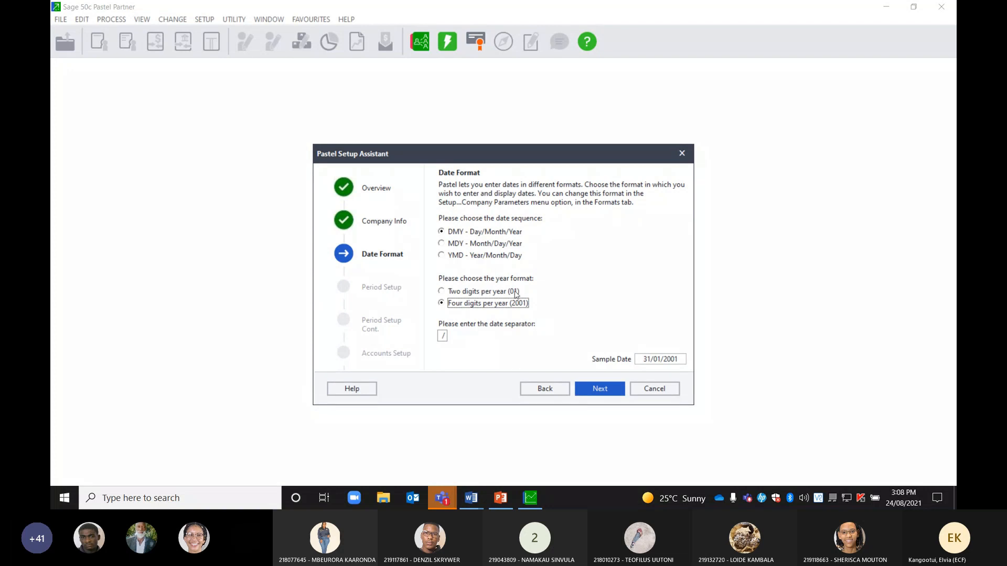
pyautogui.click(442, 336)
pyautogui.write('.')
pyautogui.write('/')
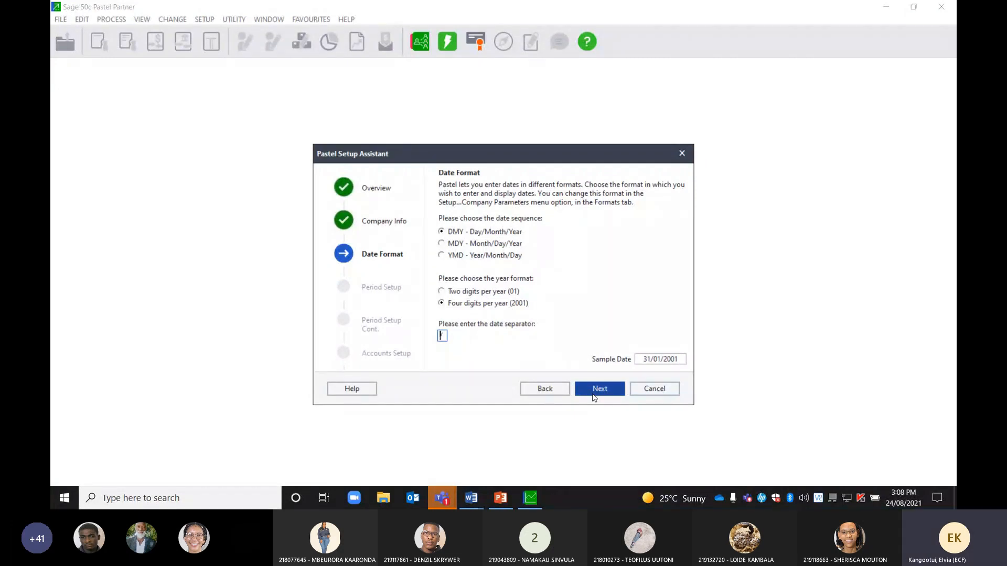
# Advance to Period Setup and pick 1 November 2019 as the financial year start in the calendar
pyautogui.click(594, 398)
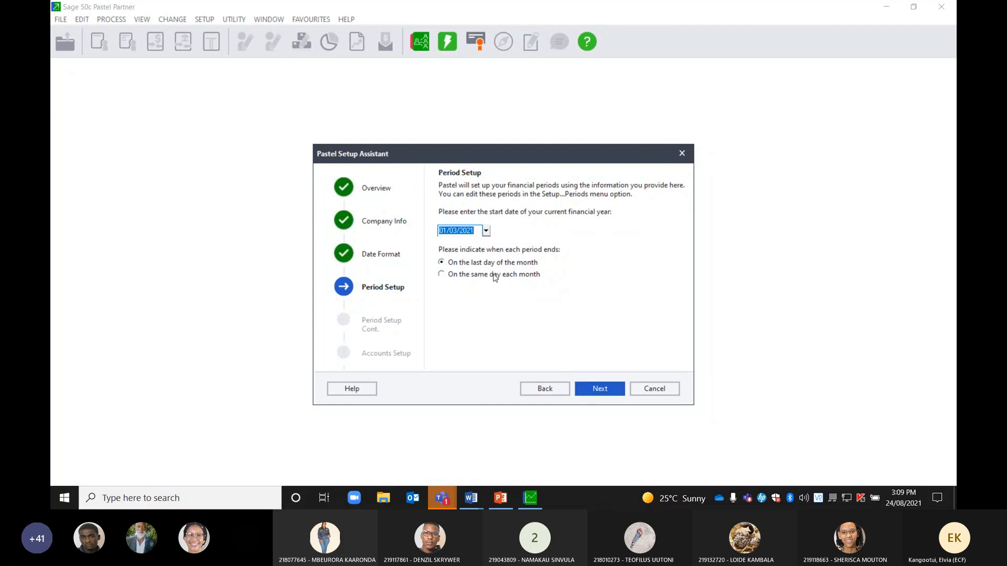
pyautogui.click(486, 232)
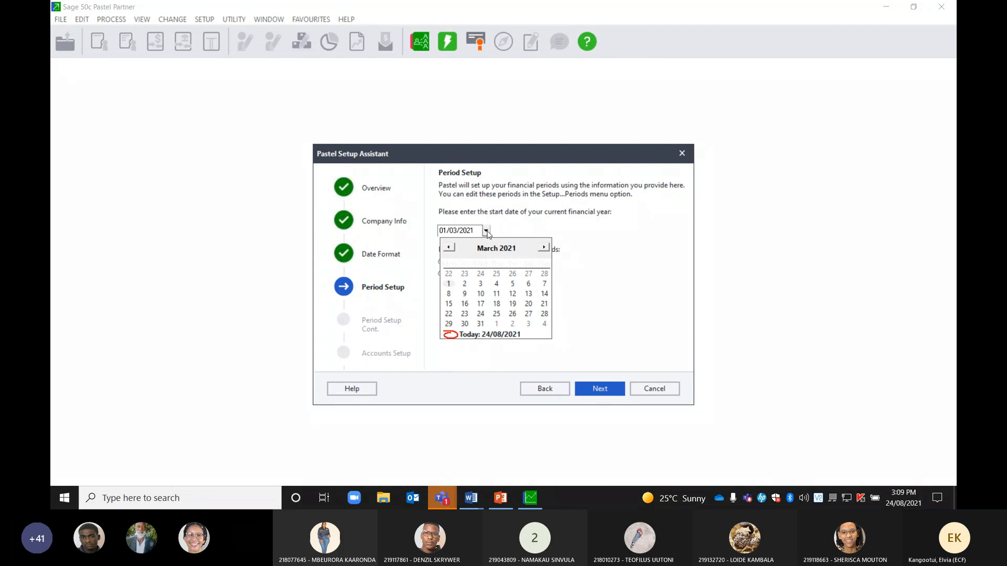
pyautogui.click(450, 249)
pyautogui.click(450, 248)
pyautogui.click(450, 248)
pyautogui.click(450, 249)
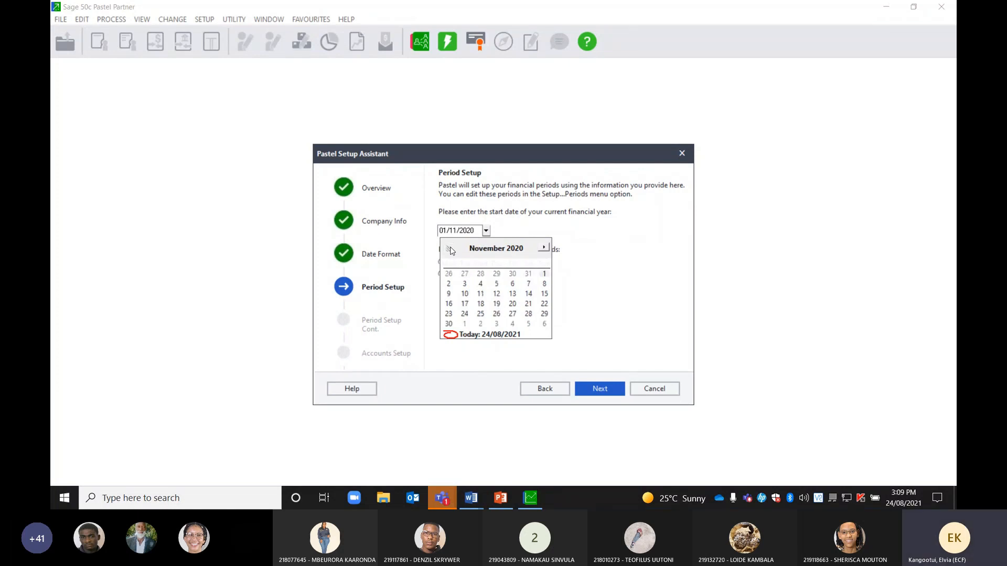
pyautogui.click(450, 249)
pyautogui.click(543, 247)
pyautogui.doubleClick(449, 248)
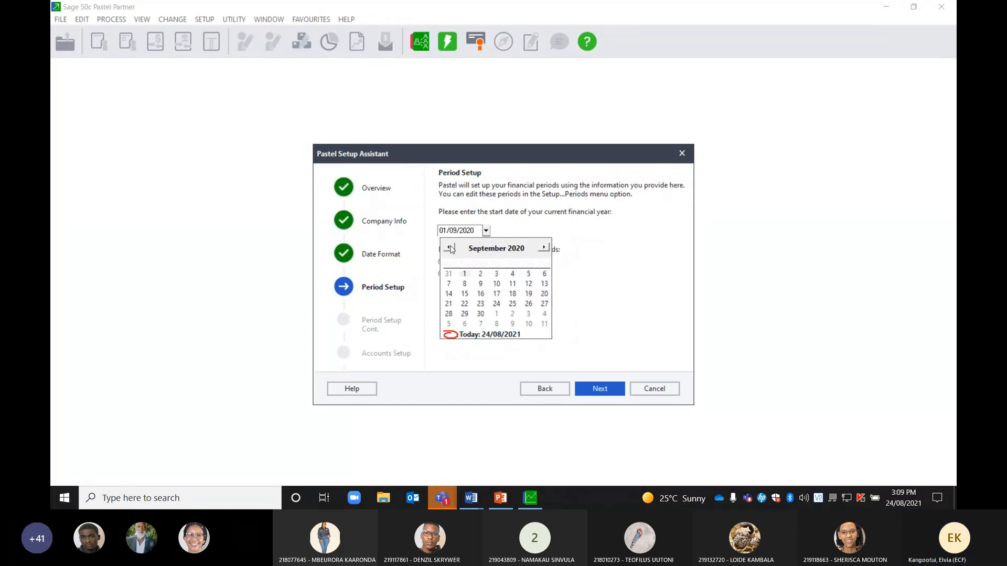
pyautogui.click(450, 249)
pyautogui.doubleClick(450, 249)
pyautogui.click(450, 249)
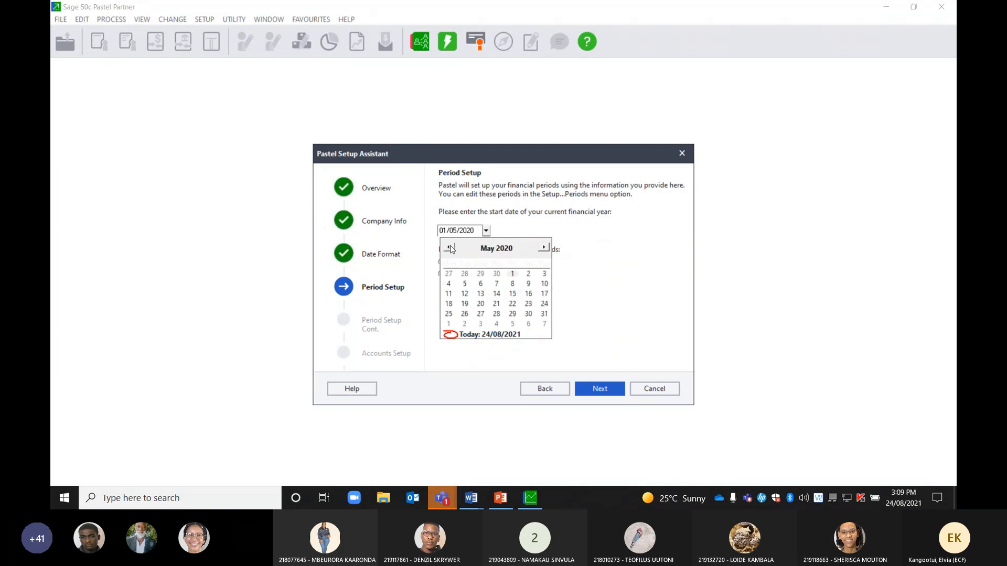
pyautogui.click(450, 249)
pyautogui.click(450, 249)
pyautogui.click(450, 248)
pyautogui.click(450, 248)
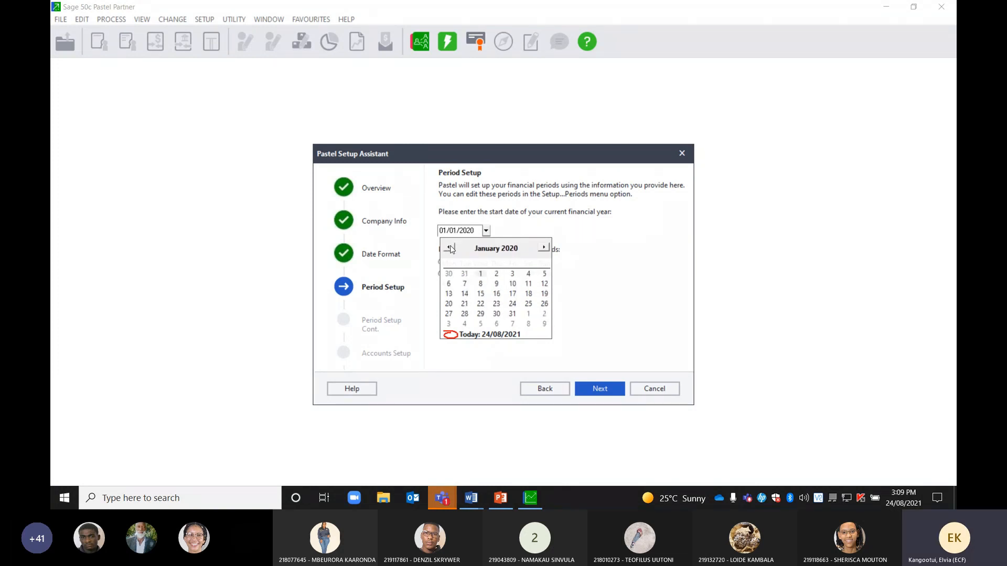
pyautogui.click(450, 248)
pyautogui.click(450, 248)
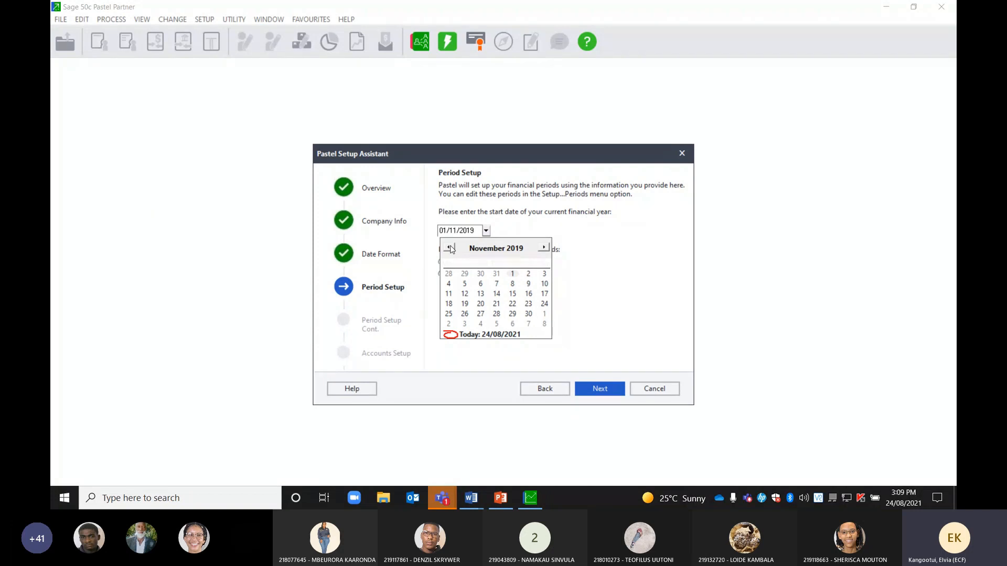
pyautogui.click(513, 275)
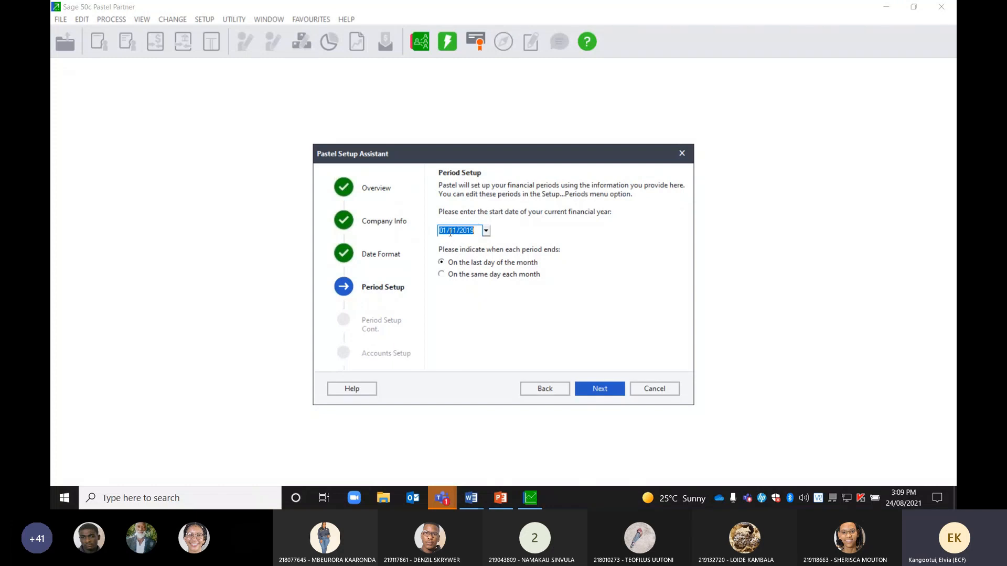
# Enter 01/11/2019 as the start date and confirm it in the calendar
pyautogui.write('01')
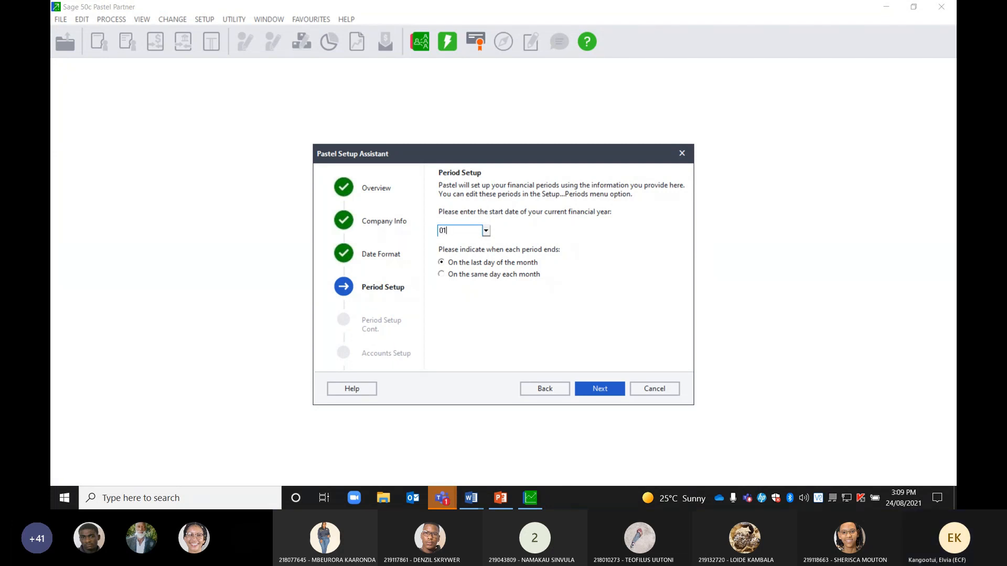
pyautogui.write('/11/2019')
pyautogui.click(486, 230)
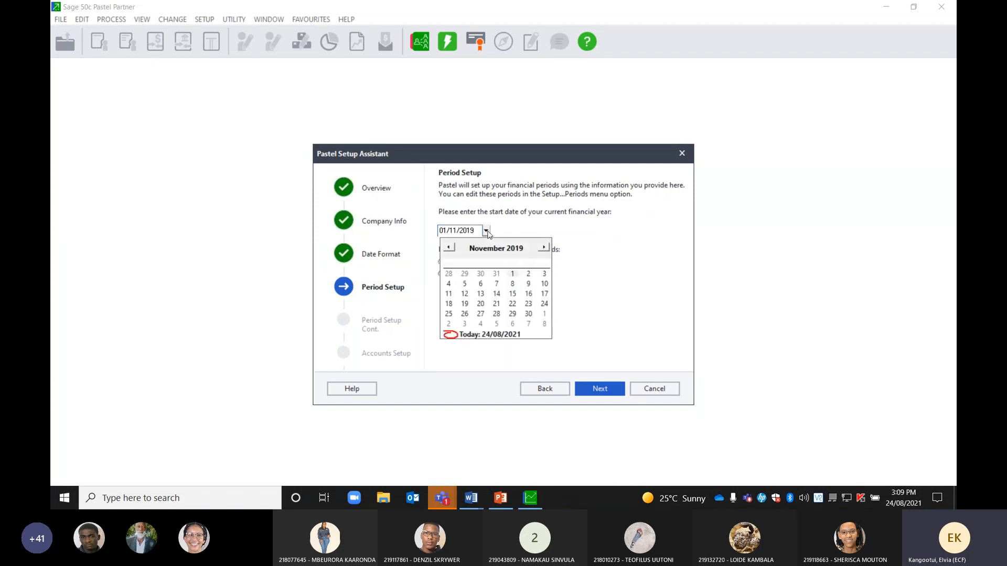
pyautogui.click(512, 273)
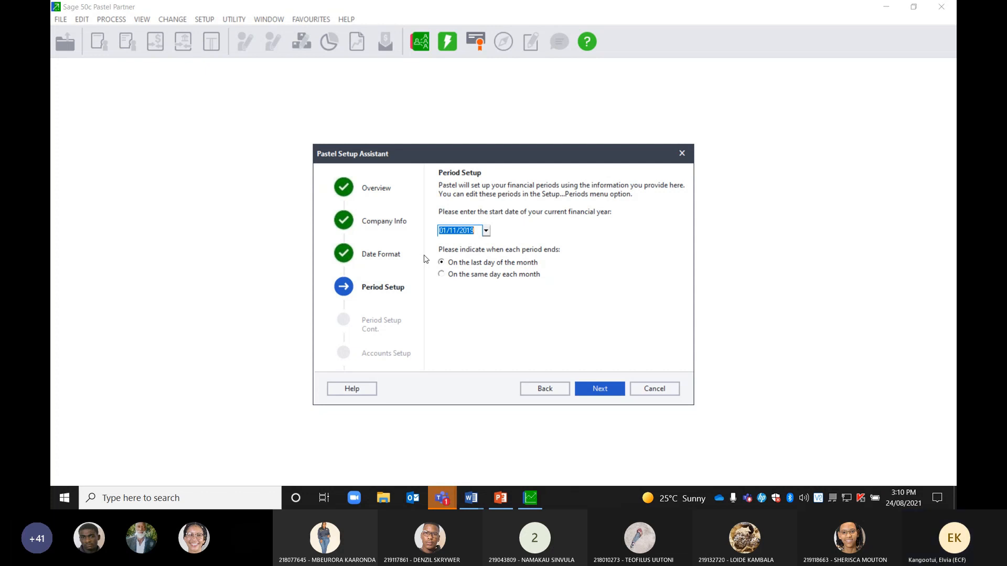
# Set the year to 12 periods with 'Use Last Period as First Period of Next Year' unticked
pyautogui.click(603, 396)
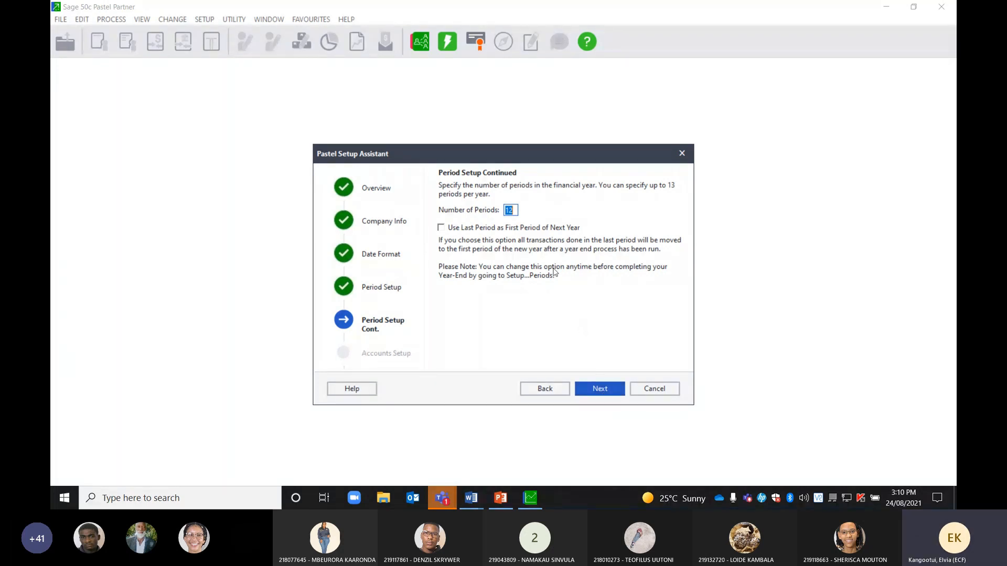
pyautogui.write('13')
pyautogui.click(442, 229)
pyautogui.doubleClick(517, 210)
pyautogui.write('12')
pyautogui.click(444, 229)
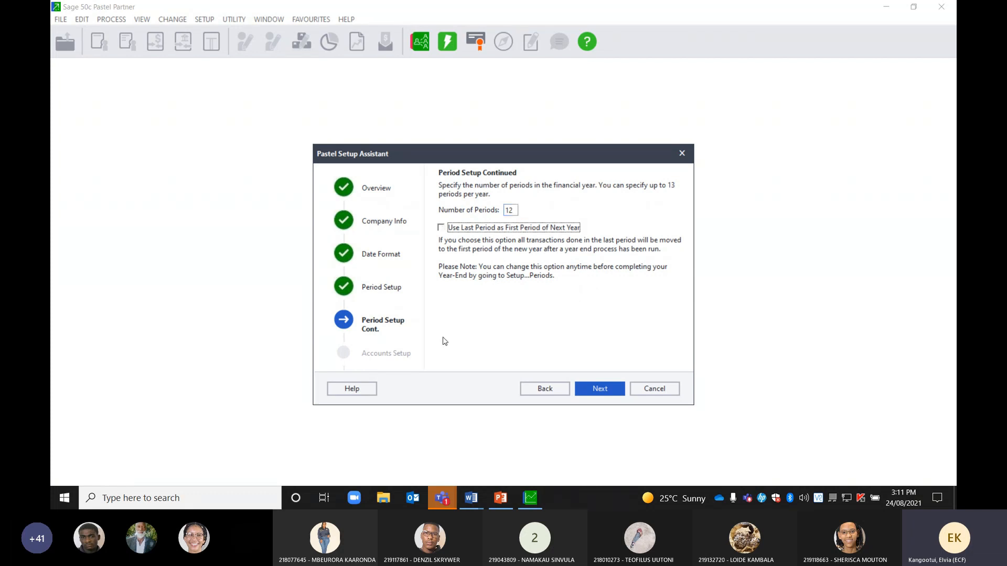
# Advance to the Chart of Accounts step and choose the 12-Hotel standard chart
pyautogui.click(597, 388)
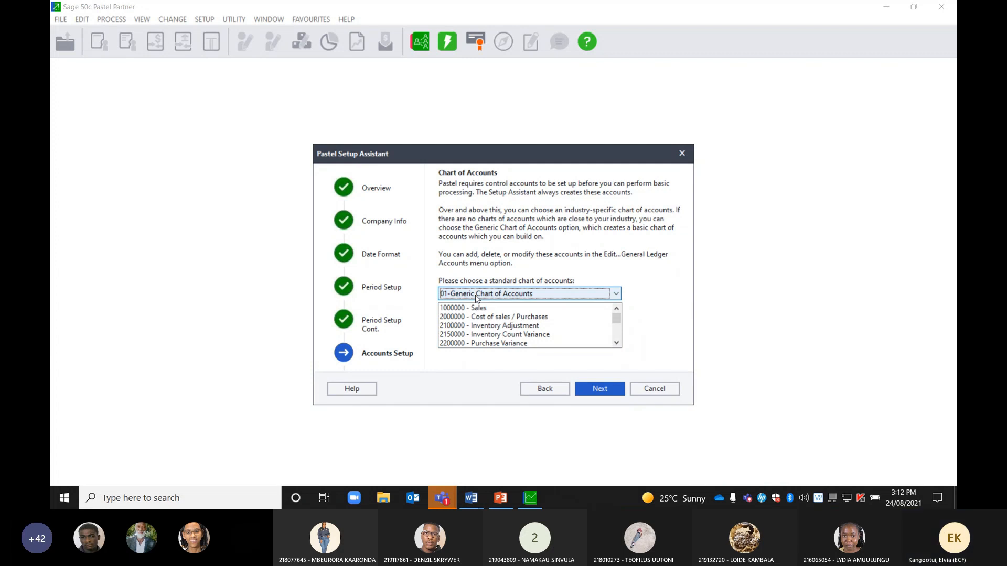
pyautogui.click(616, 294)
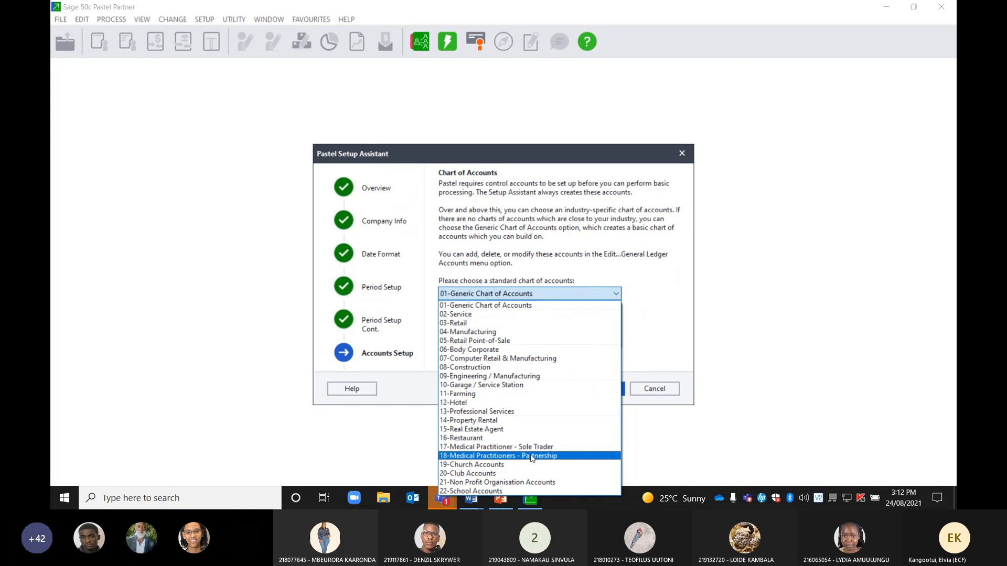
pyautogui.click(467, 402)
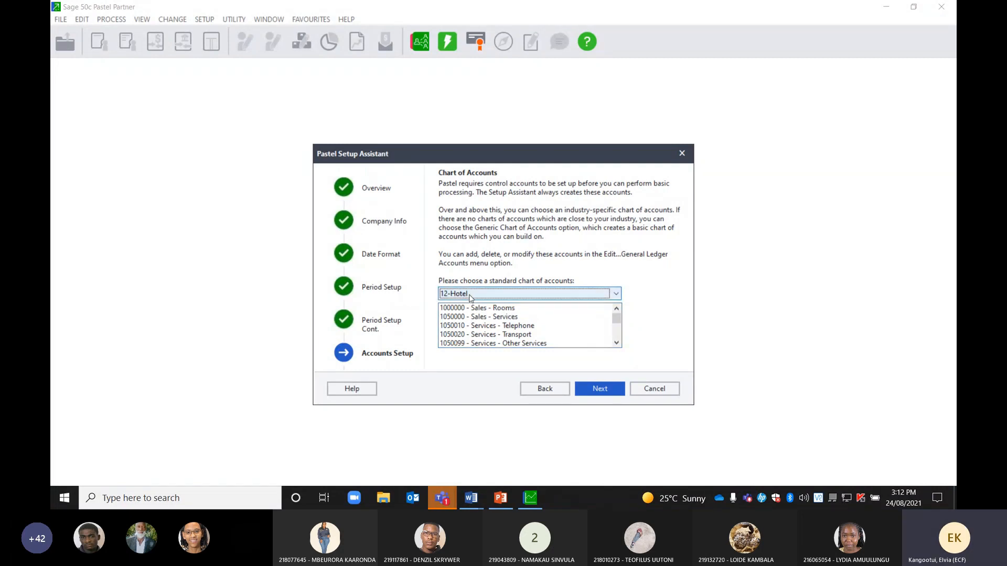
# Read the Glad Home company details and required ledger accounts in Word, then return to Pastel
pyautogui.moveTo(471, 499)
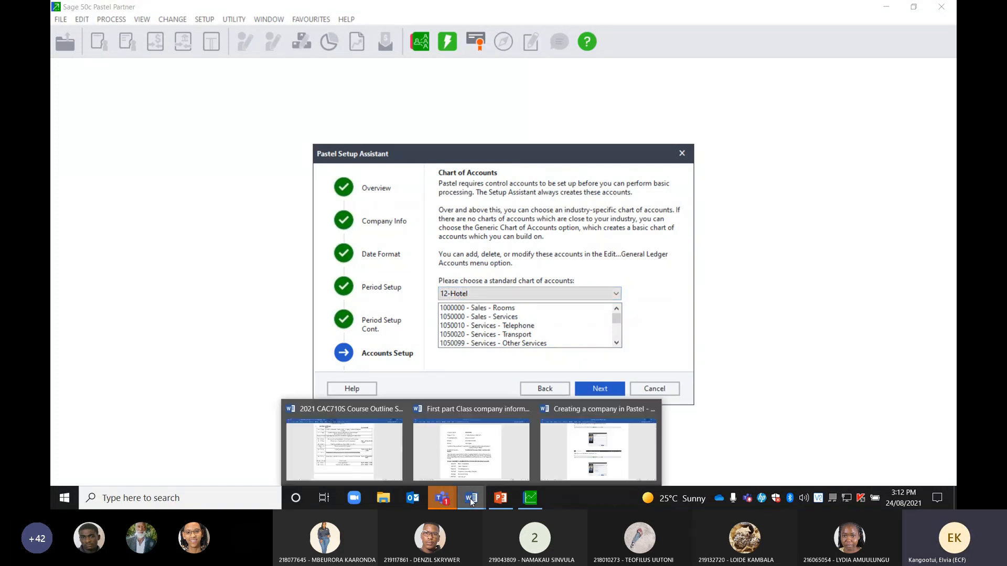
pyautogui.click(473, 464)
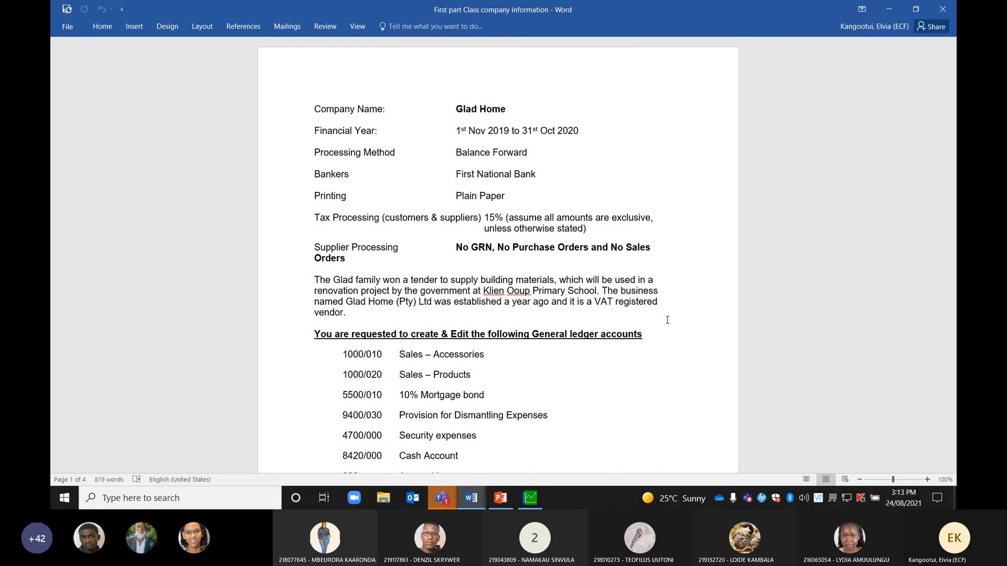
pyautogui.click(900, 483)
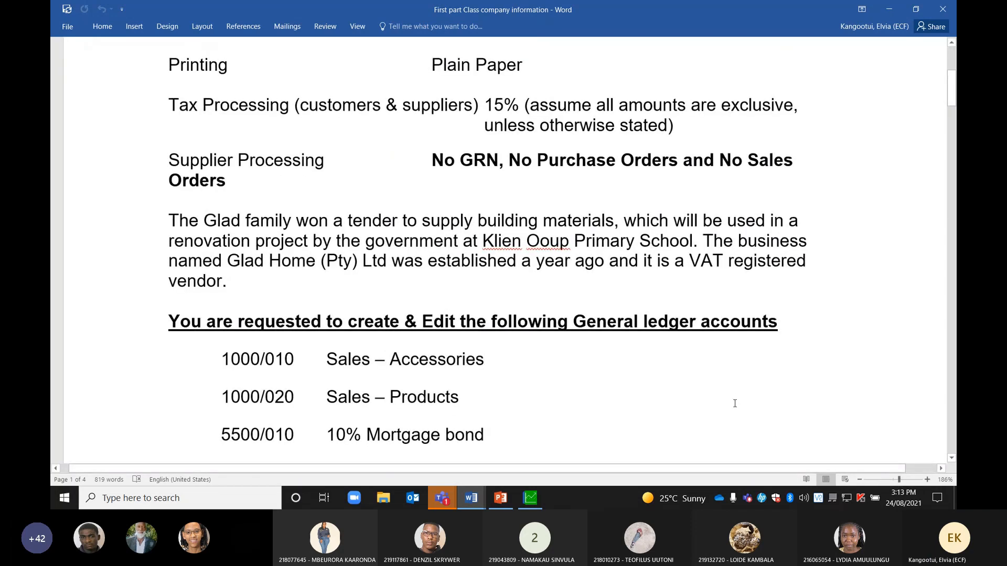
pyautogui.scroll(3, 735, 404)
pyautogui.scroll(3, 735, 404)
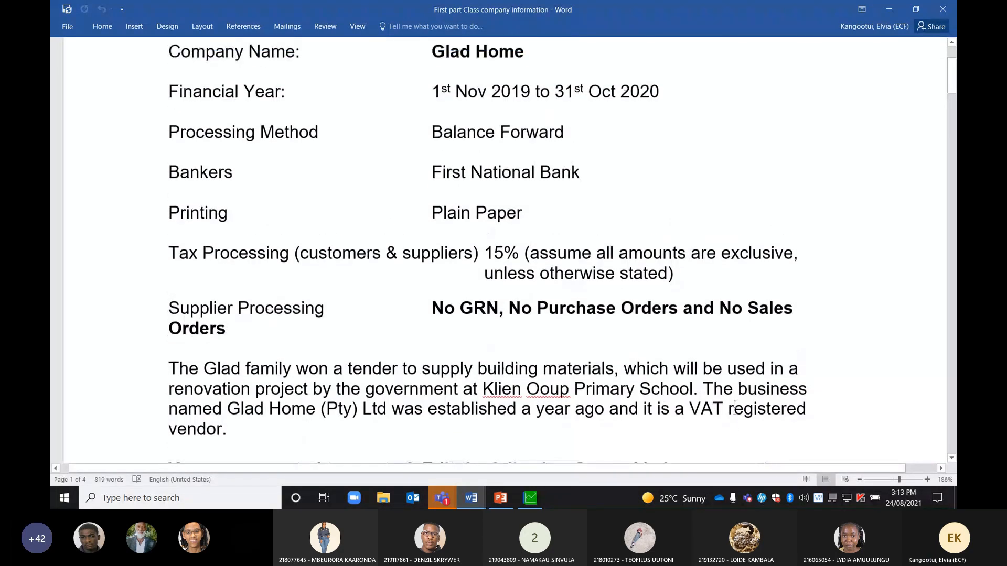
pyautogui.scroll(-3, 735, 404)
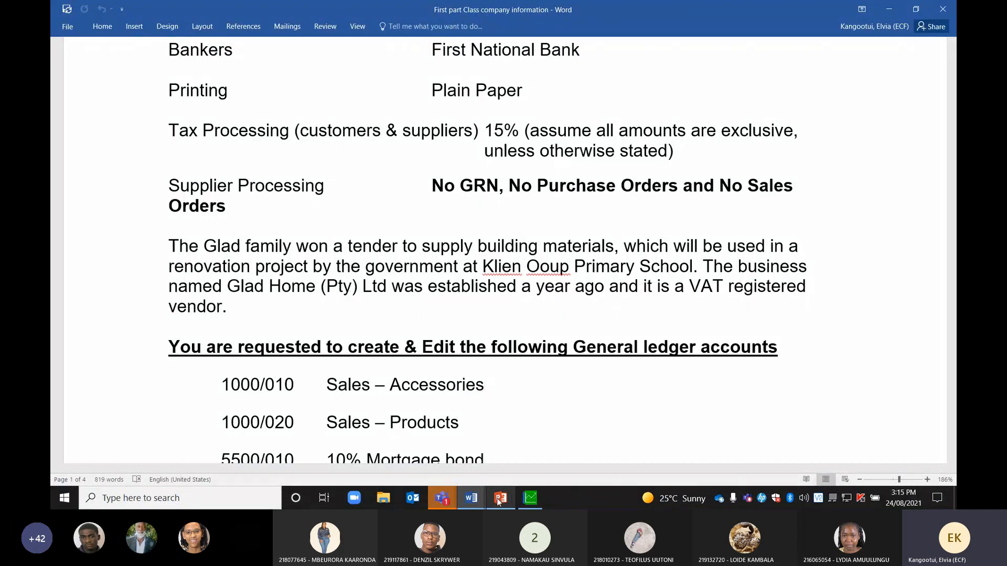
pyautogui.moveTo(498, 501)
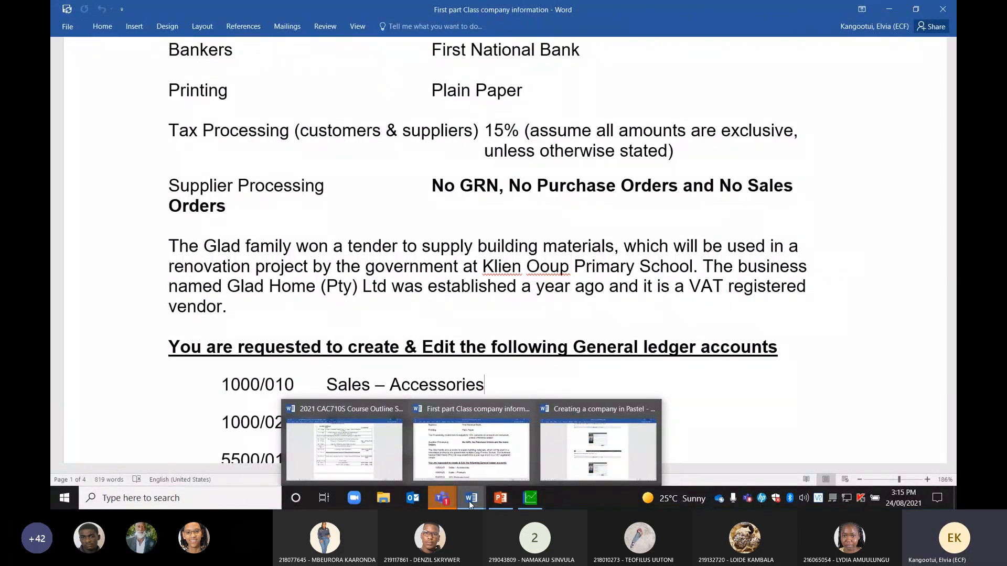
pyautogui.click(528, 499)
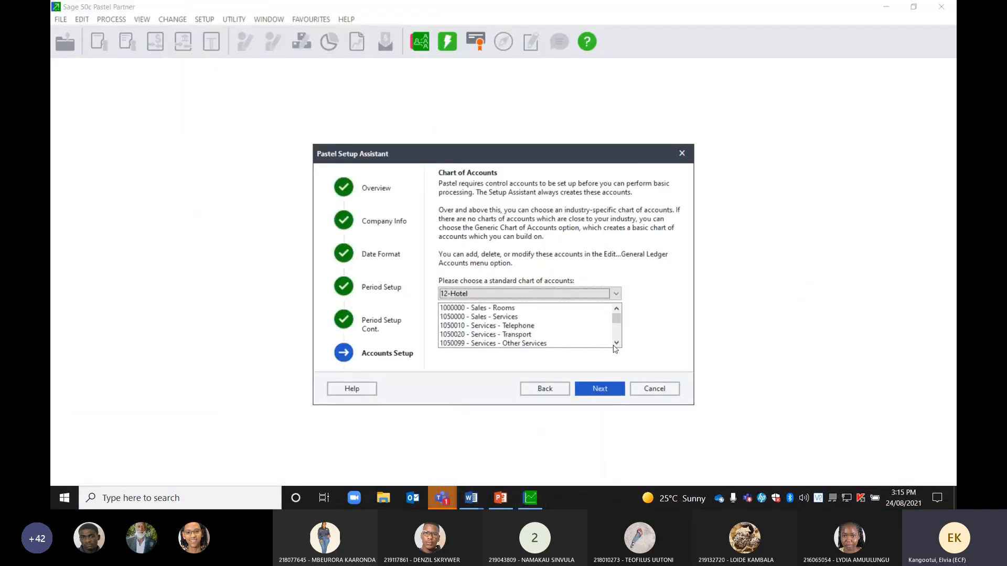
# Switch the standard chart of accounts to 03-Retail and continue to Cashbook Setup
pyautogui.click(616, 294)
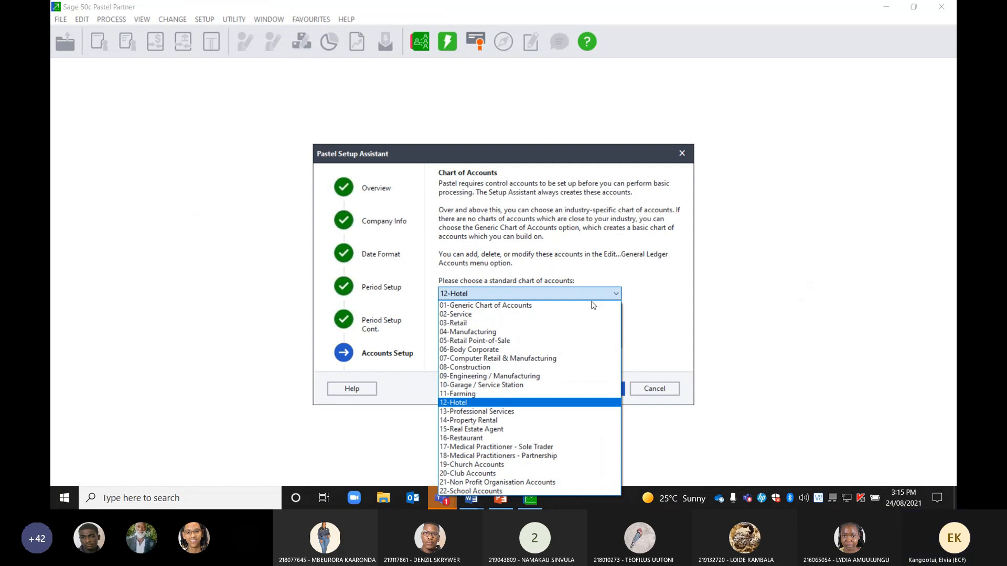
pyautogui.click(454, 324)
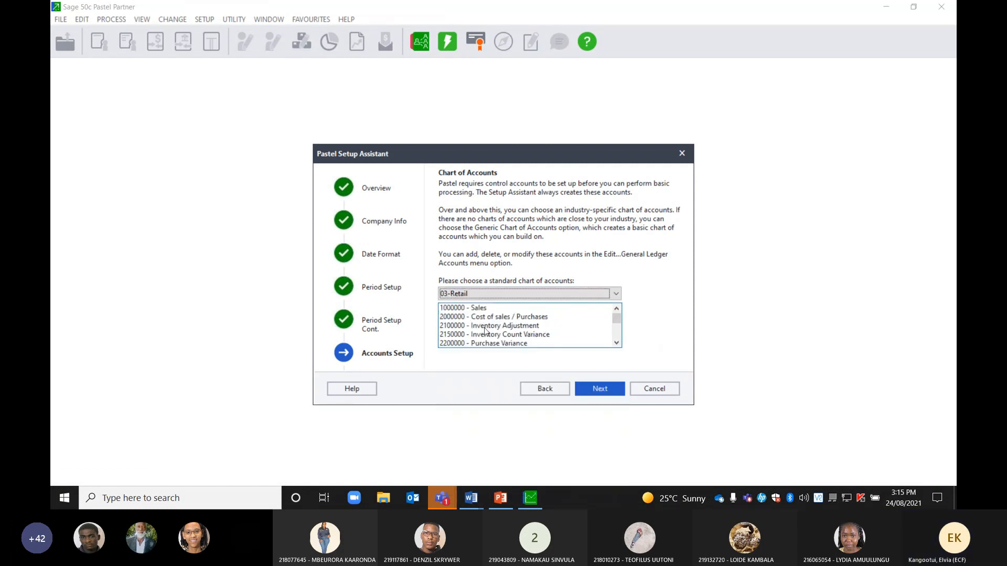
pyautogui.click(601, 387)
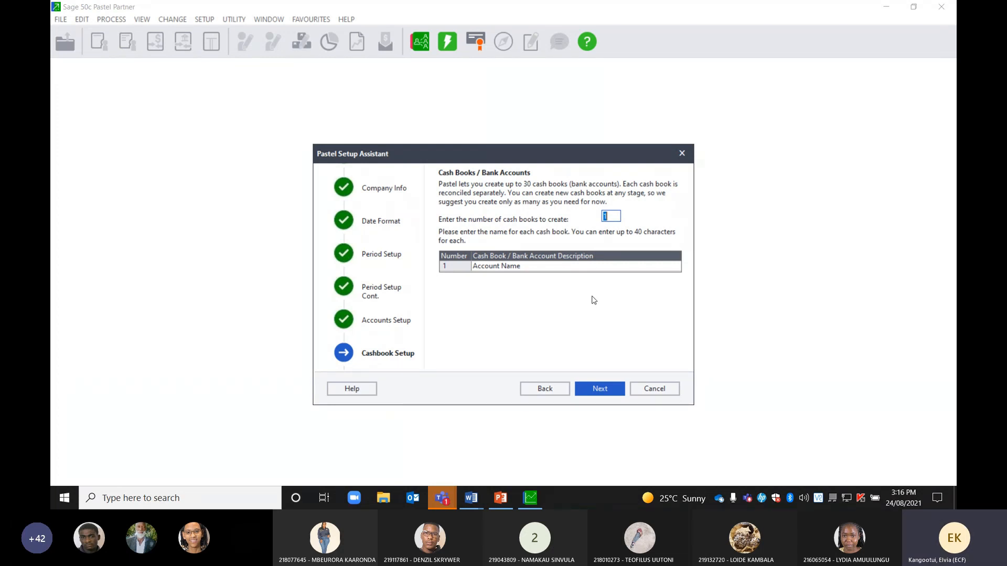
# Create 2 cash books and name the first one 'Current Account'
pyautogui.write('2')
pyautogui.press('Tab')
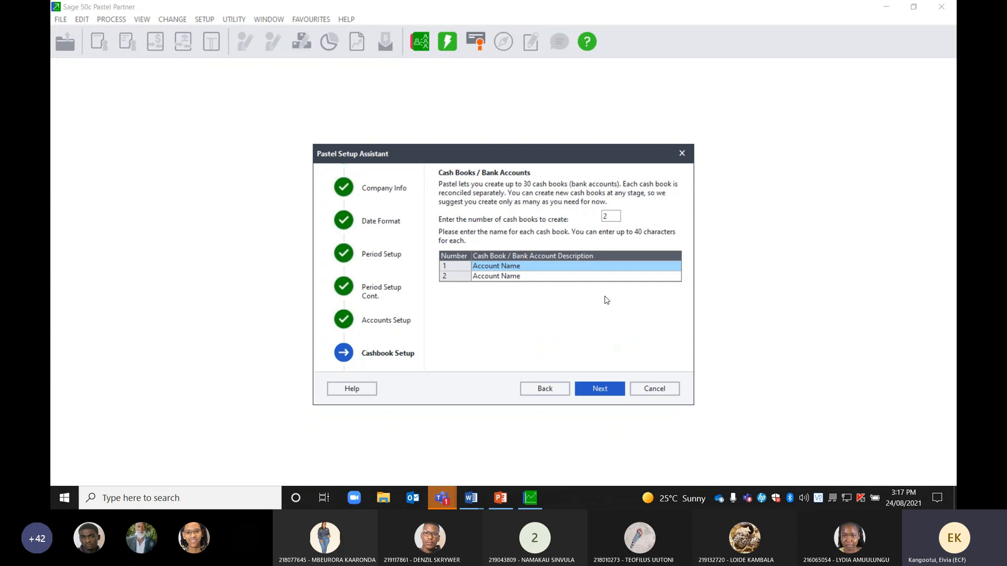
pyautogui.write('Cur')
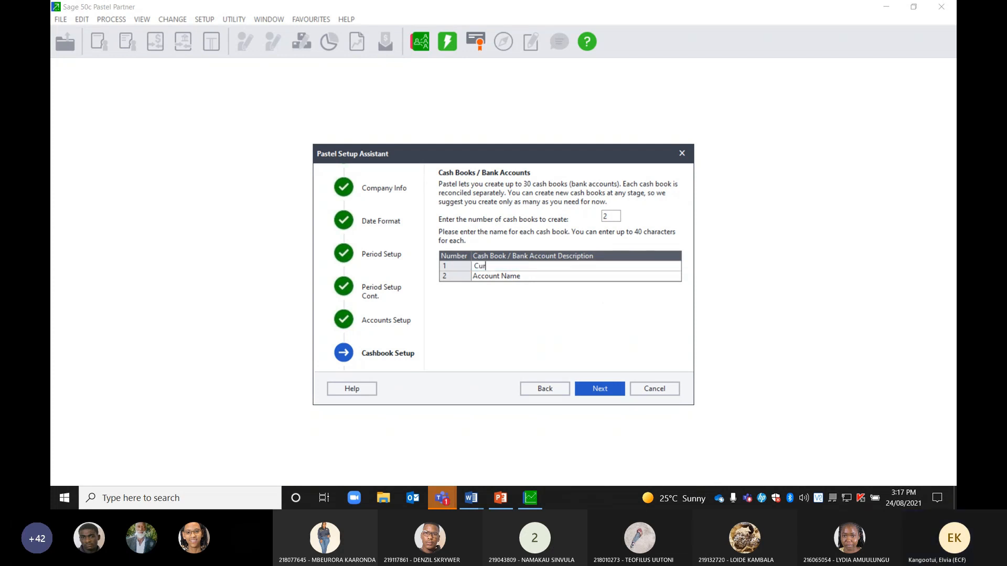
pyautogui.write('rent')
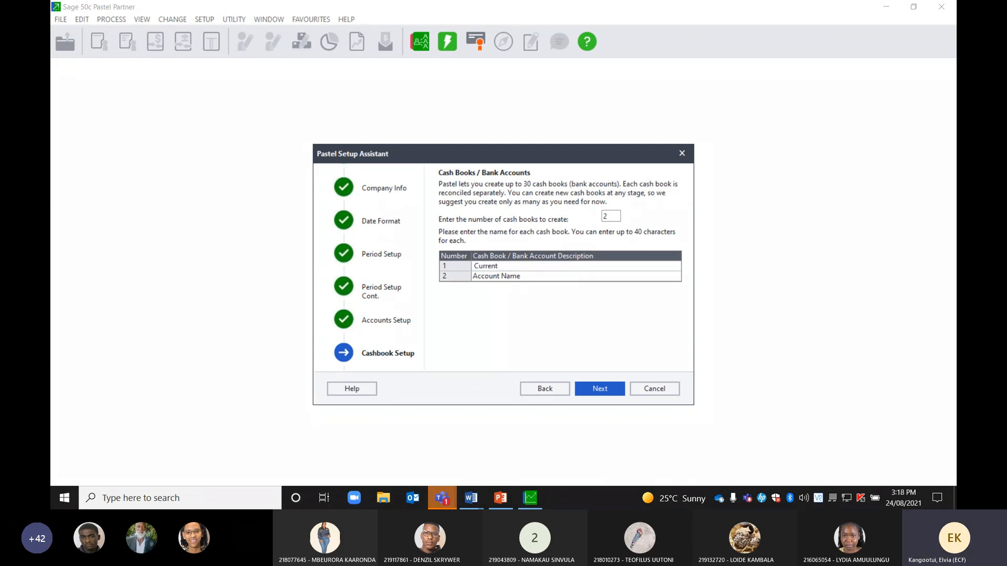
pyautogui.write(' A')
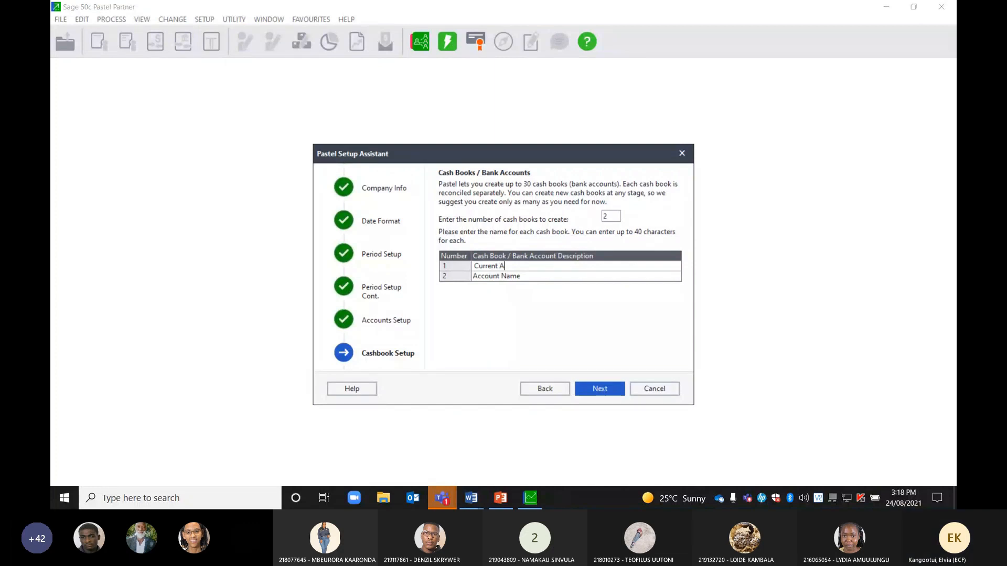
pyautogui.write('ccount')
# Check the bankers at the top of the Glad Home information document, then go back to Pastel
pyautogui.moveTo(473, 503)
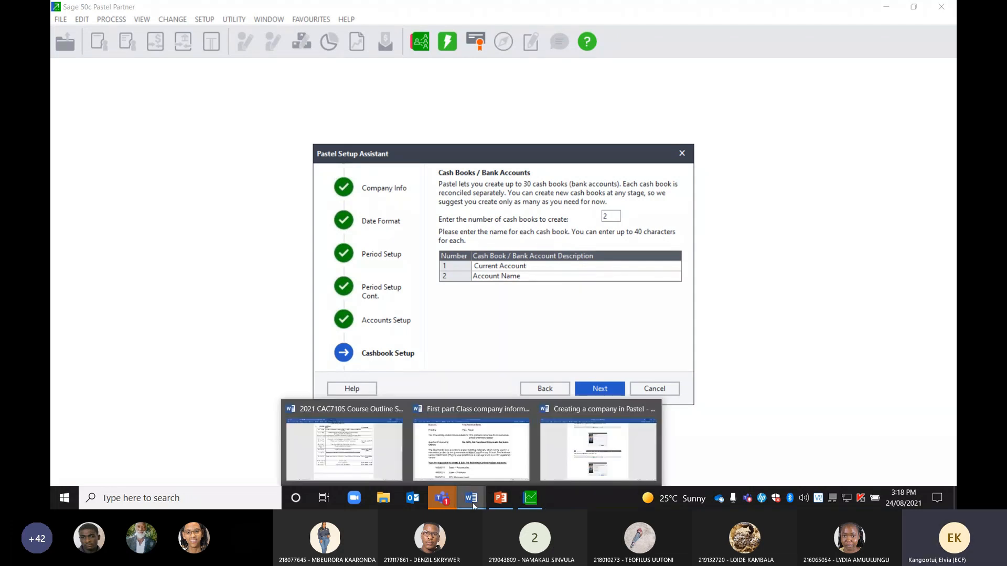
pyautogui.click(471, 449)
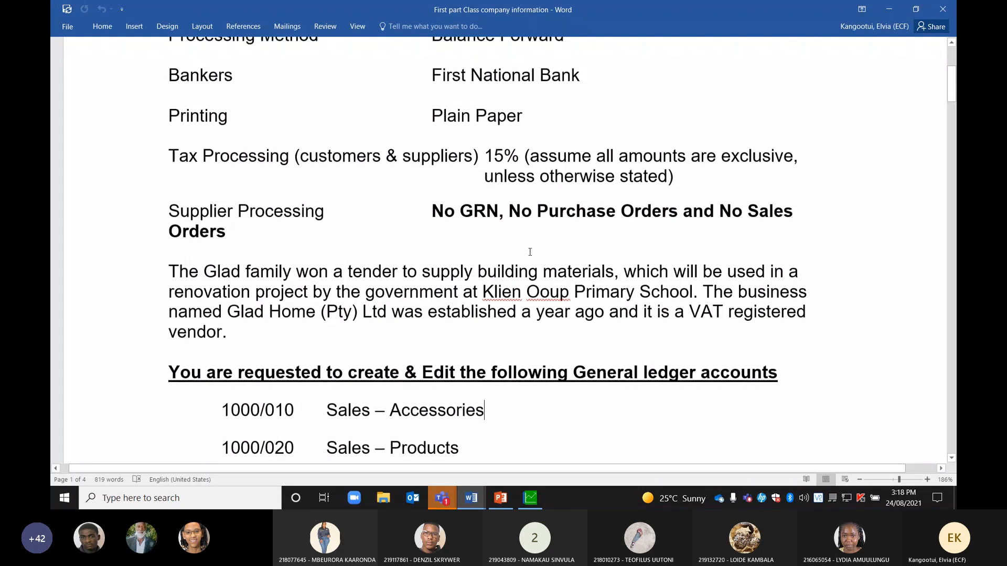
pyautogui.scroll(3, 573, 212)
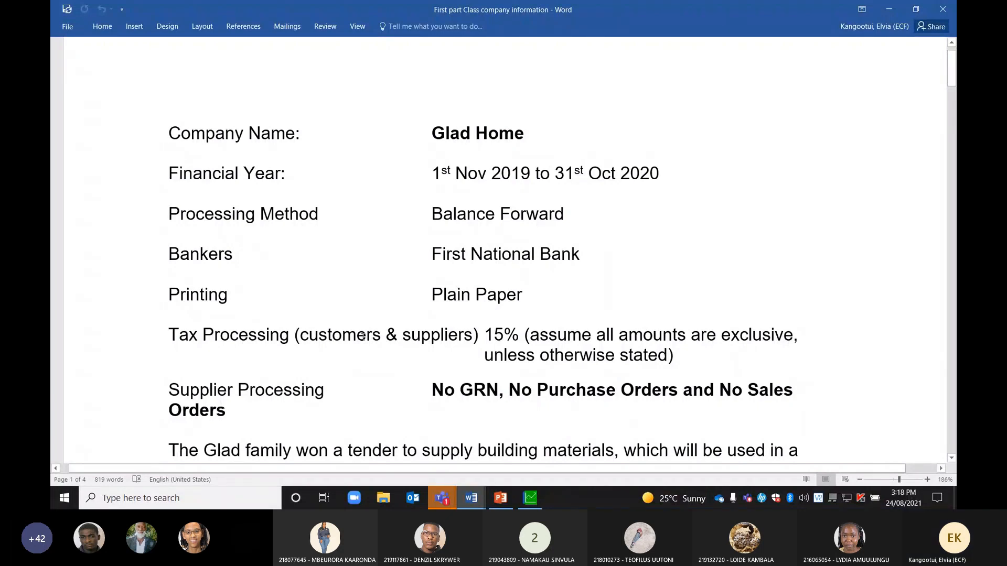
pyautogui.moveTo(468, 503)
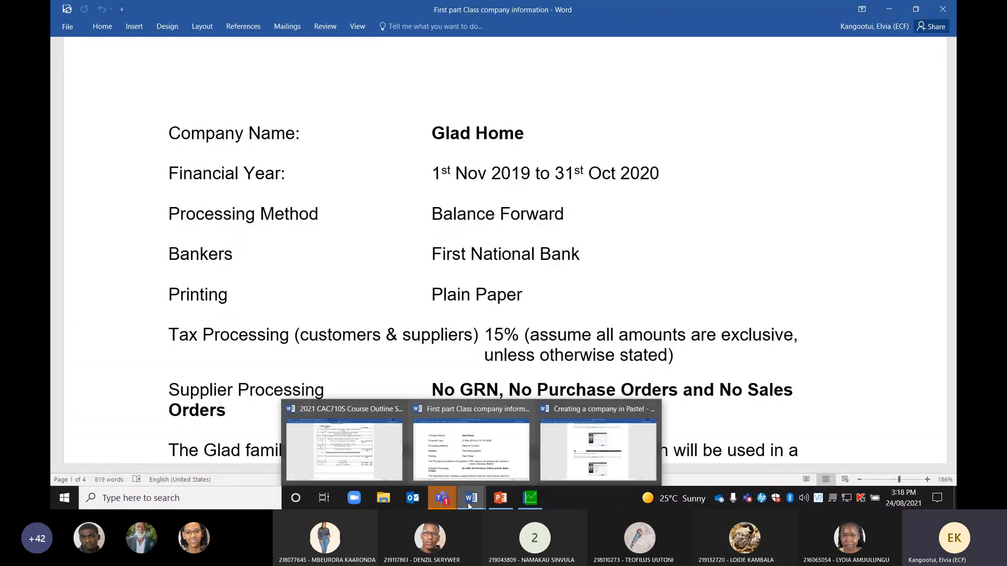
pyautogui.moveTo(527, 499)
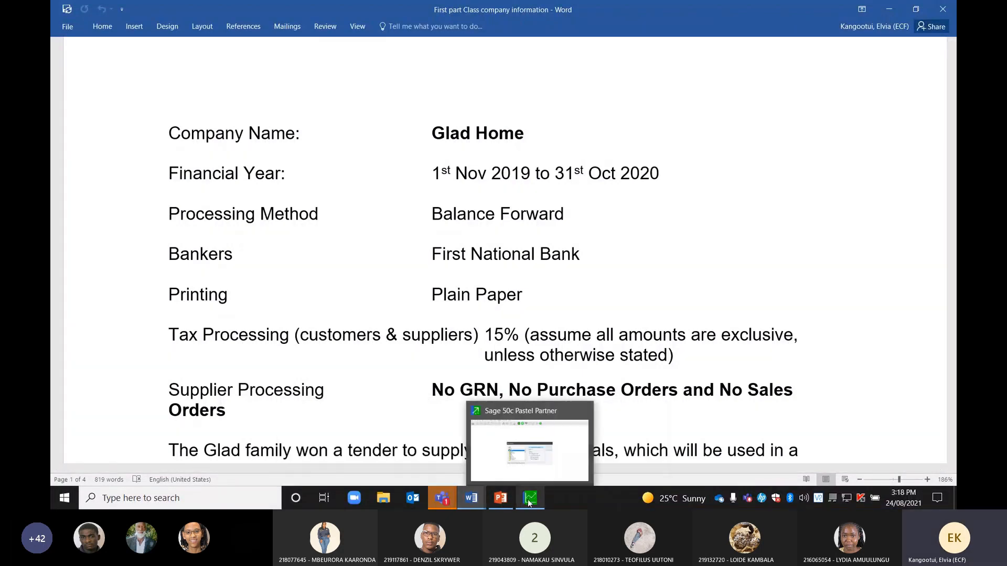
pyautogui.click(540, 443)
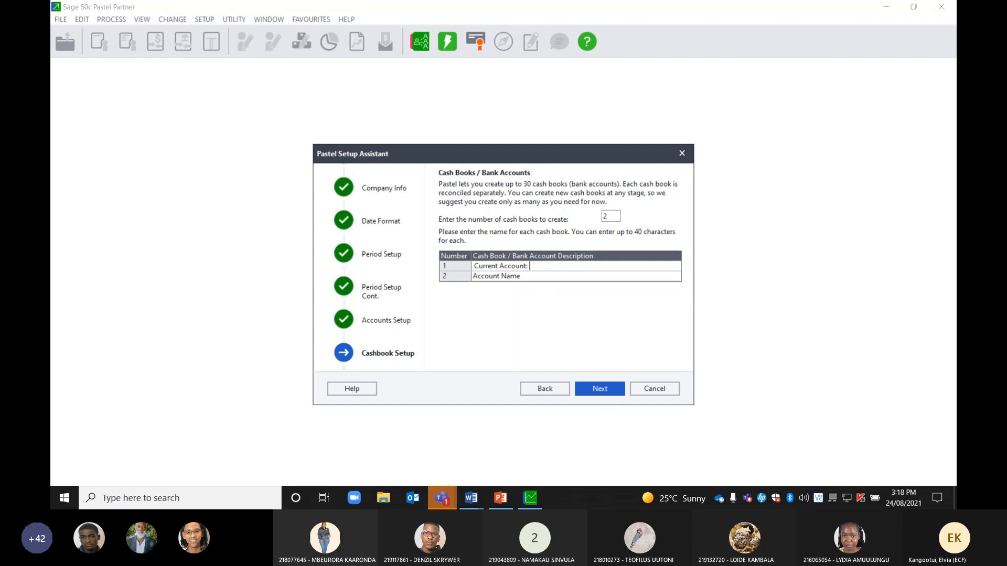
# Name the cash books 'Current Account: FNB' and 'Petty Cash', move to Price Lists, then bring Word forward
pyautogui.write('FNB')
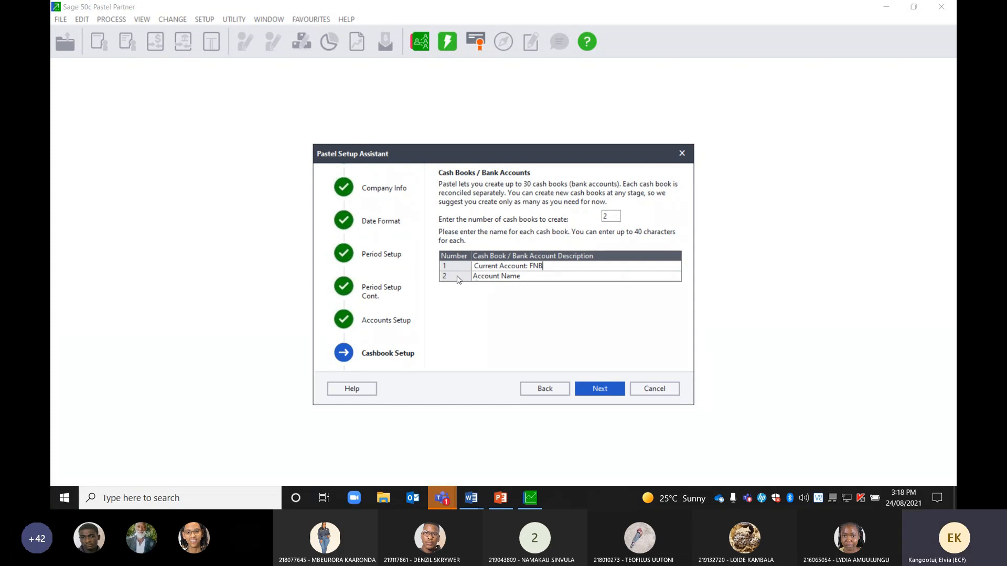
pyautogui.click(493, 282)
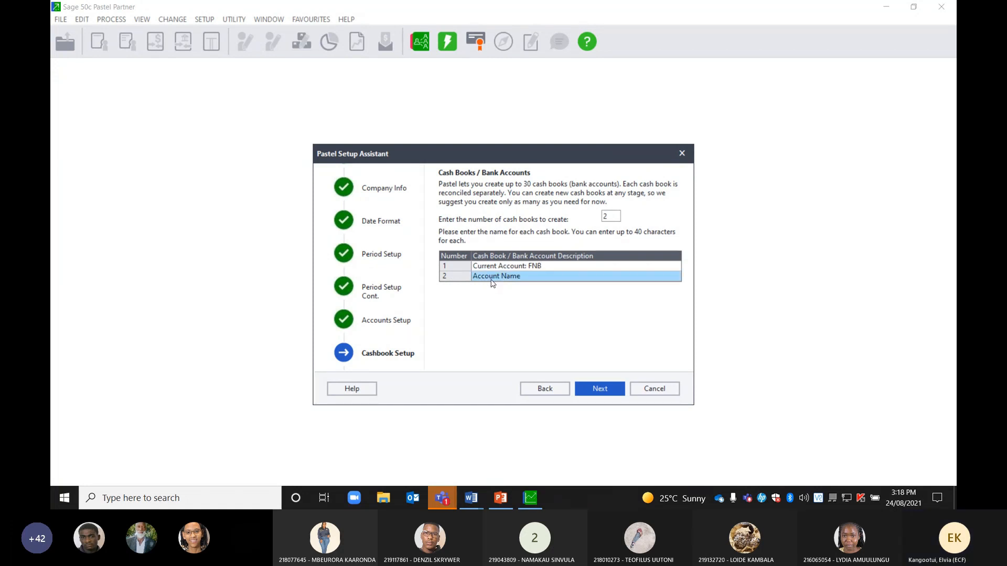
pyautogui.press('Up')
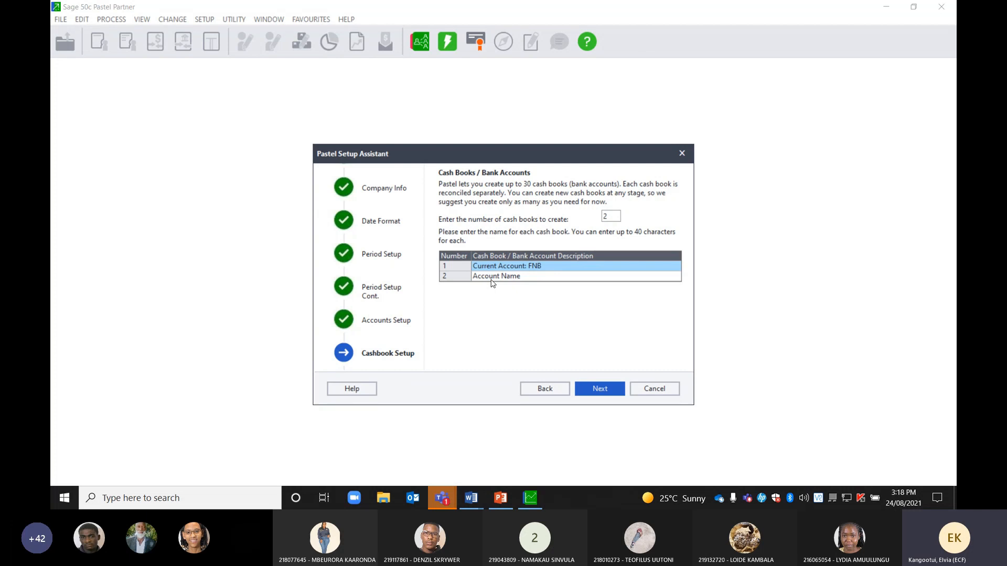
pyautogui.click(493, 282)
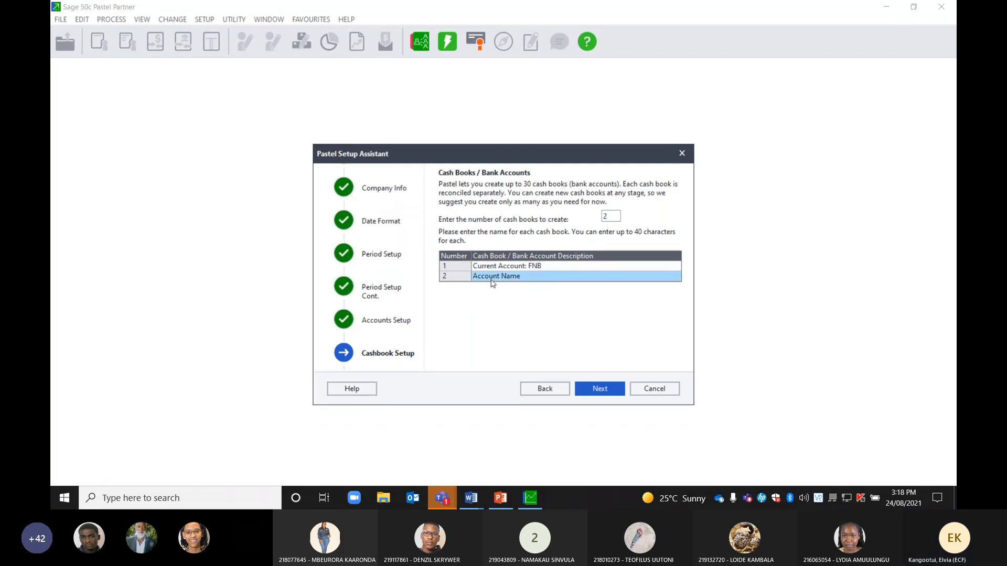
pyautogui.write('P')
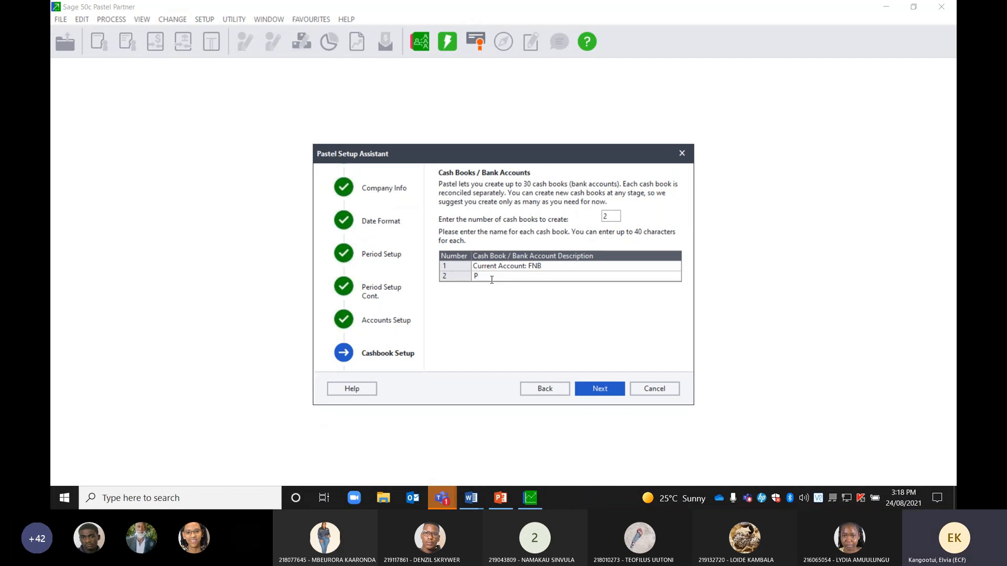
pyautogui.write('ett')
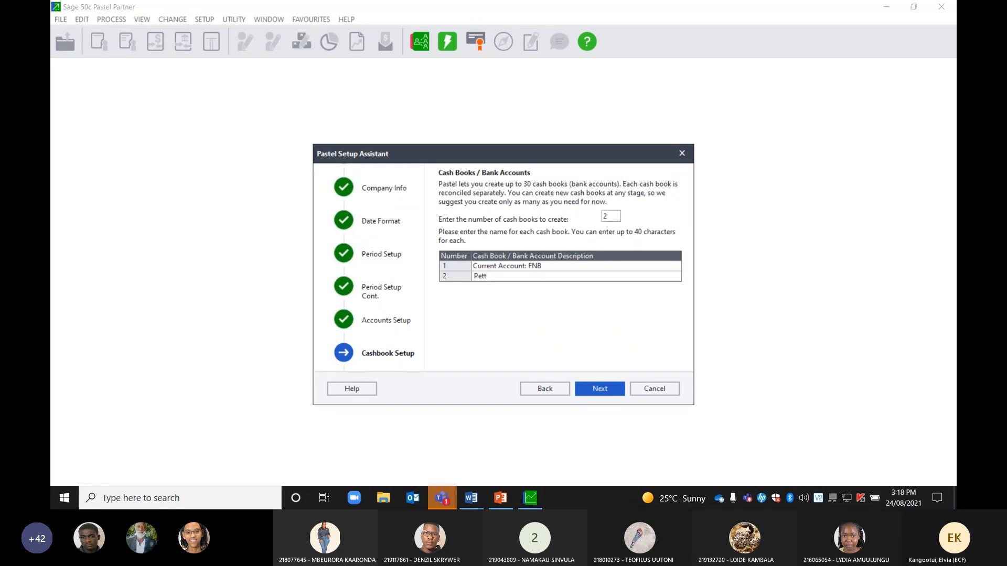
pyautogui.write('y Cash')
pyautogui.click(596, 388)
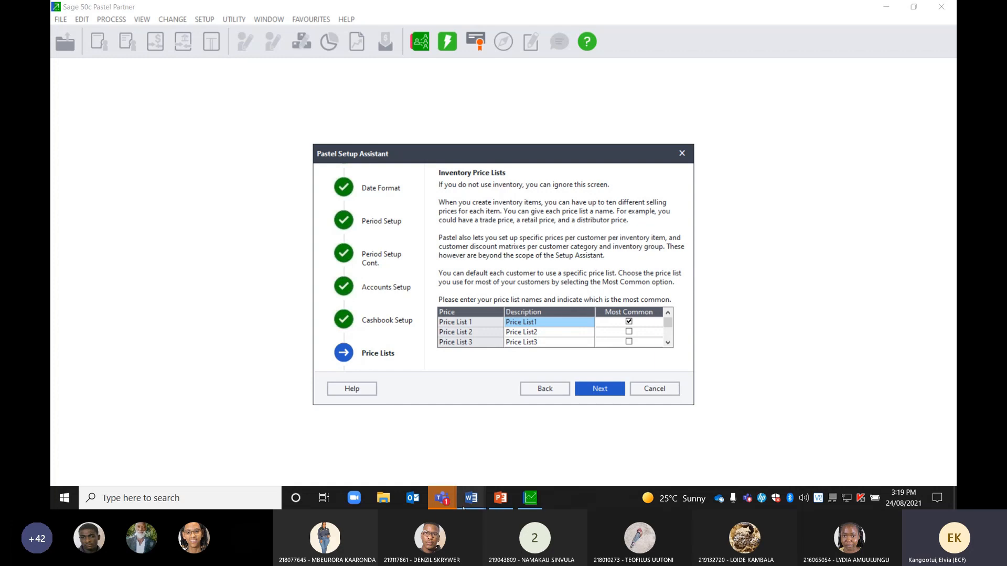
pyautogui.moveTo(467, 502)
pyautogui.click(502, 449)
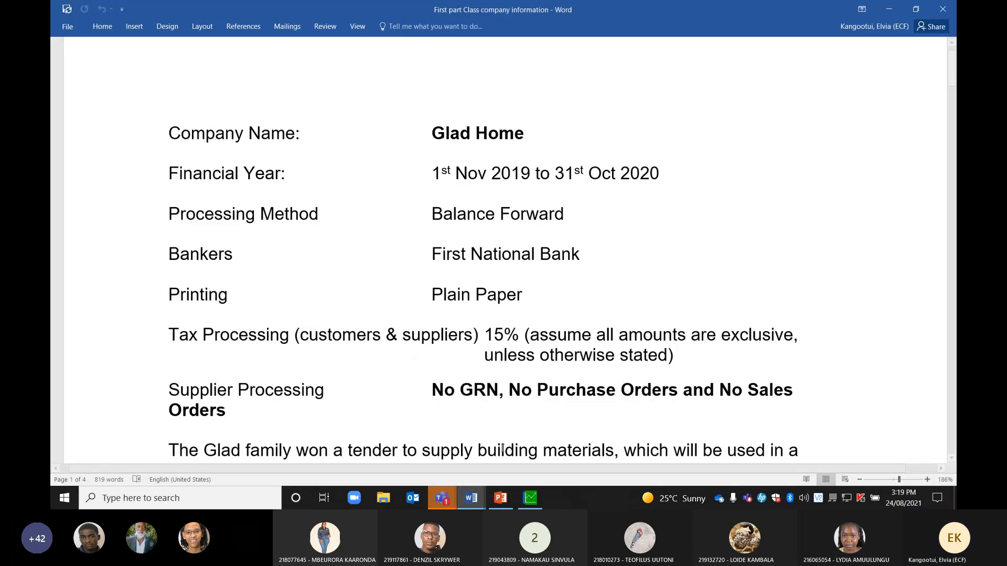
# Check the Table 1 Price List in the Word document, then return to Pastel's Inventory Price Lists
pyautogui.scroll(-5, 502, 448)
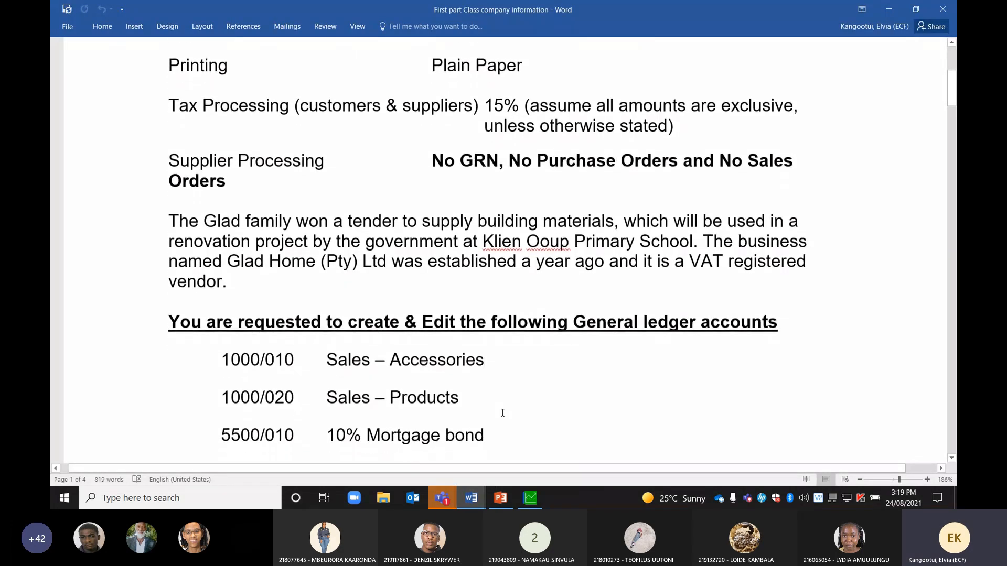
pyautogui.scroll(-20, 503, 412)
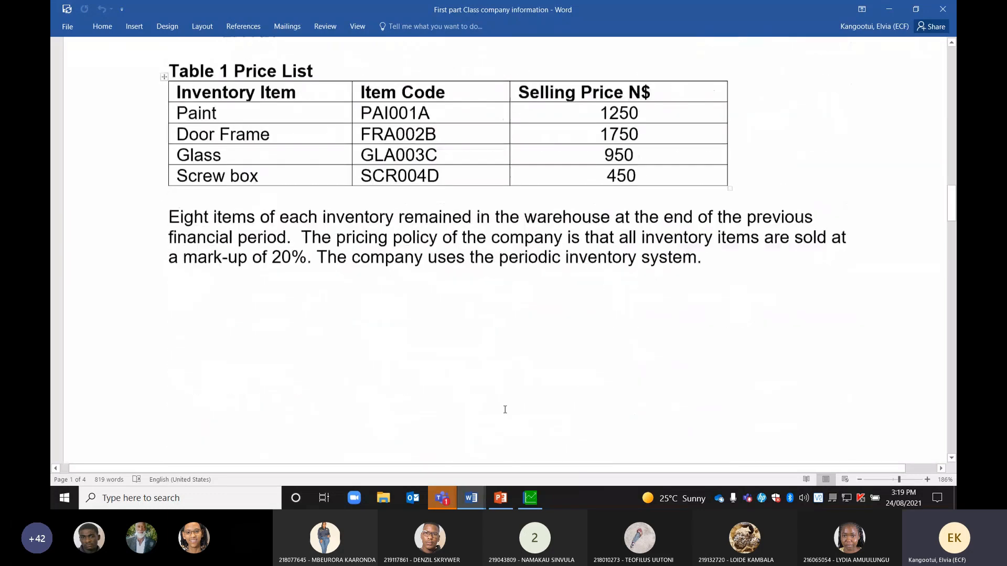
pyautogui.scroll(1, 505, 410)
pyautogui.scroll(1, 505, 409)
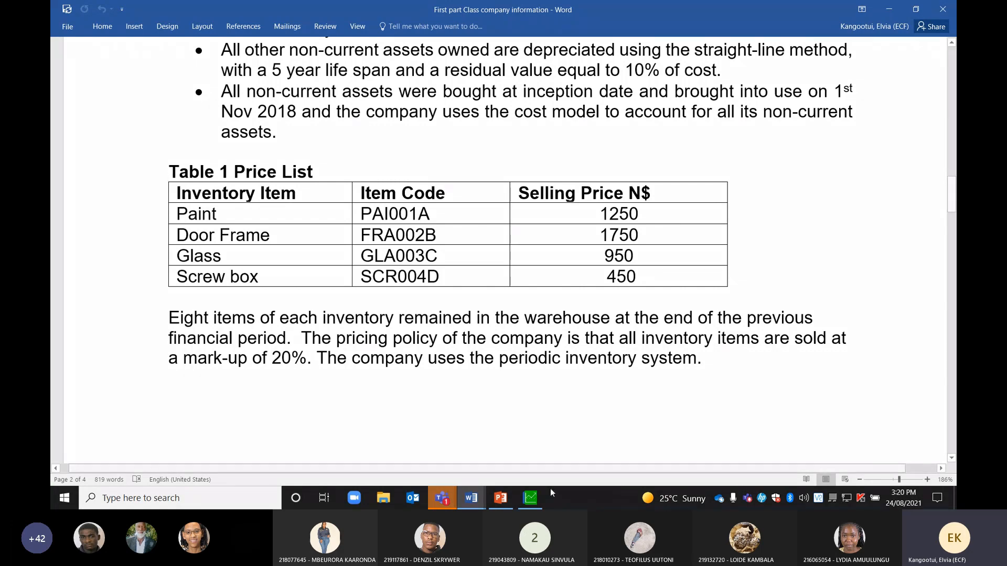
pyautogui.click(531, 496)
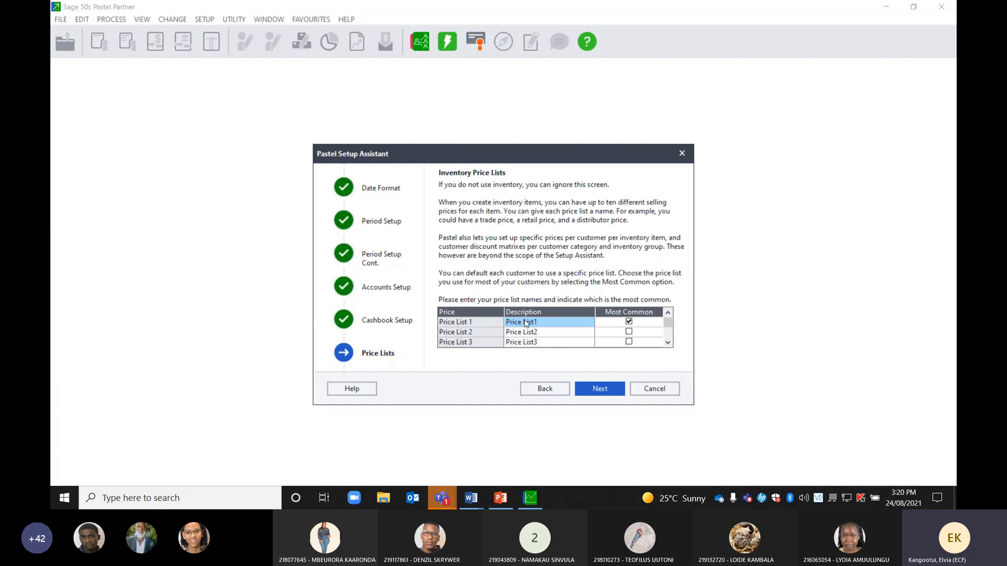
# Name Price List 1 'Cash' and Price List 2 'Credit', marking Credit as most common
pyautogui.write('Re')
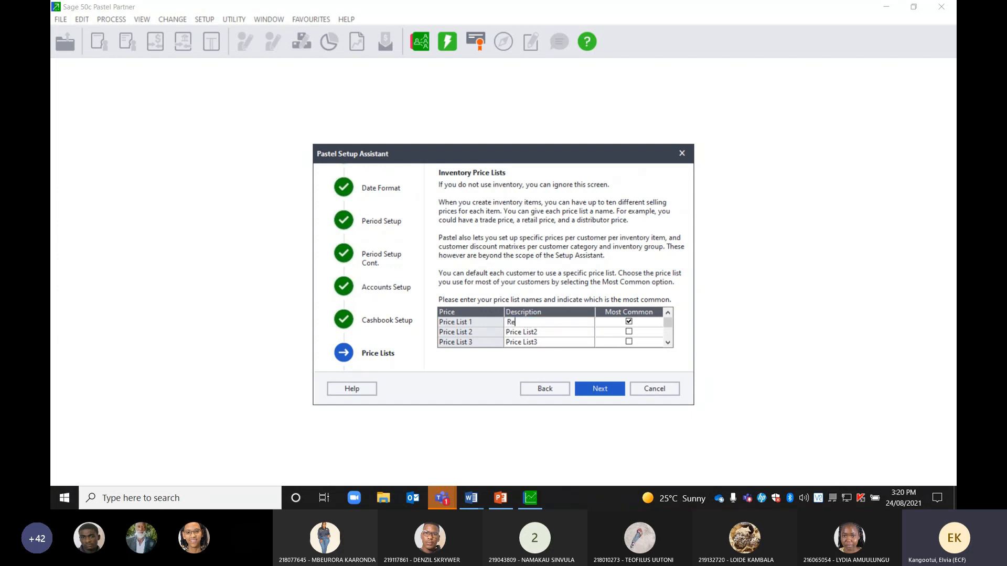
pyautogui.write('tail')
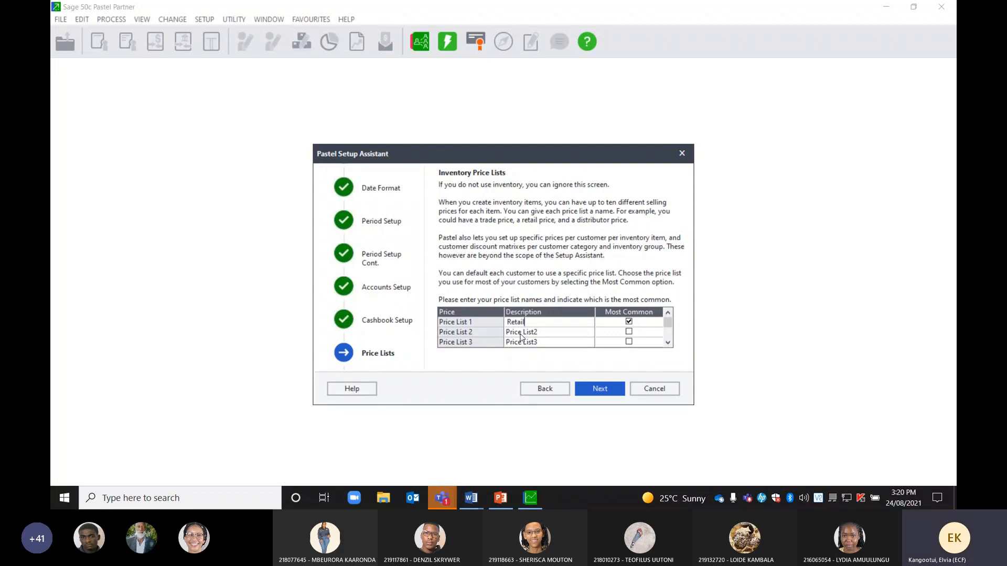
pyautogui.press('BackSpace')
pyautogui.press('BackSpace')
pyautogui.press('BackSpace')
pyautogui.press('BackSpace')
pyautogui.press('BackSpace')
pyautogui.write('Cash')
pyautogui.click(521, 333)
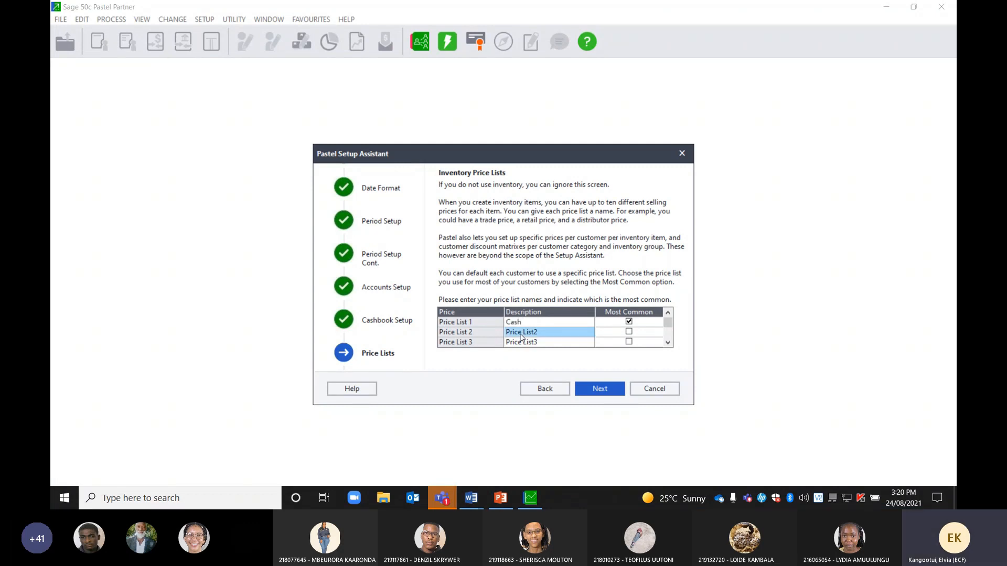
pyautogui.write('C')
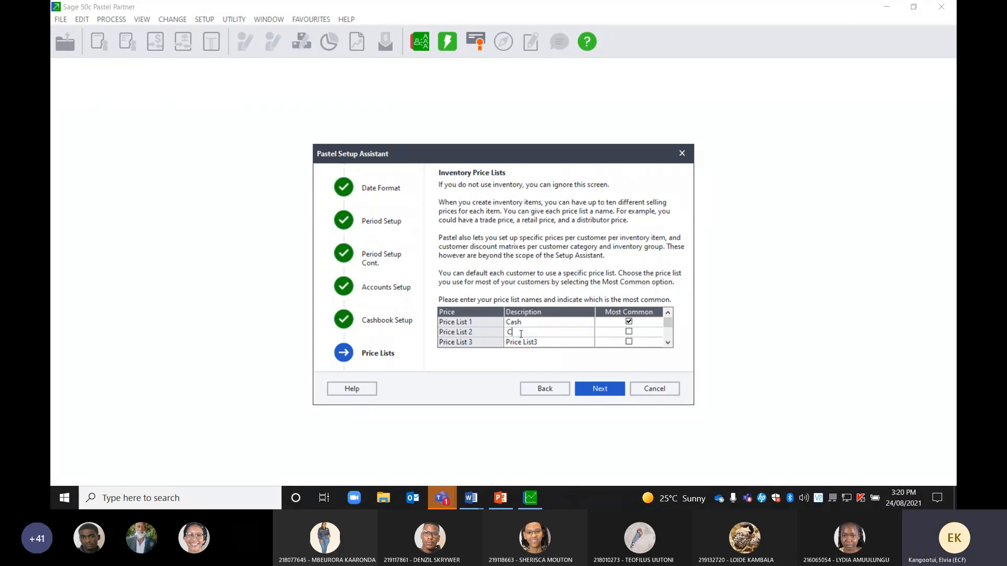
pyautogui.write('redit')
pyautogui.click(629, 332)
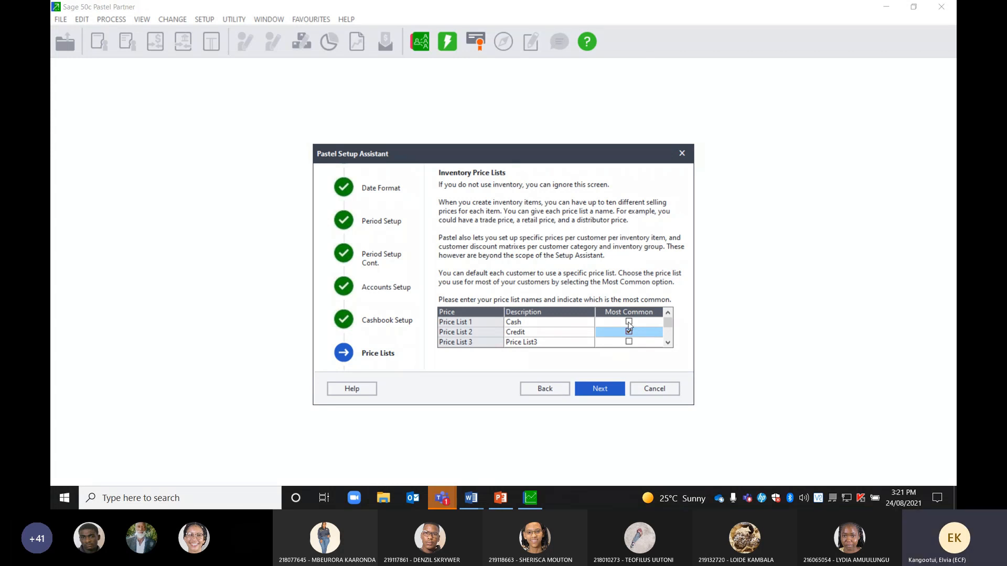
# Mark Price List 1 most common, rename it 'Retail', and rename Credit back to 'Price List 2'
pyautogui.click(628, 322)
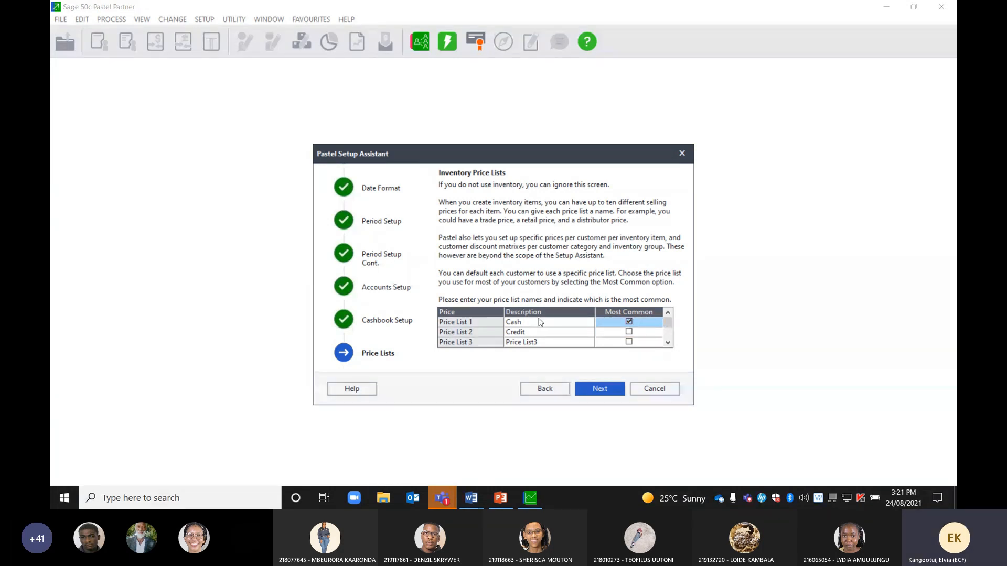
pyautogui.click(527, 333)
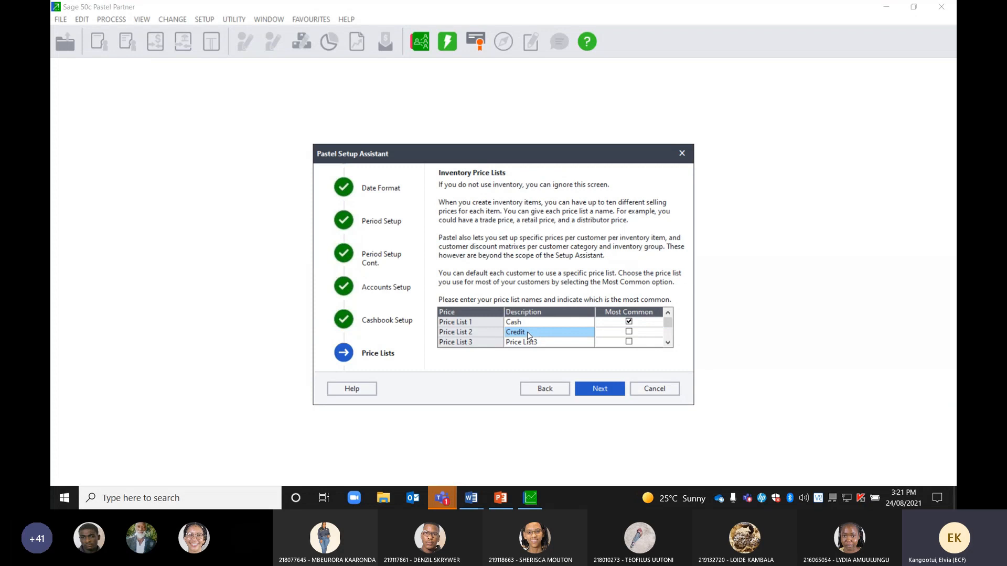
pyautogui.click(524, 325)
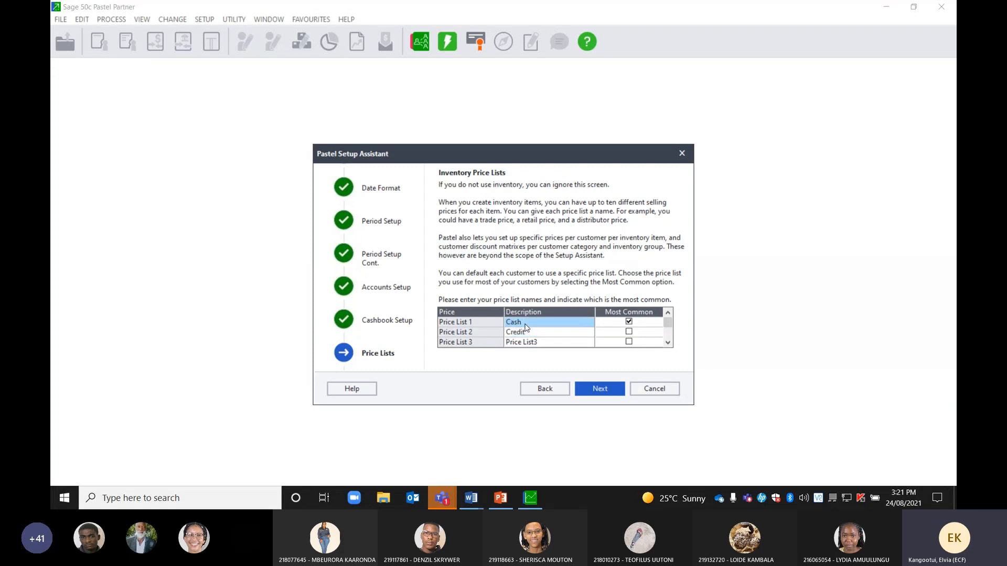
pyautogui.write('Re')
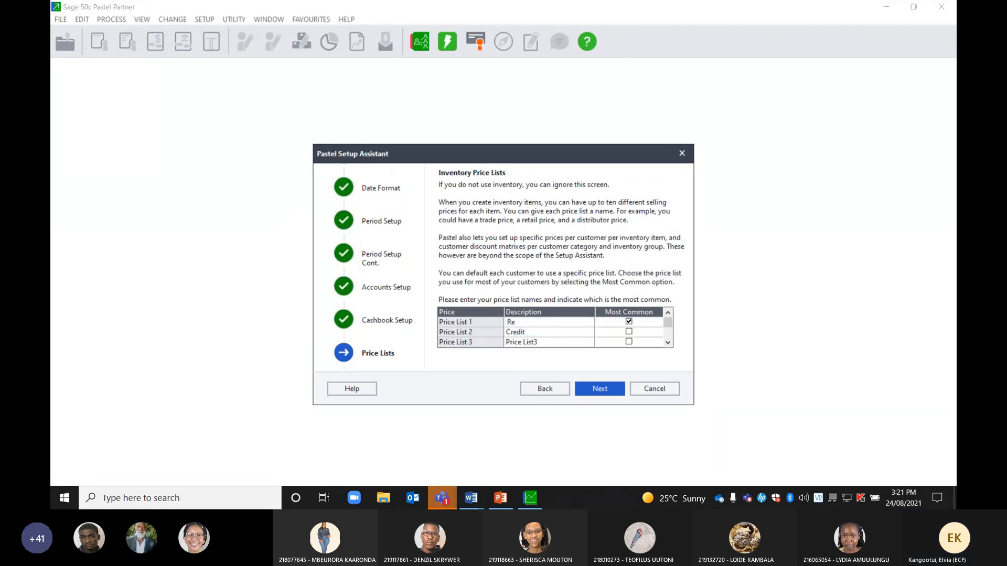
pyautogui.write('tetail')
pyautogui.click(530, 335)
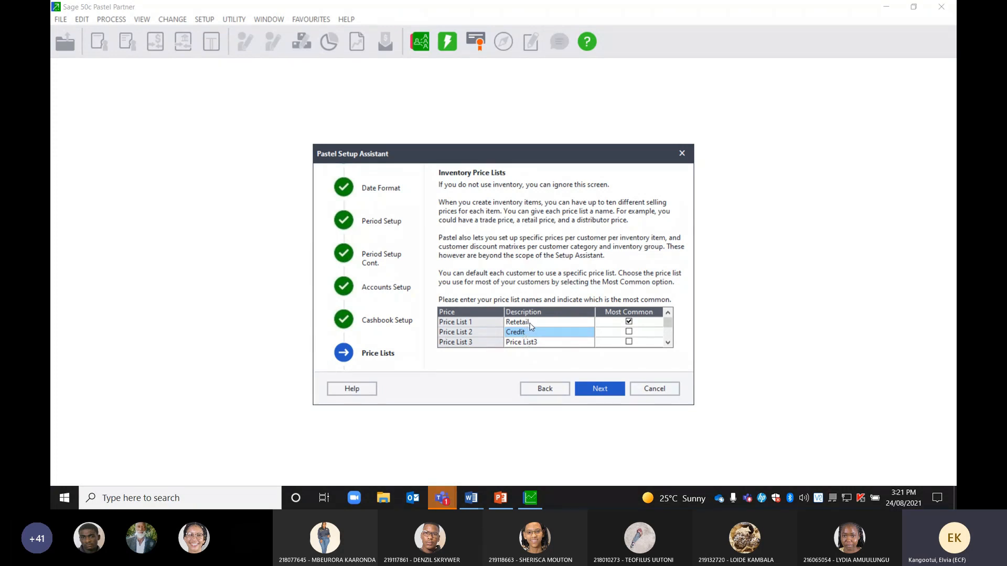
pyautogui.click(534, 325)
pyautogui.write('Retail')
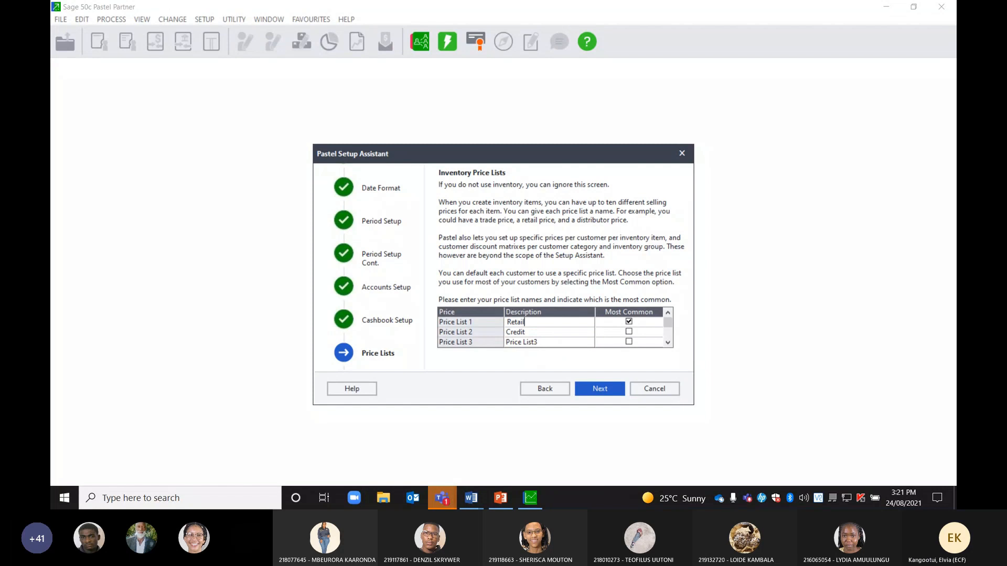
pyautogui.click(530, 336)
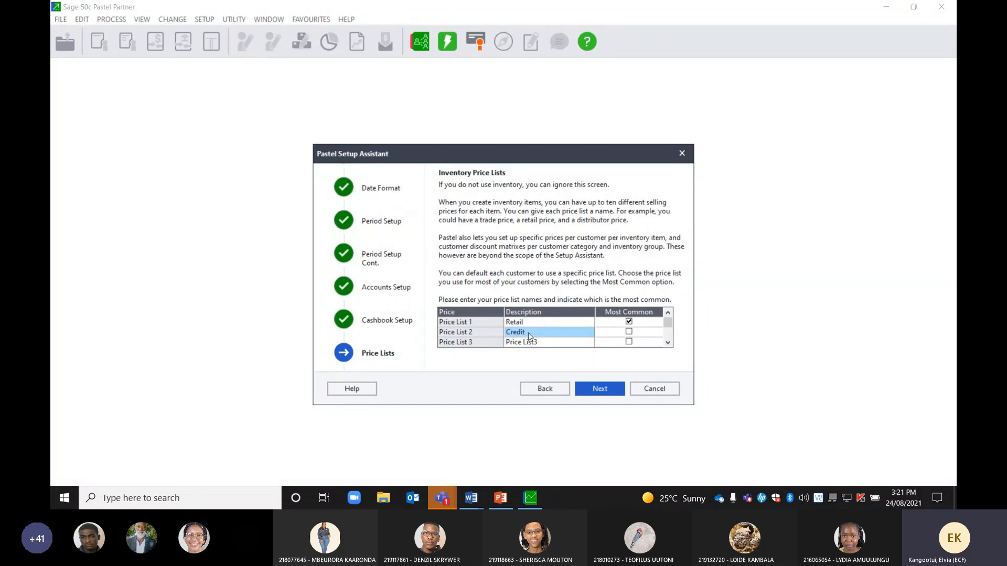
pyautogui.write('Pri')
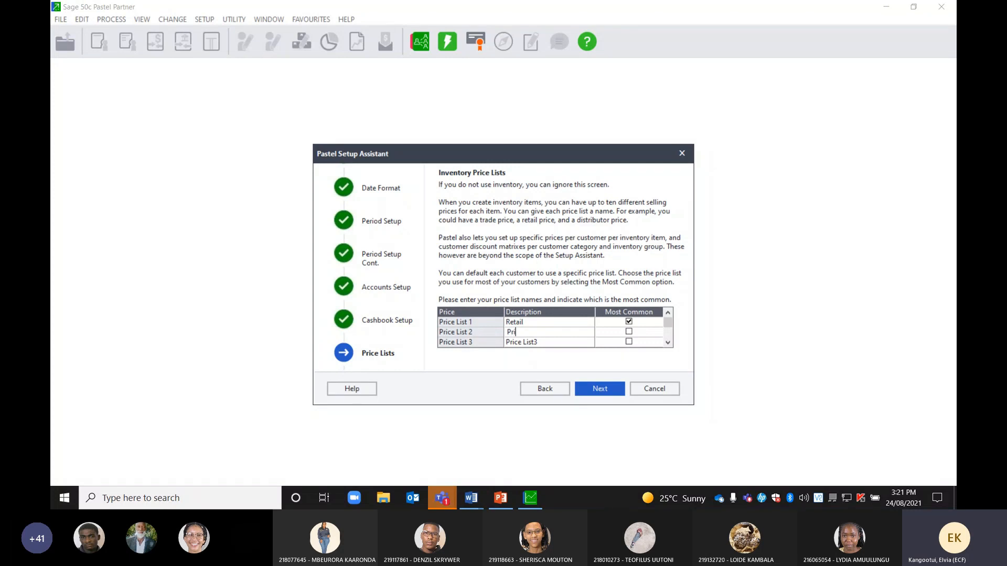
pyautogui.write('ce Li')
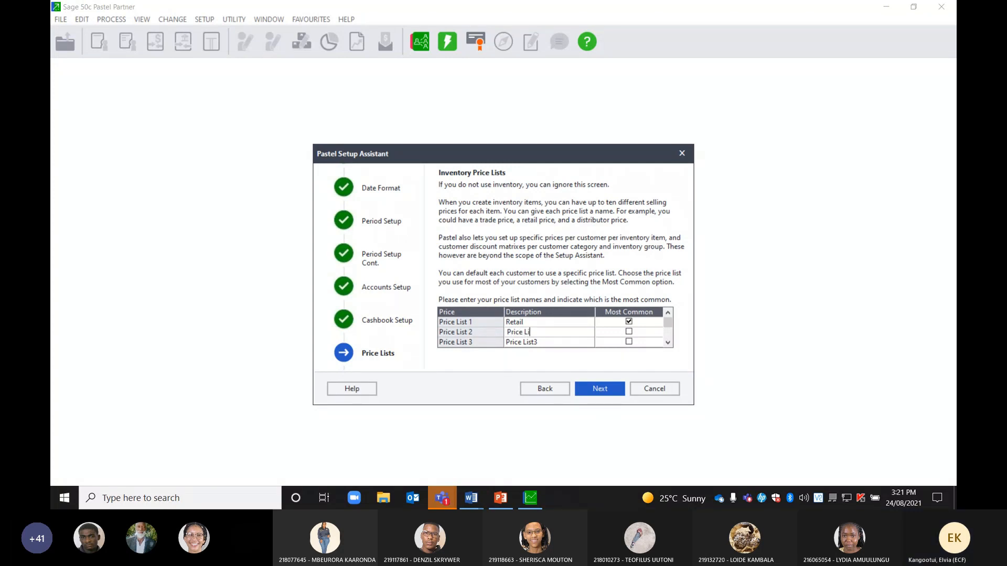
pyautogui.write('st')
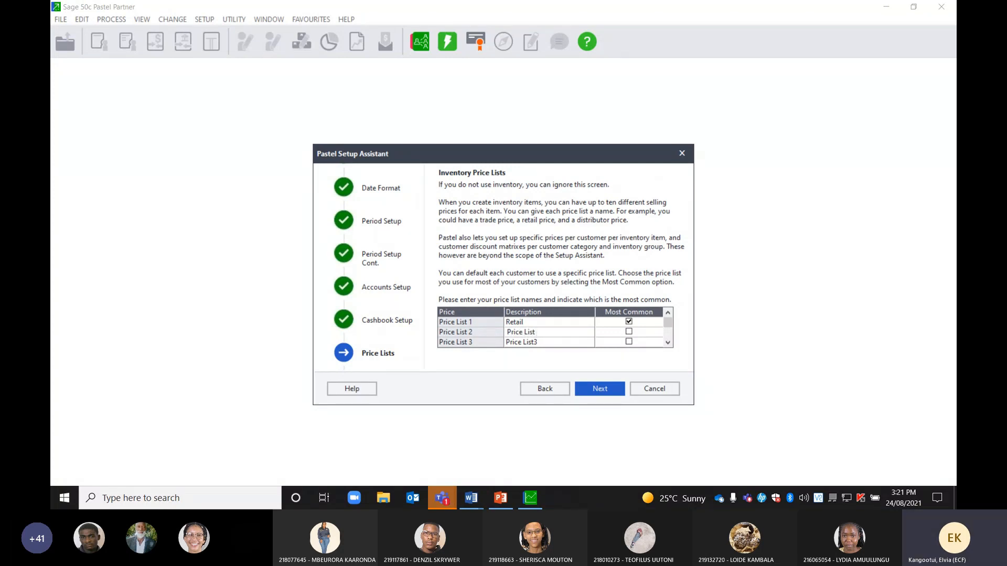
pyautogui.write(' 2')
# Advance to Default Terms and choose Period (Month) Based customer terms
pyautogui.click(593, 386)
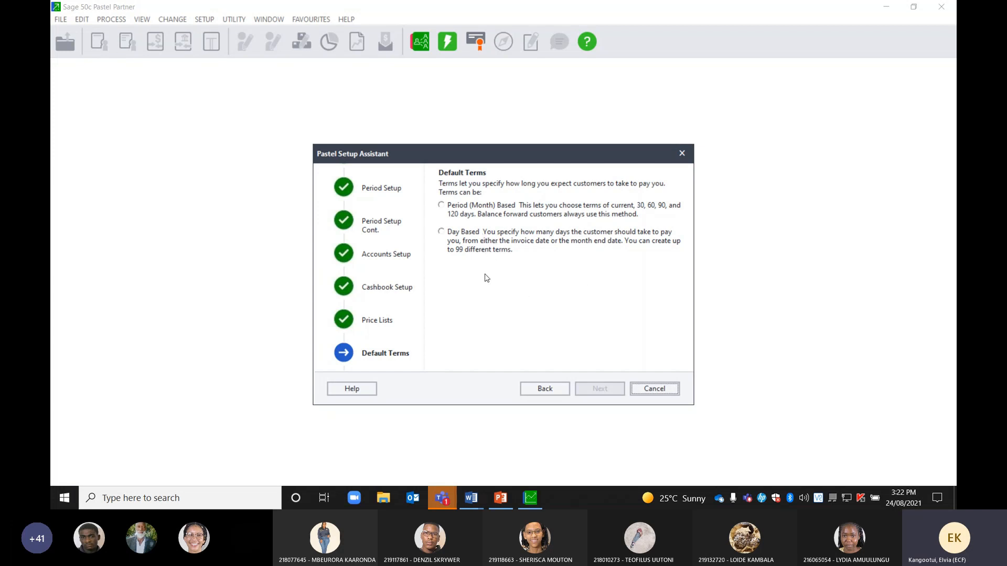
pyautogui.click(441, 206)
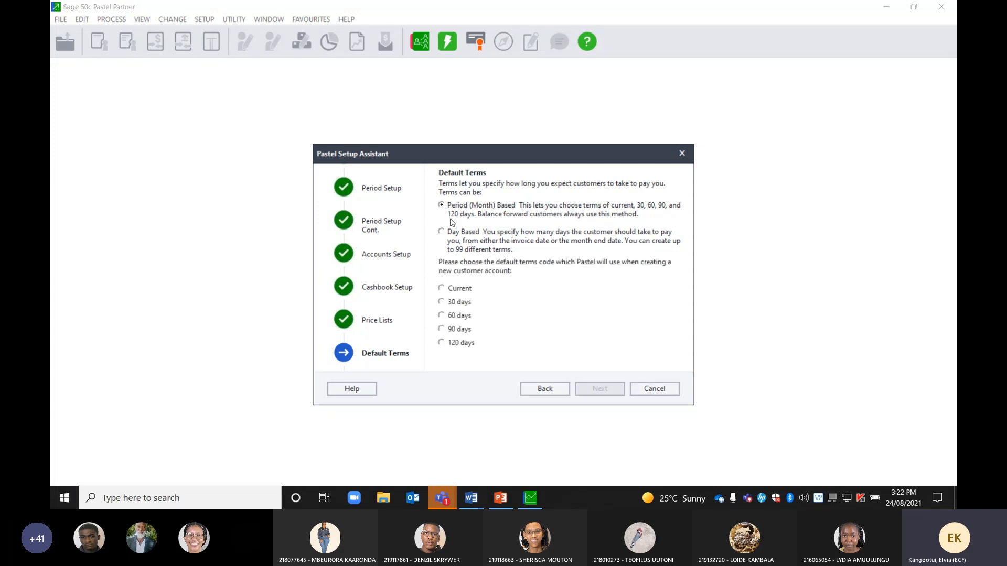
pyautogui.moveTo(471, 495)
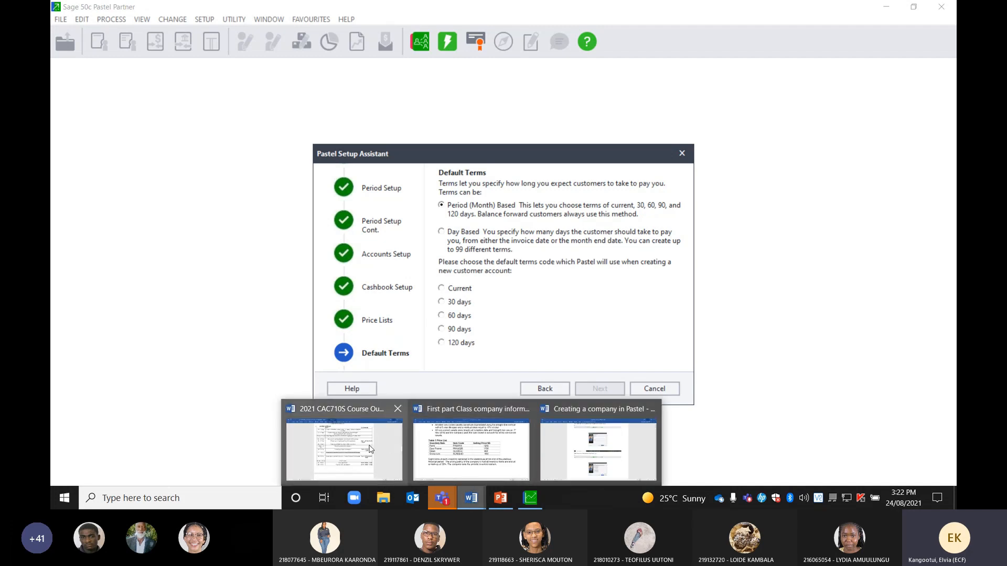
pyautogui.click(450, 457)
pyautogui.scroll(15, 572, 338)
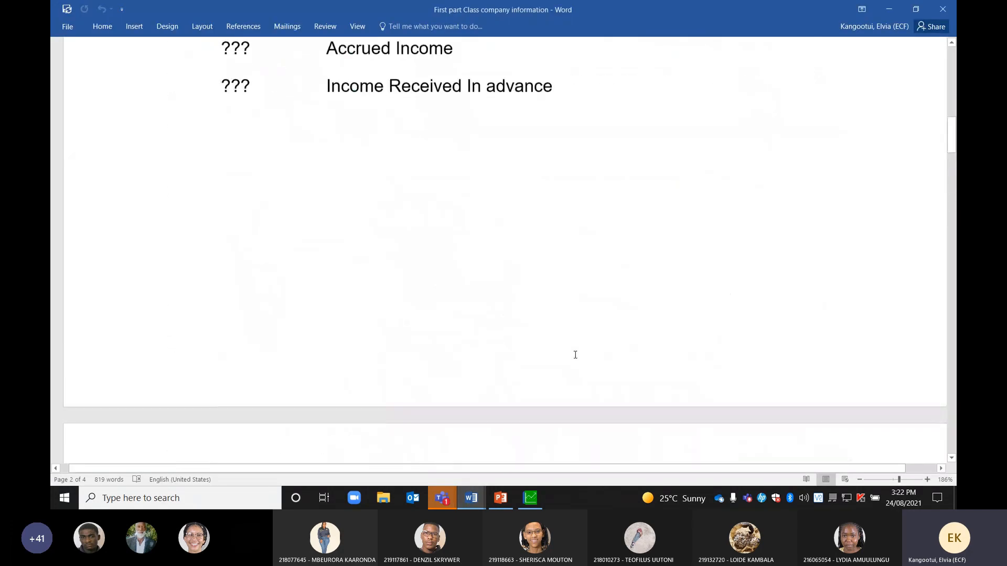
pyautogui.scroll(5, 575, 359)
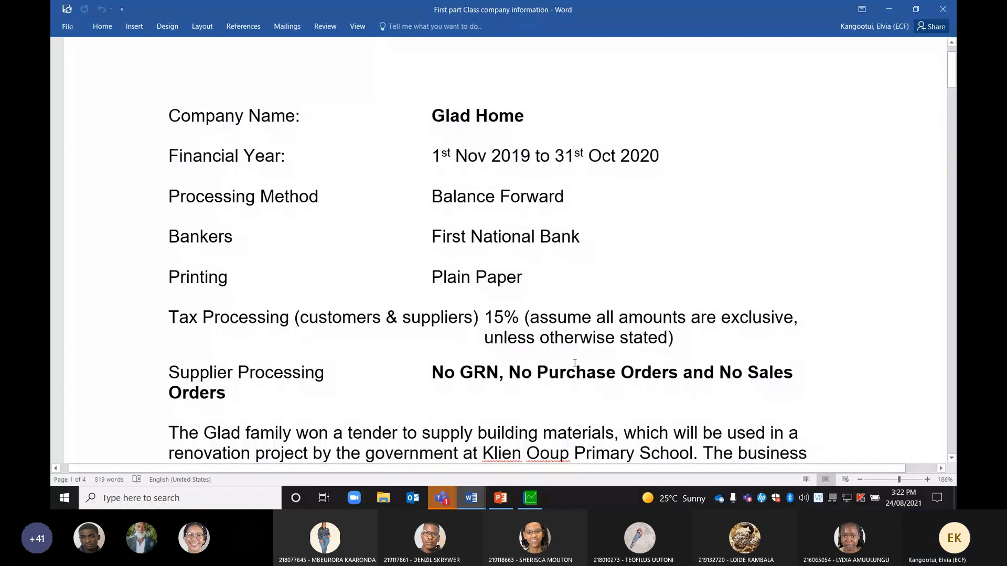
pyautogui.scroll(-3, 574, 363)
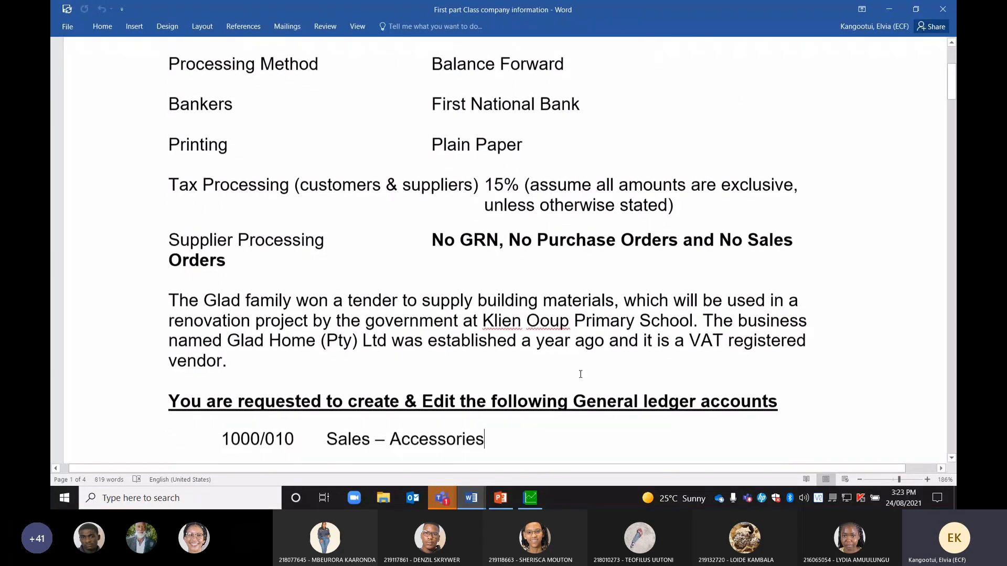
pyautogui.scroll(-3, 581, 374)
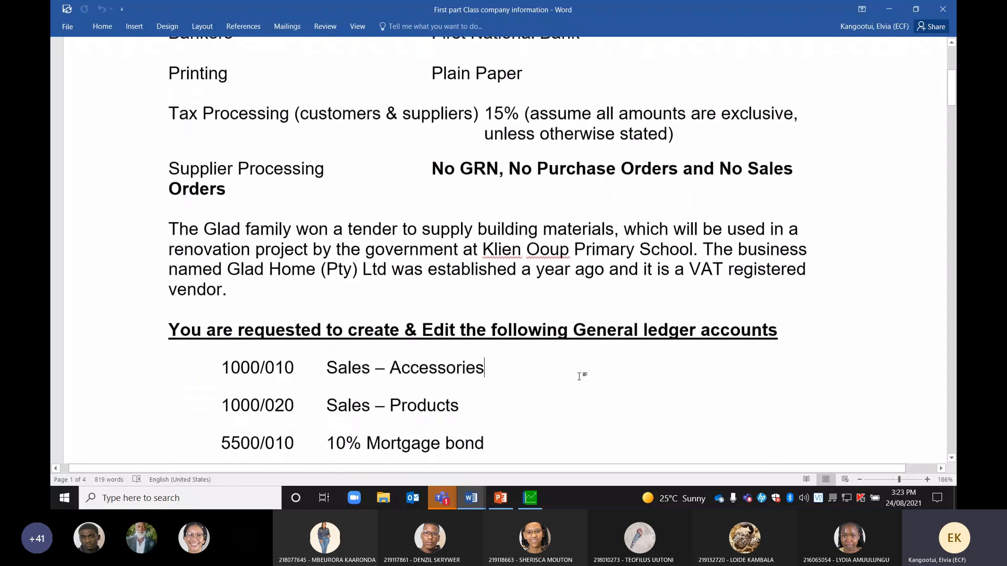
pyautogui.scroll(5, 579, 376)
pyautogui.scroll(-10, 580, 376)
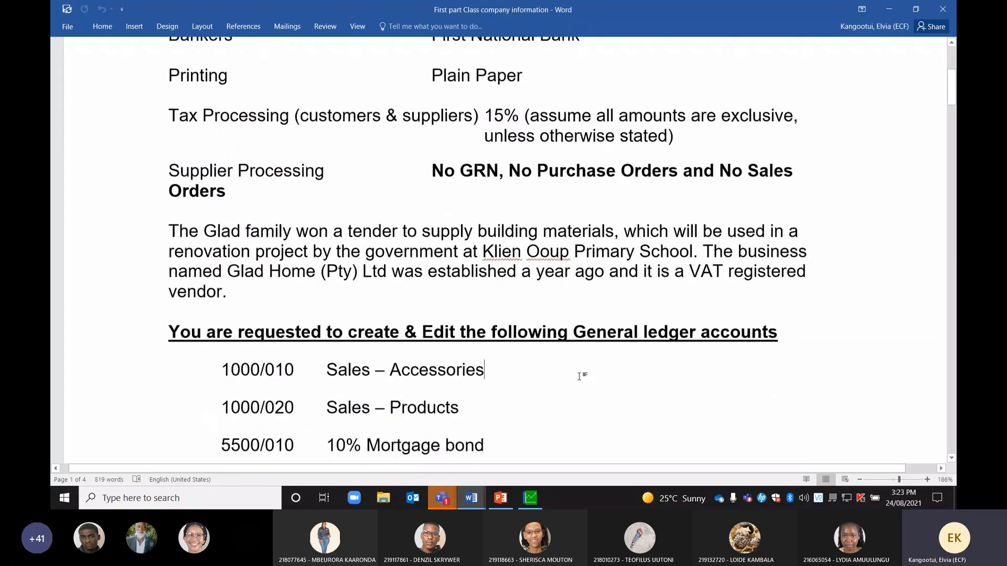
pyautogui.scroll(-15, 580, 377)
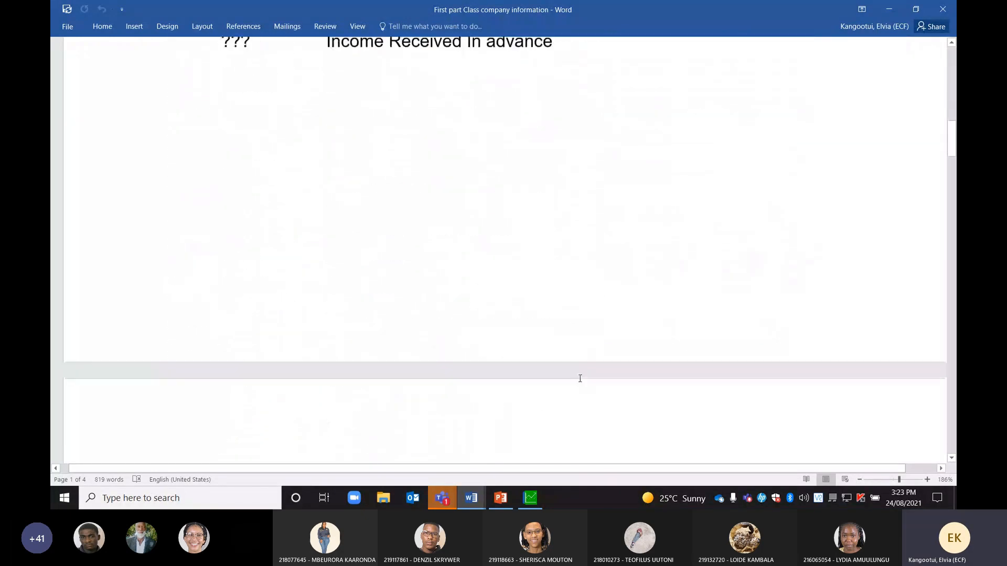
pyautogui.scroll(-20, 580, 382)
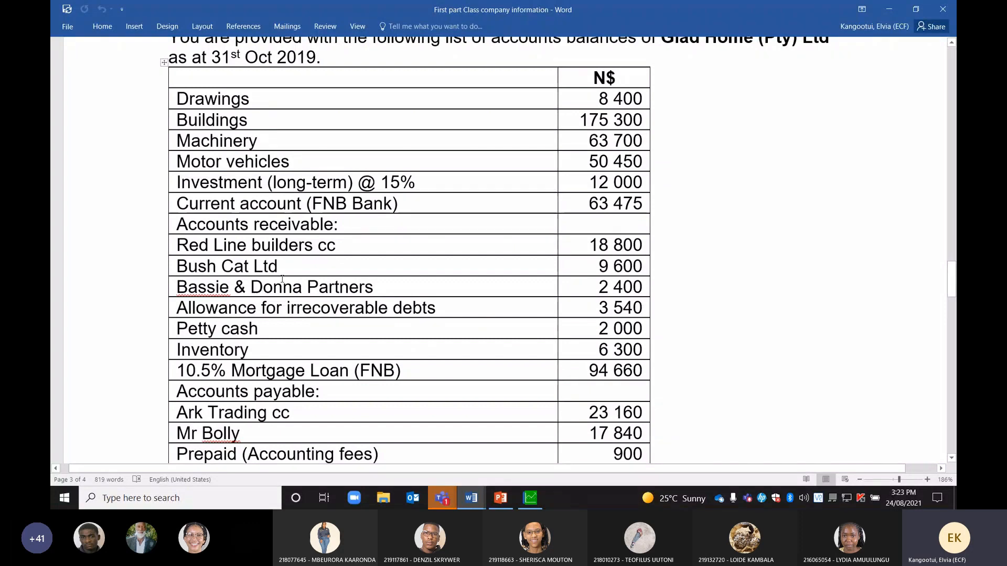
pyautogui.scroll(-1, 256, 324)
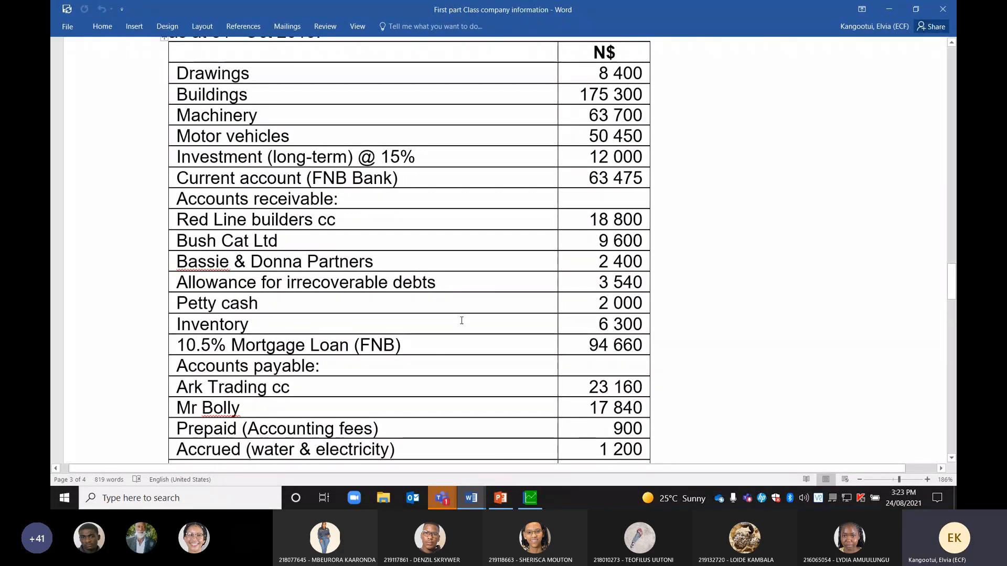
pyautogui.scroll(7, 463, 321)
pyautogui.scroll(20, 463, 321)
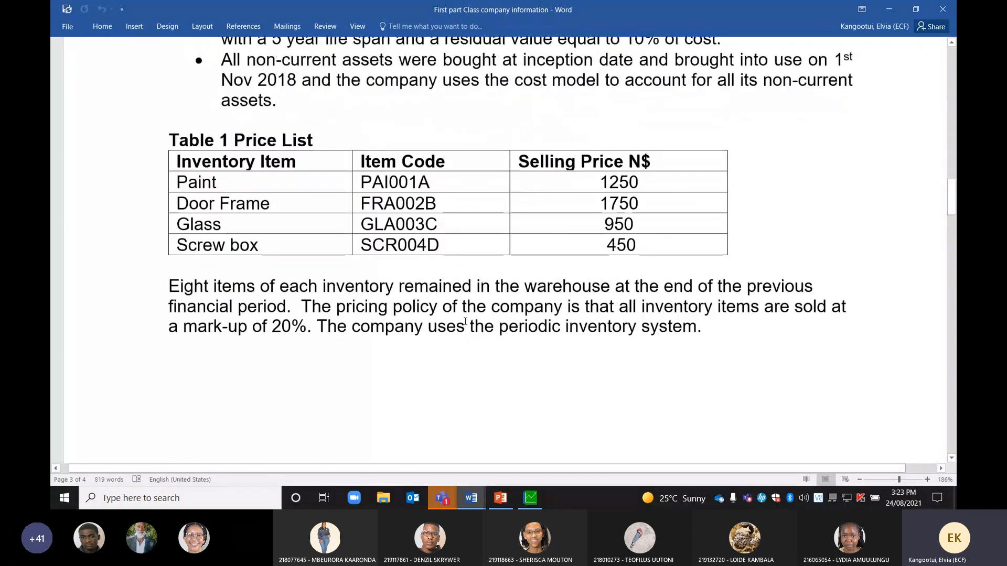
pyautogui.scroll(20, 465, 321)
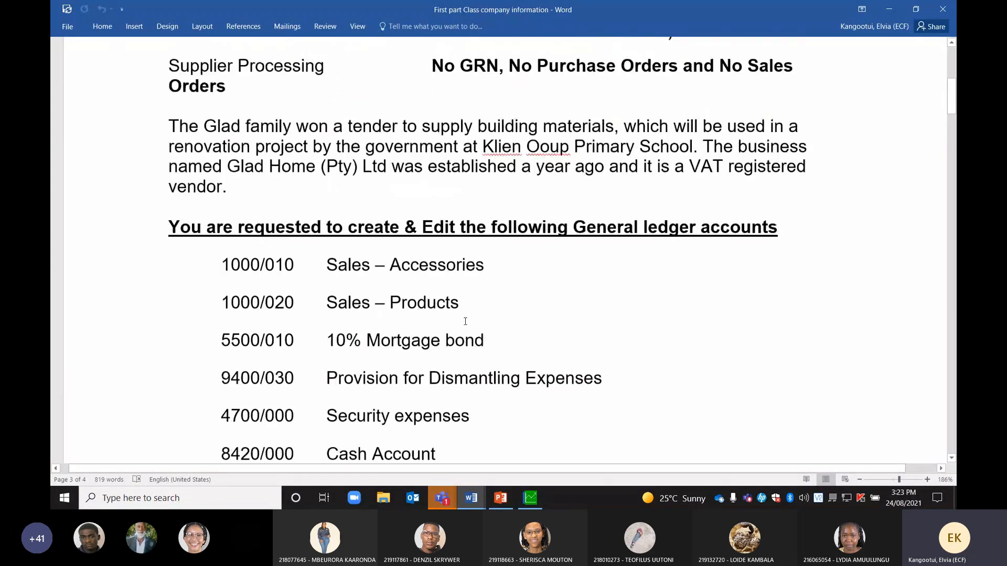
pyautogui.scroll(-2, 465, 321)
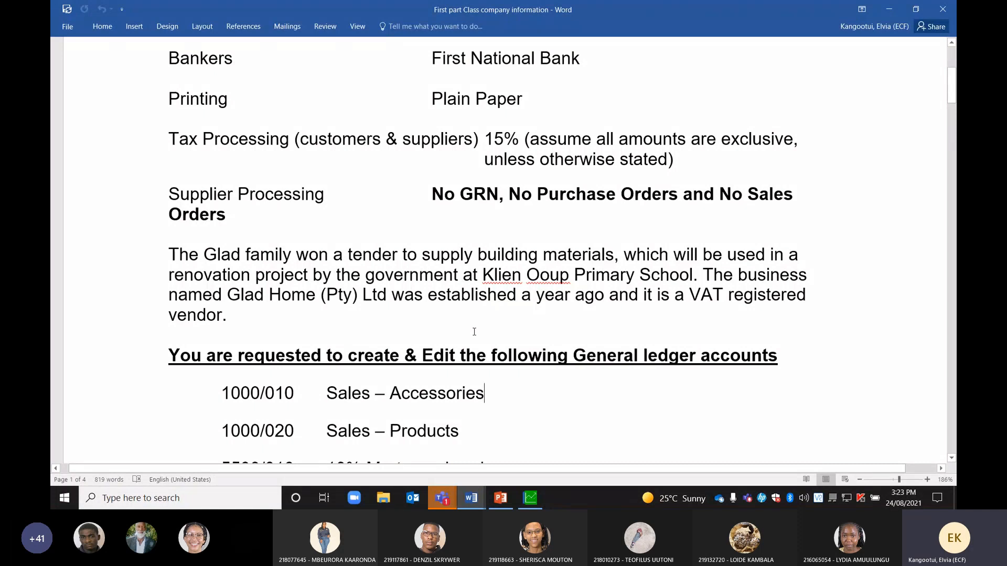
pyautogui.scroll(-10, 474, 331)
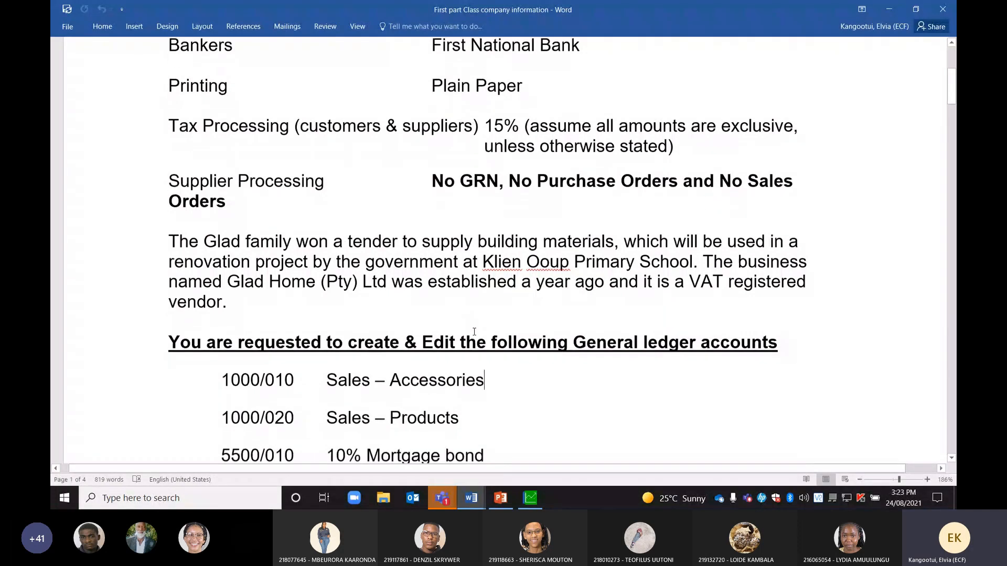
pyautogui.scroll(-15, 474, 335)
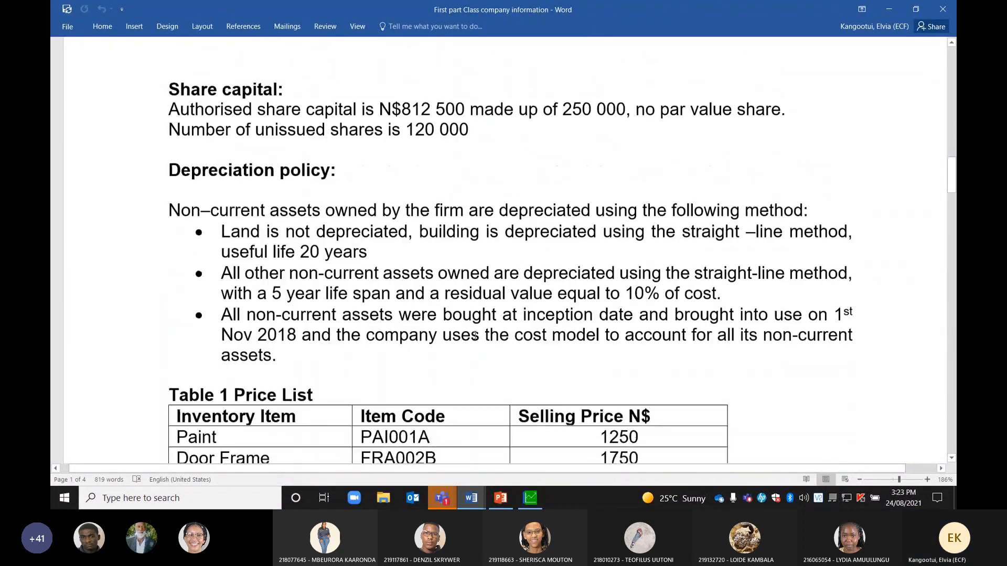
pyautogui.scroll(-8, 476, 339)
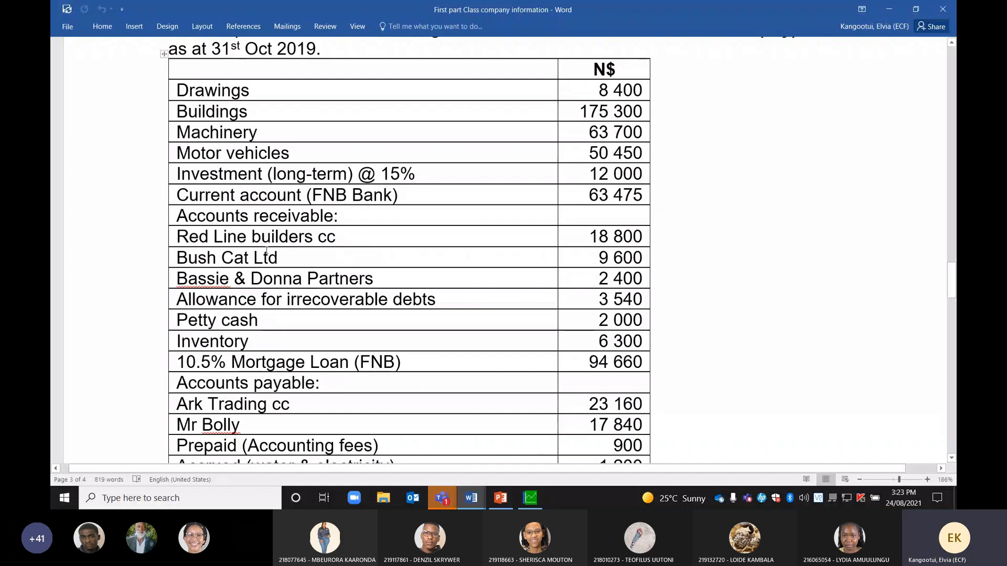
# Recheck the Inventory Price Lists in Pastel, then return to the Default Terms step
pyautogui.hotkey('alt', 'Tab')
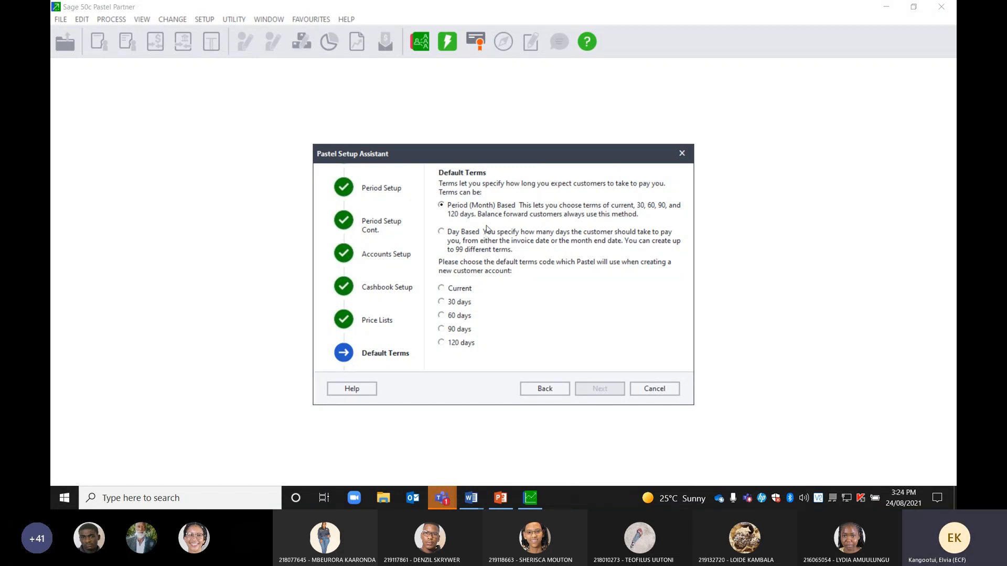
pyautogui.click(544, 393)
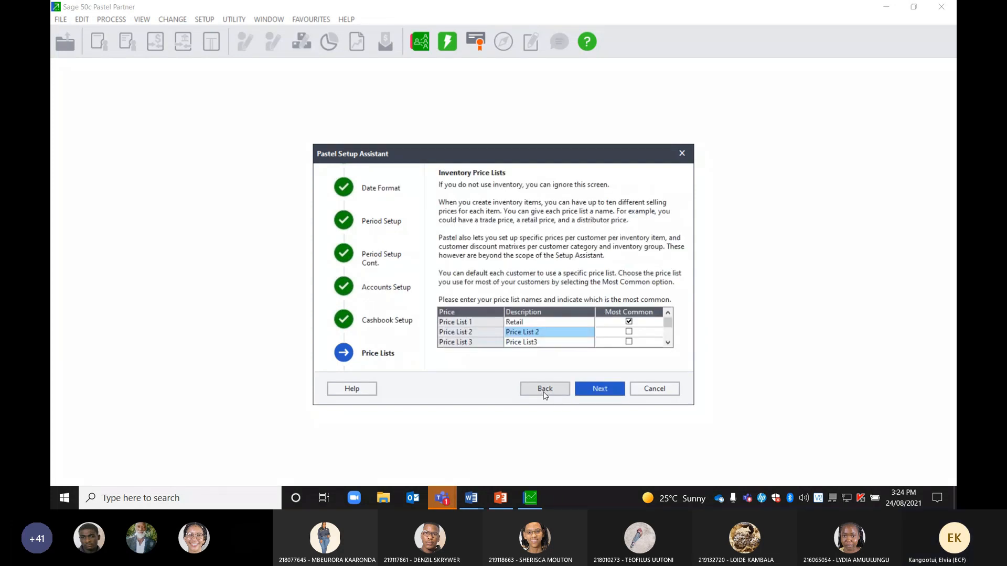
pyautogui.press('Return')
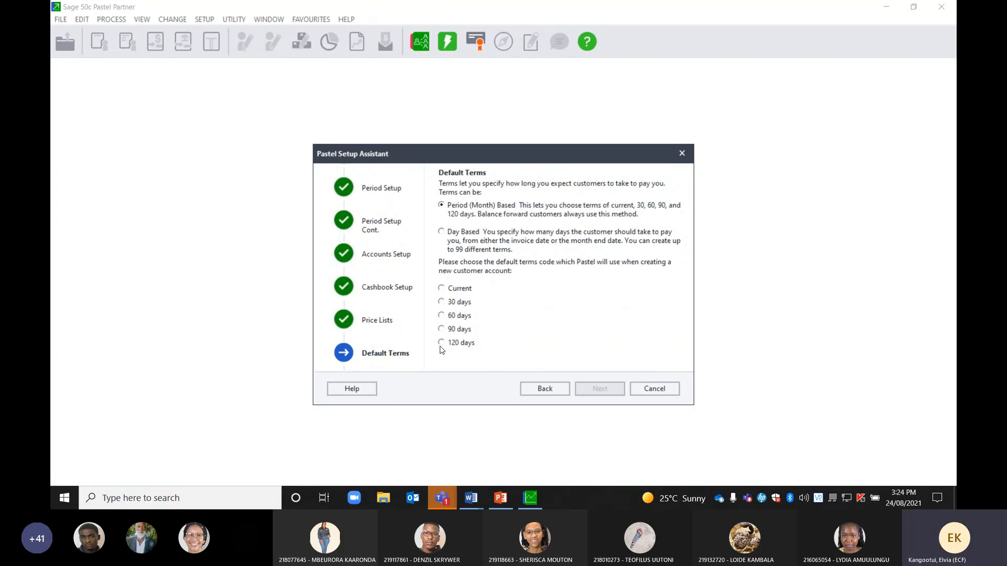
# Select 30 days as the default customer terms and proceed to Customer Defaults
pyautogui.click(442, 302)
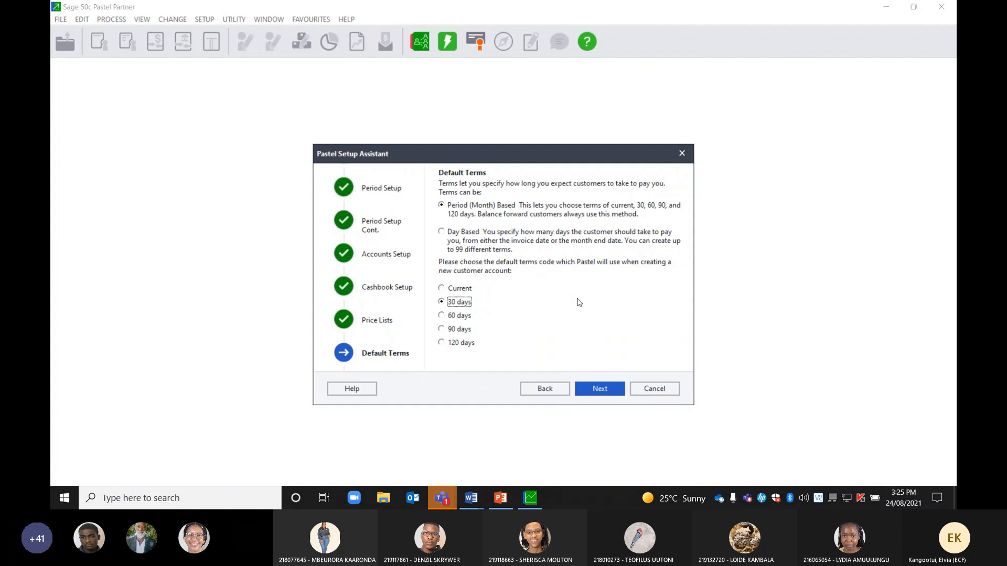
pyautogui.click(599, 389)
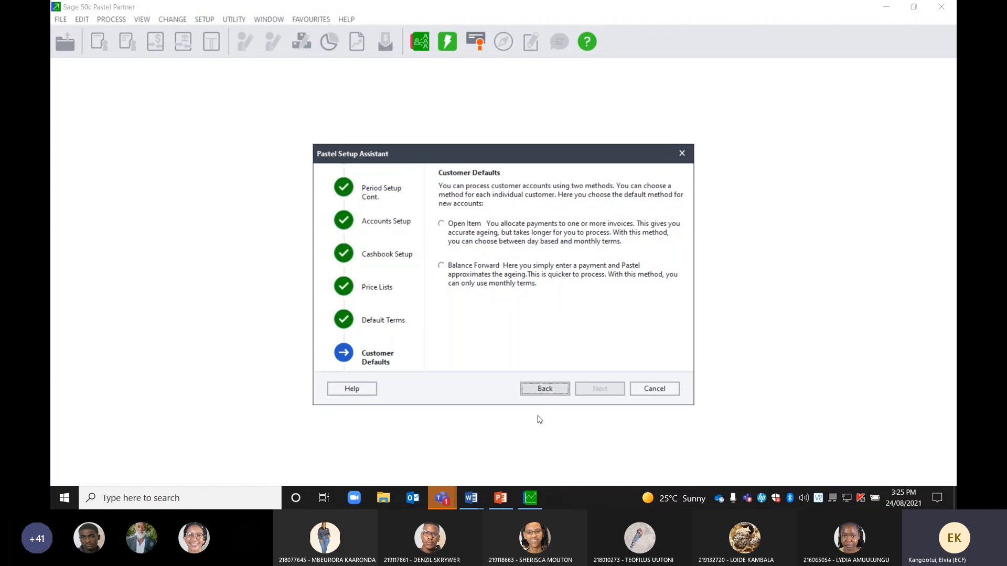
pyautogui.click(471, 501)
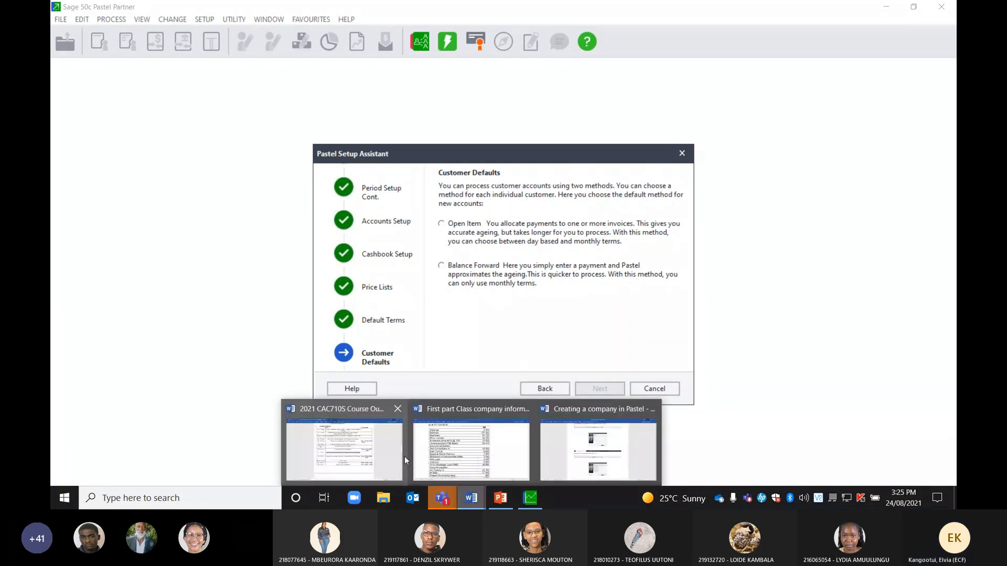
pyautogui.click(472, 451)
pyautogui.scroll(20, 492, 385)
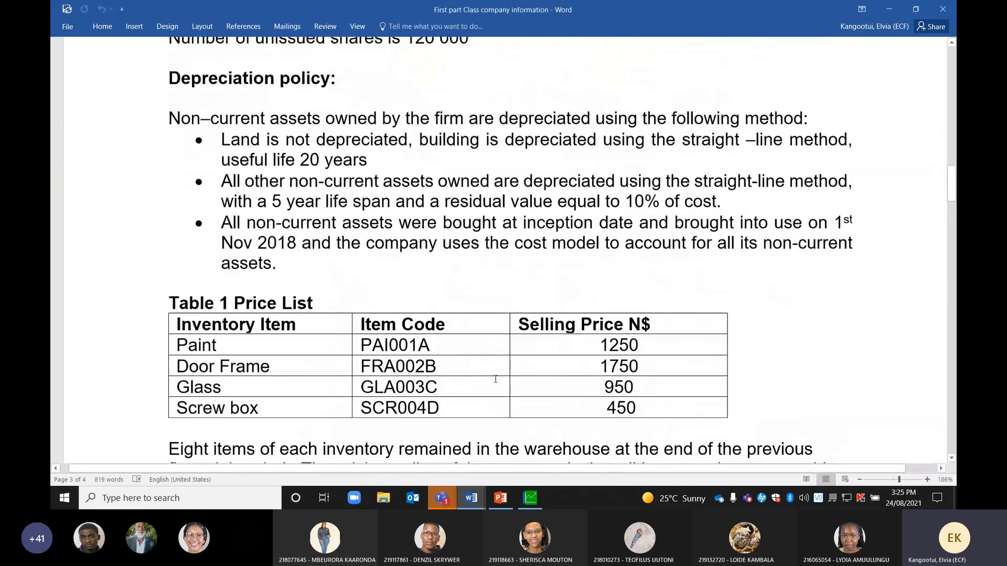
pyautogui.scroll(10, 495, 379)
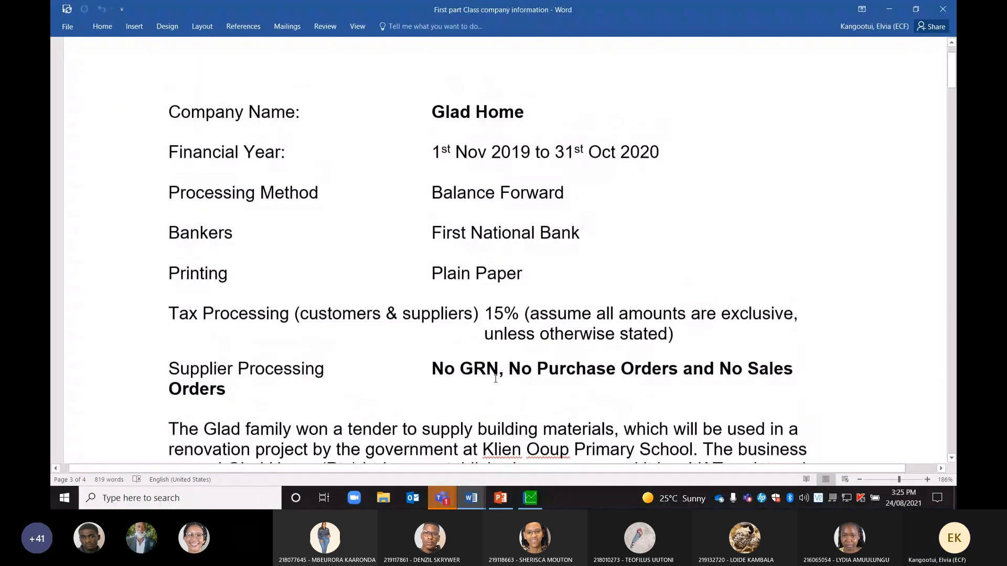
pyautogui.scroll(-1, 496, 378)
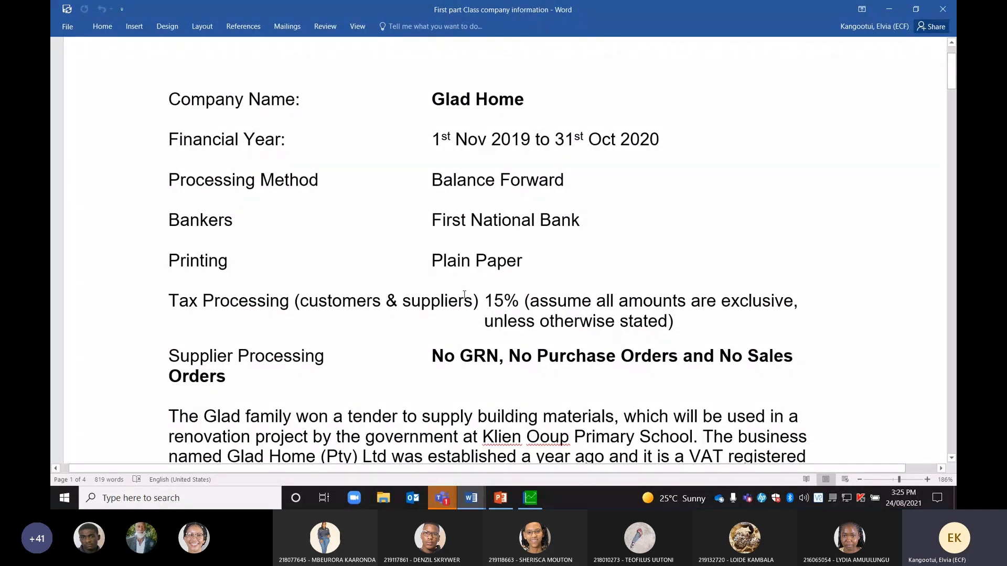
pyautogui.hotkey('alt', 'Tab')
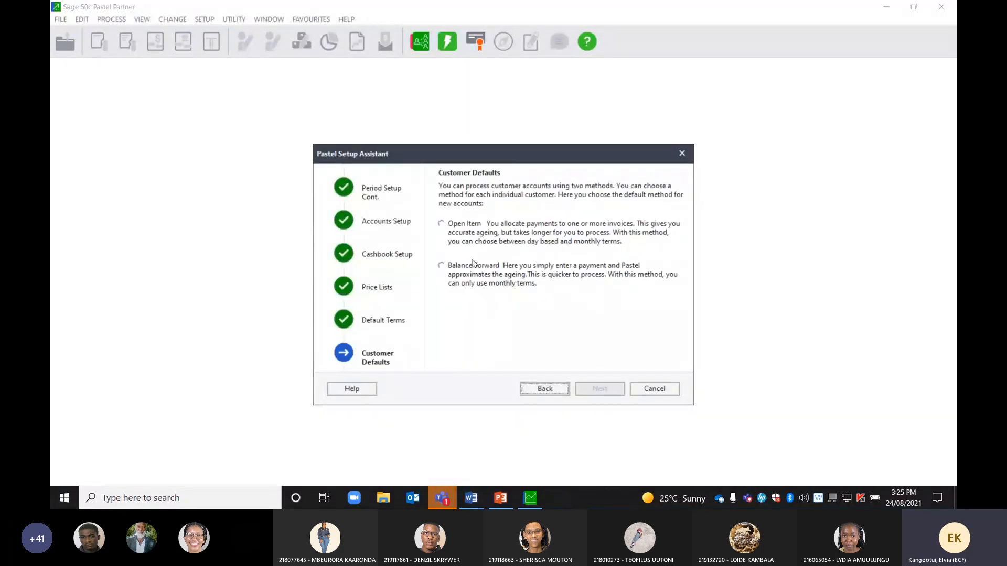
# Choose Balance Forward for new customers and proceed to Document Setup
pyautogui.click(441, 267)
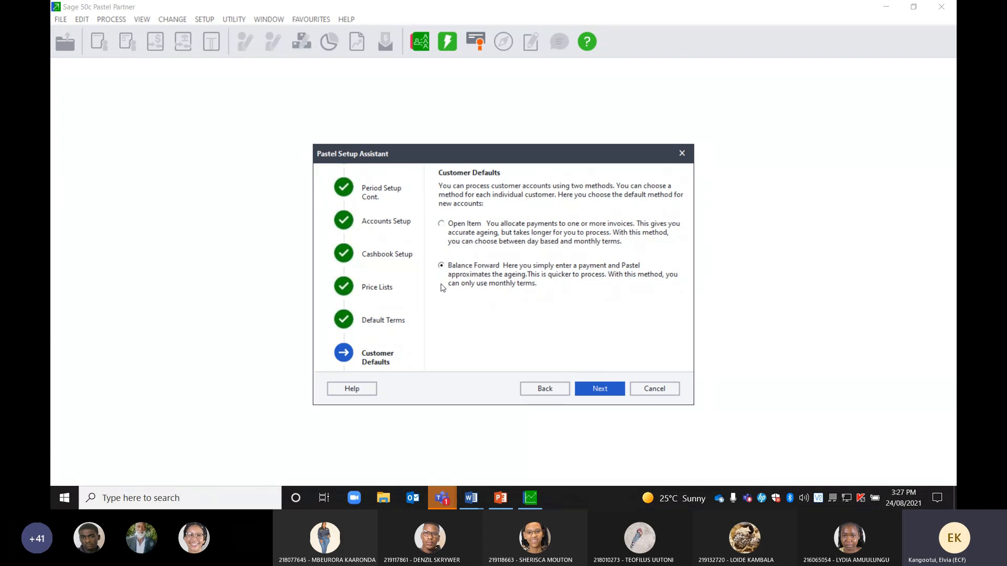
pyautogui.click(593, 392)
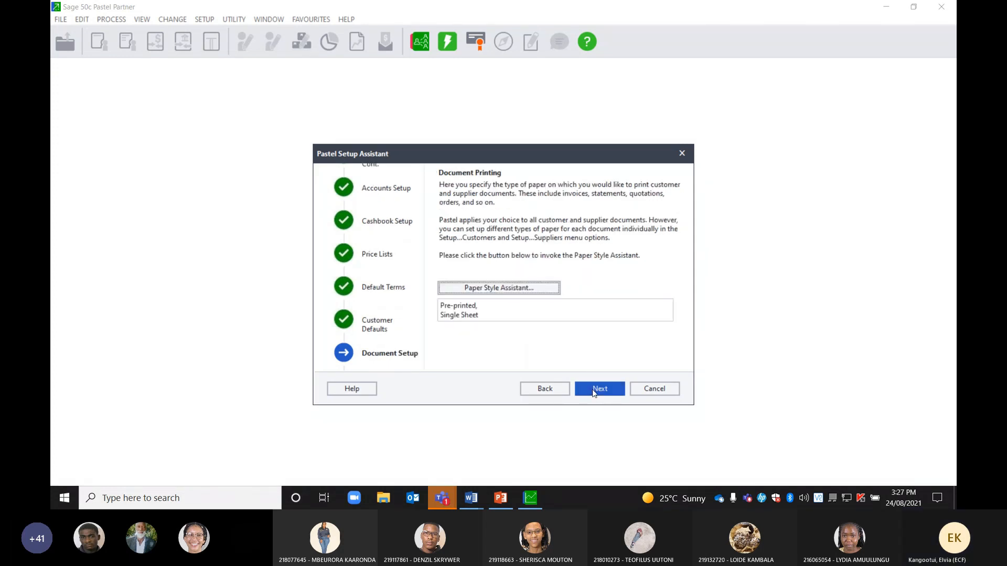
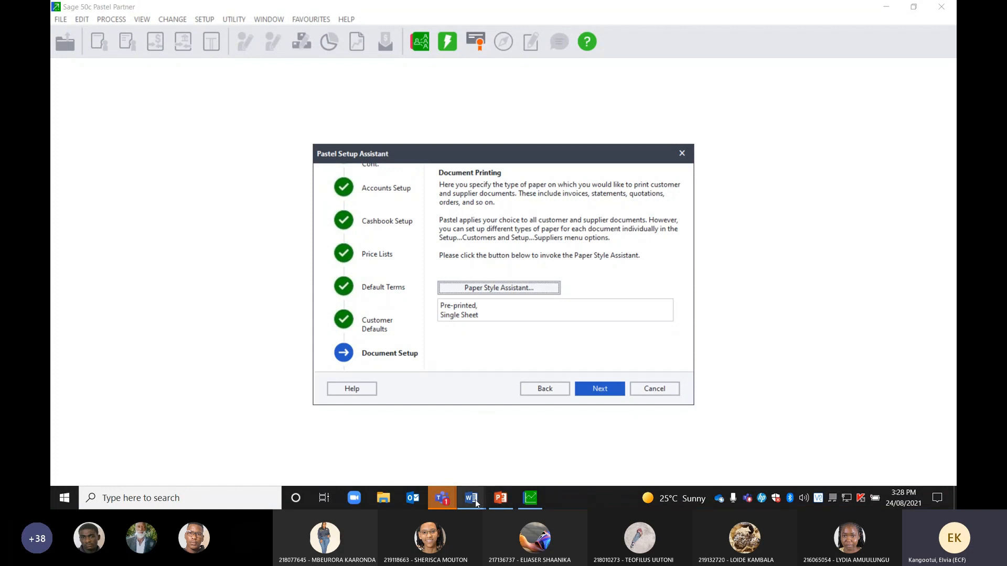
# Consult the company information document, then keep Plain paper style and advance to Paper Type
pyautogui.moveTo(473, 500)
pyautogui.click(475, 467)
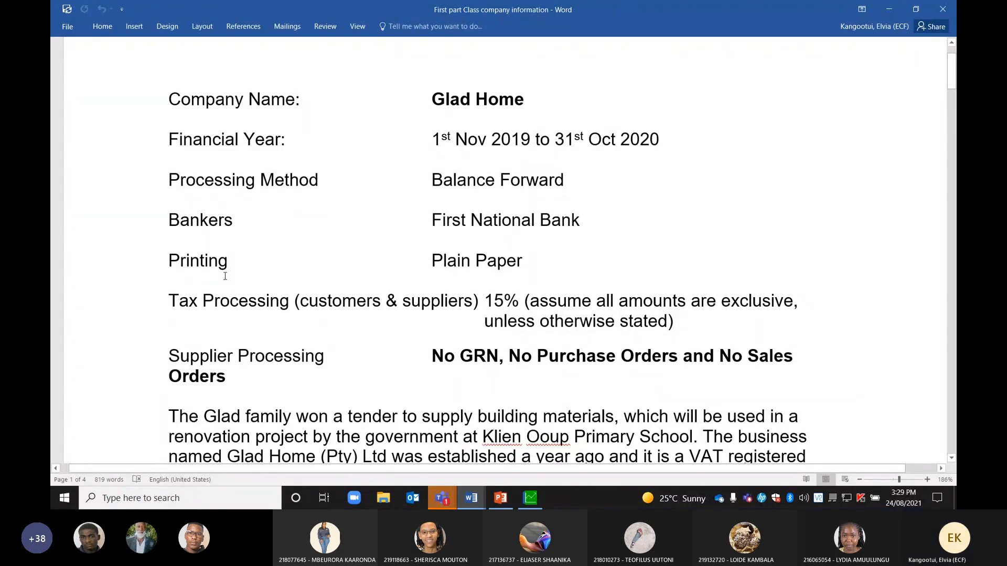
pyautogui.click(531, 503)
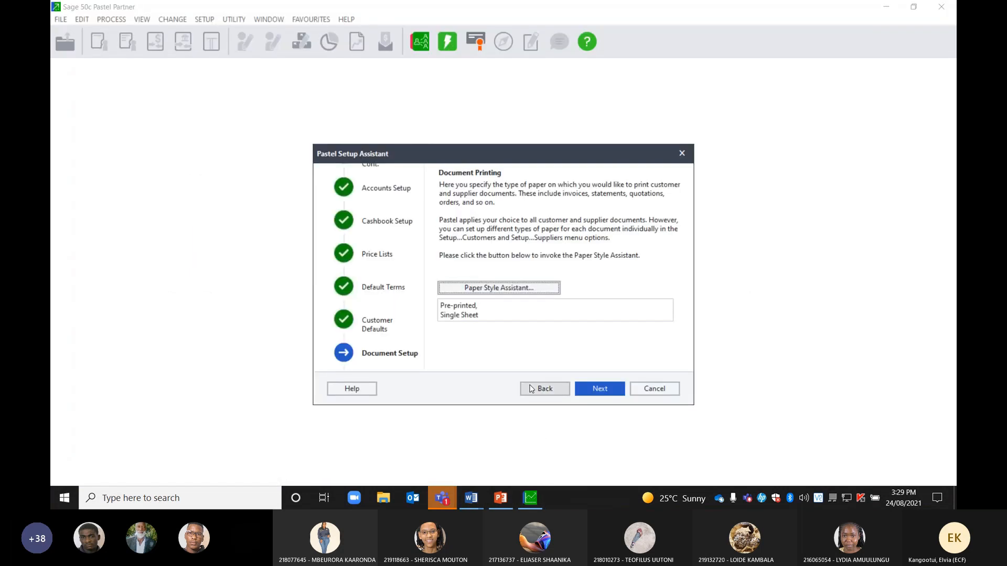
pyautogui.click(483, 288)
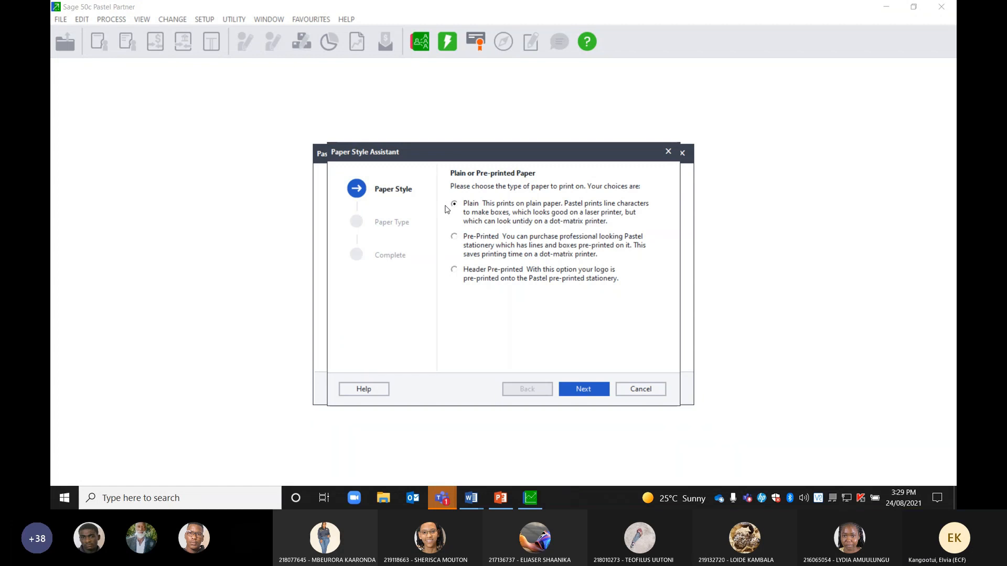
pyautogui.click(579, 393)
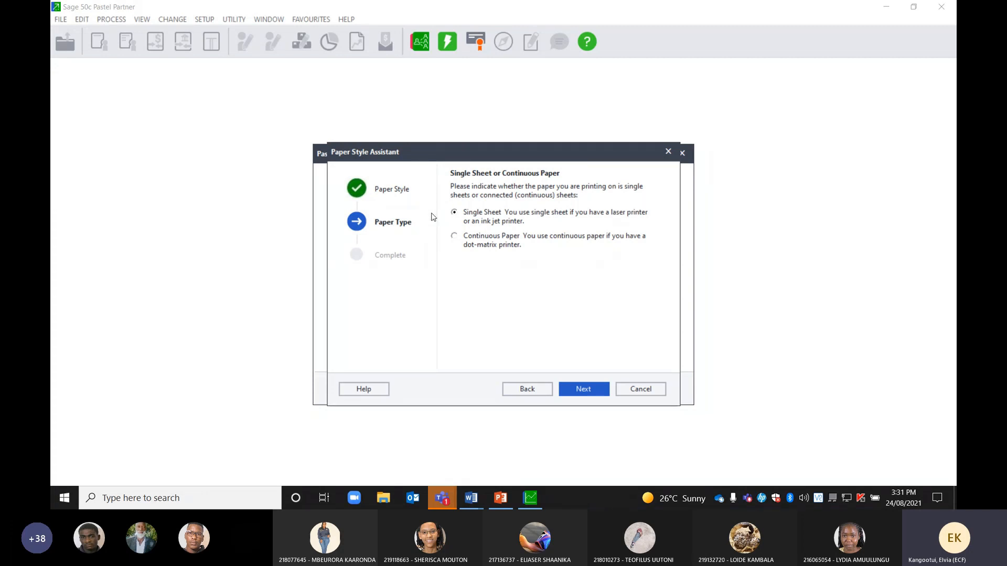
# Confirm Single Sheet so document paper is set to Plain, Single Sheet
pyautogui.click(579, 393)
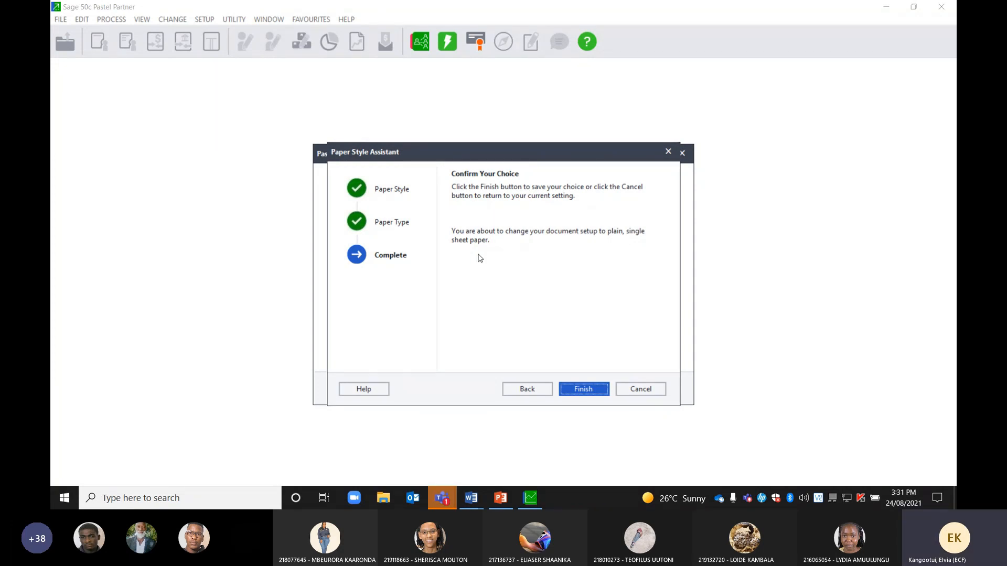
pyautogui.click(577, 390)
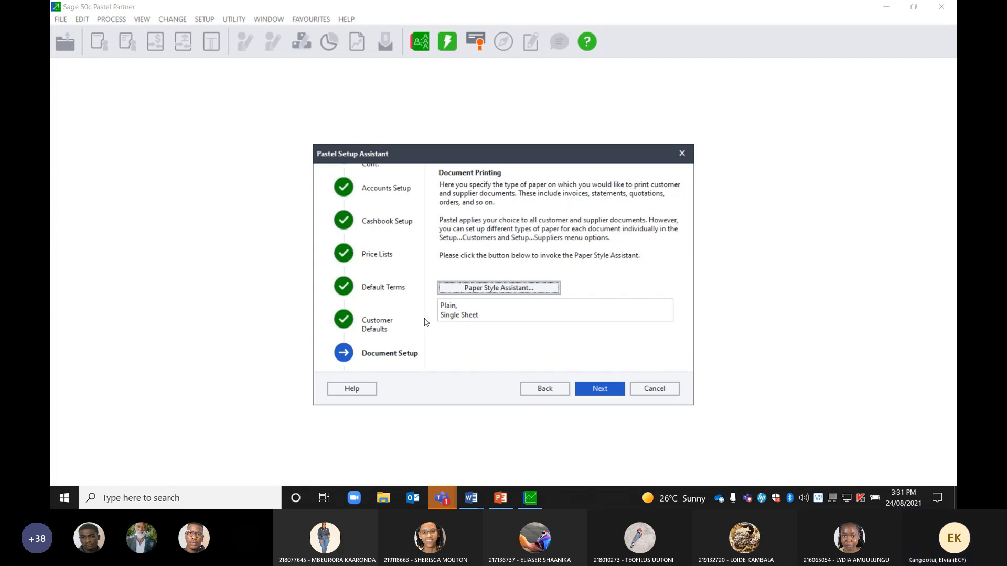
# Advance from Document Printing to the Create Company confirmation page
pyautogui.click(598, 393)
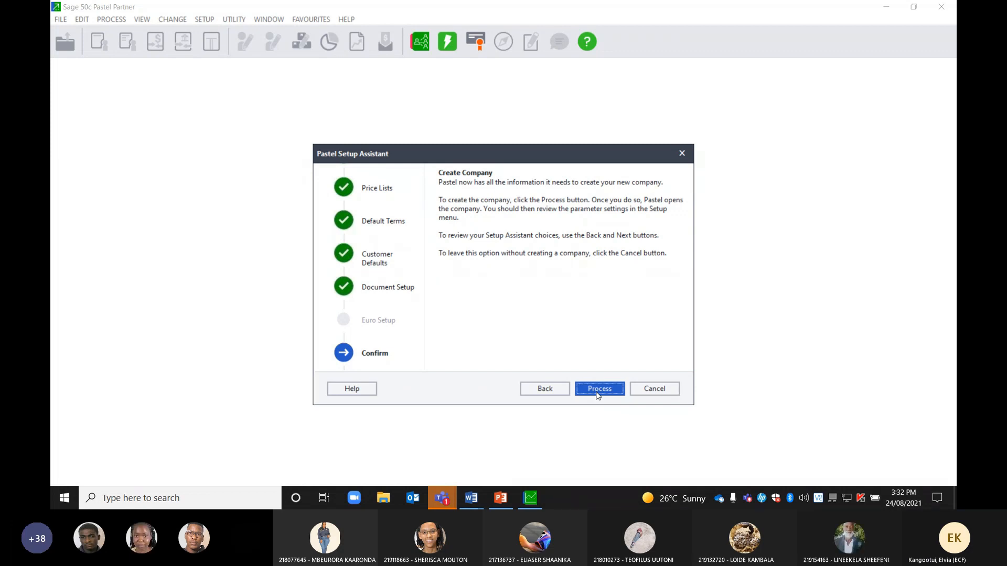
# Step back through the setup pages to review periods and the 03-Retail chart of accounts
pyautogui.click(536, 393)
pyautogui.click(536, 393)
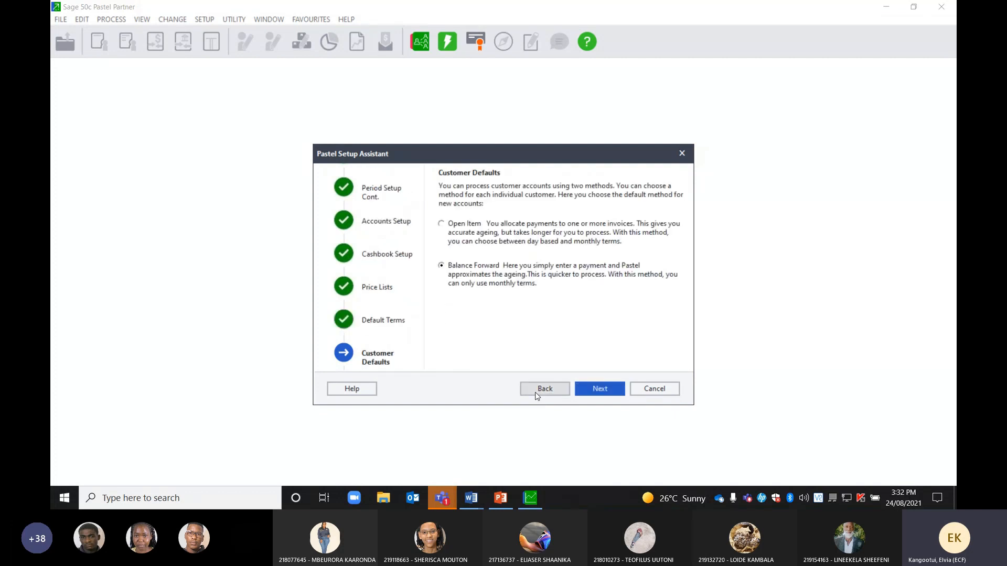
pyautogui.click(536, 393)
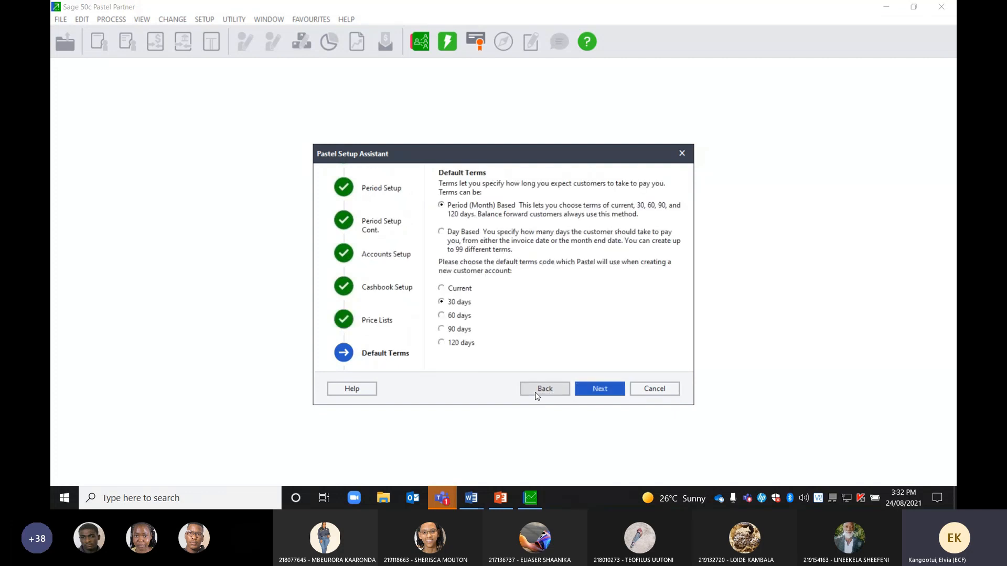
pyautogui.click(535, 393)
pyautogui.click(536, 393)
pyautogui.click(536, 393)
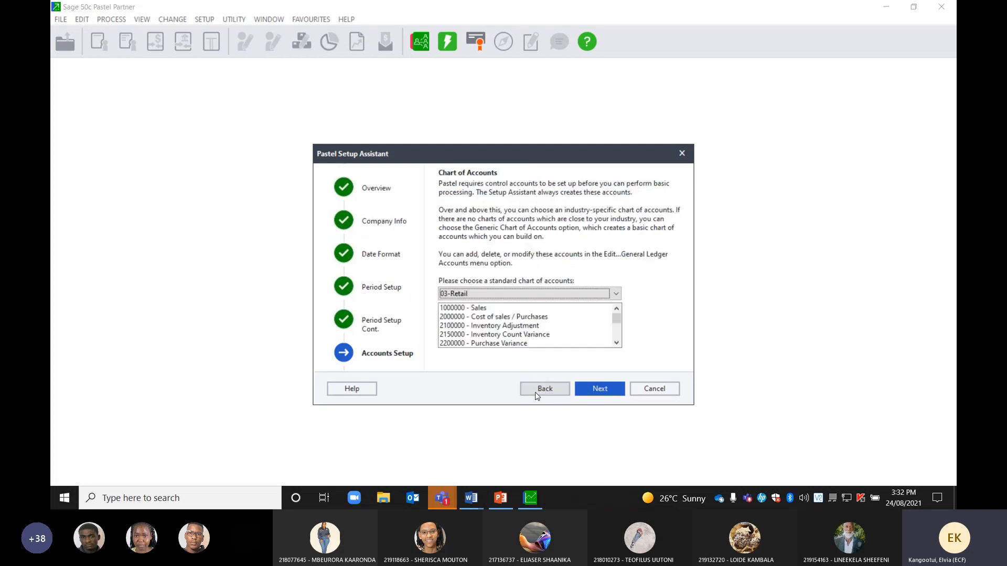
pyautogui.click(535, 393)
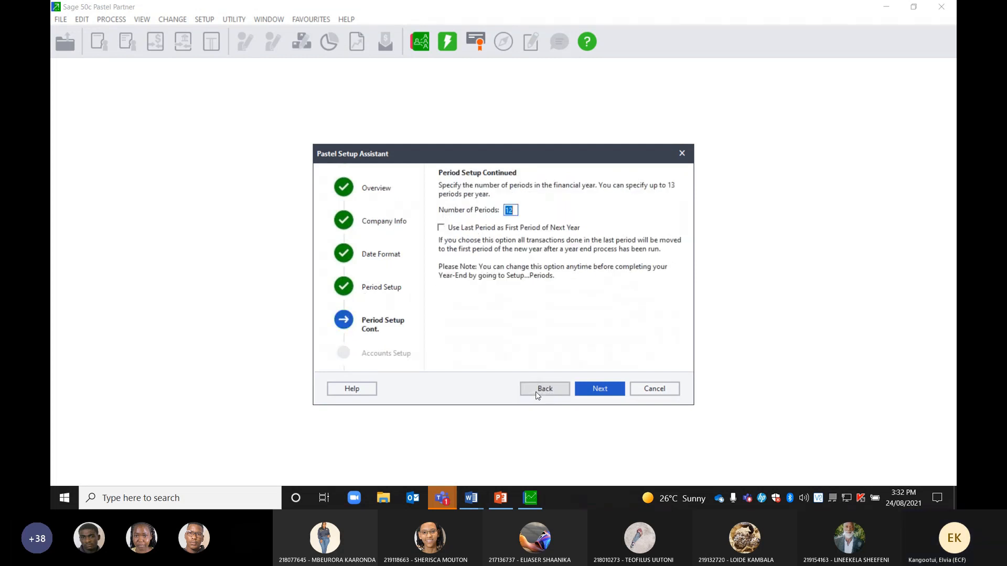
pyautogui.click(593, 393)
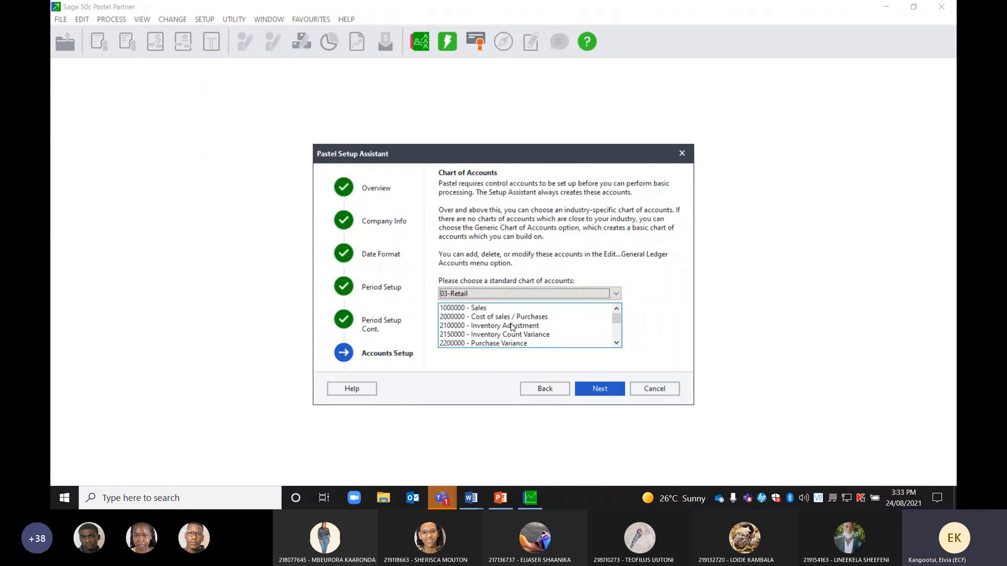
pyautogui.click(596, 388)
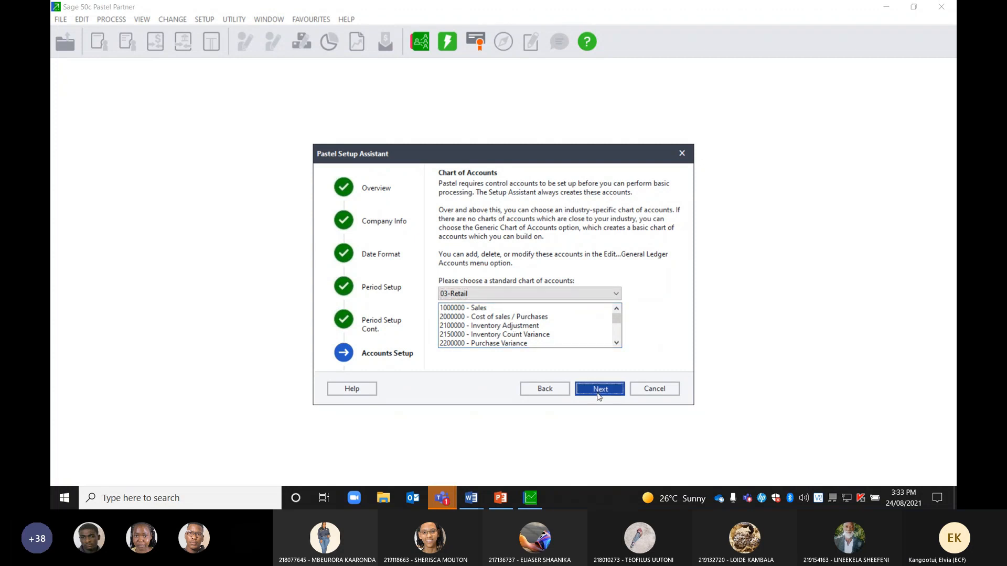
# Move past Cashbook Setup and Price Lists to the Default Terms page
pyautogui.click(600, 394)
pyautogui.click(600, 394)
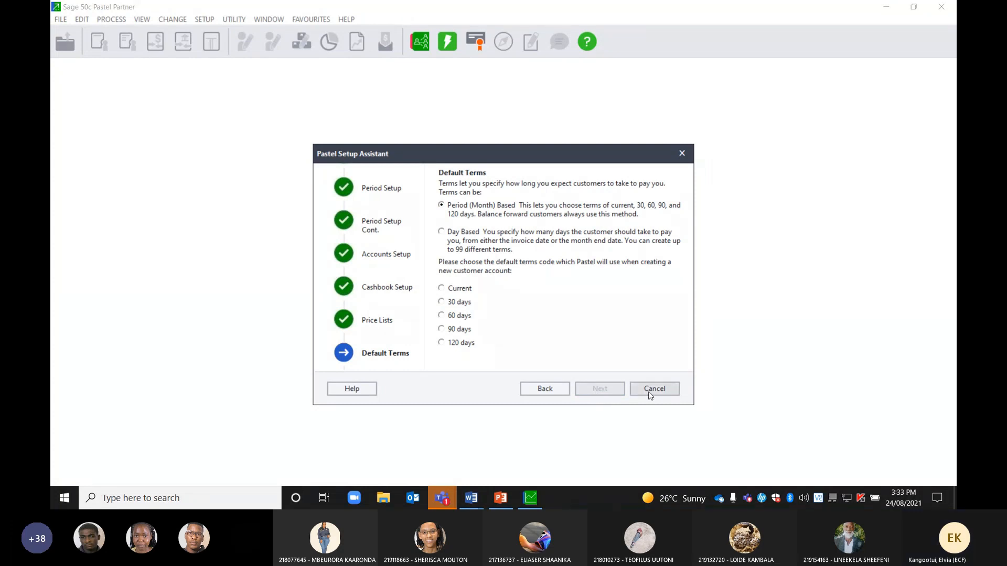
pyautogui.click(554, 392)
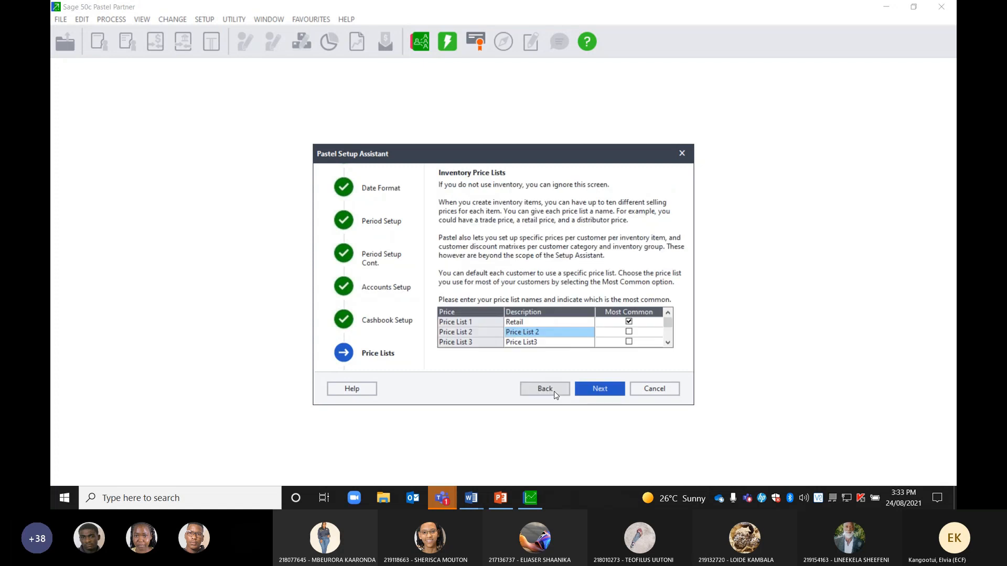
pyautogui.click(604, 396)
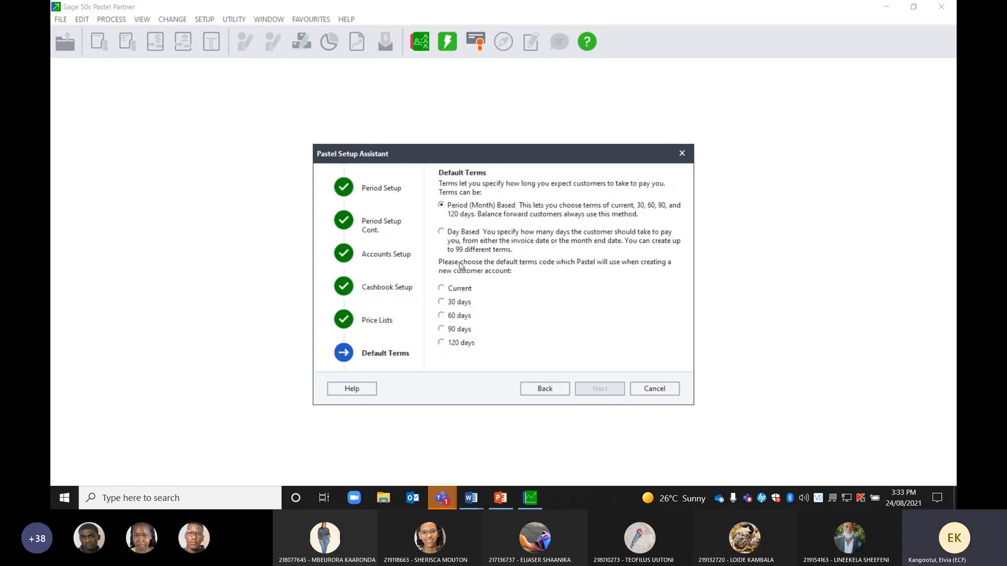
# Choose 30-day default terms and Balance Forward for new customers, reaching Document Printing
pyautogui.click(441, 303)
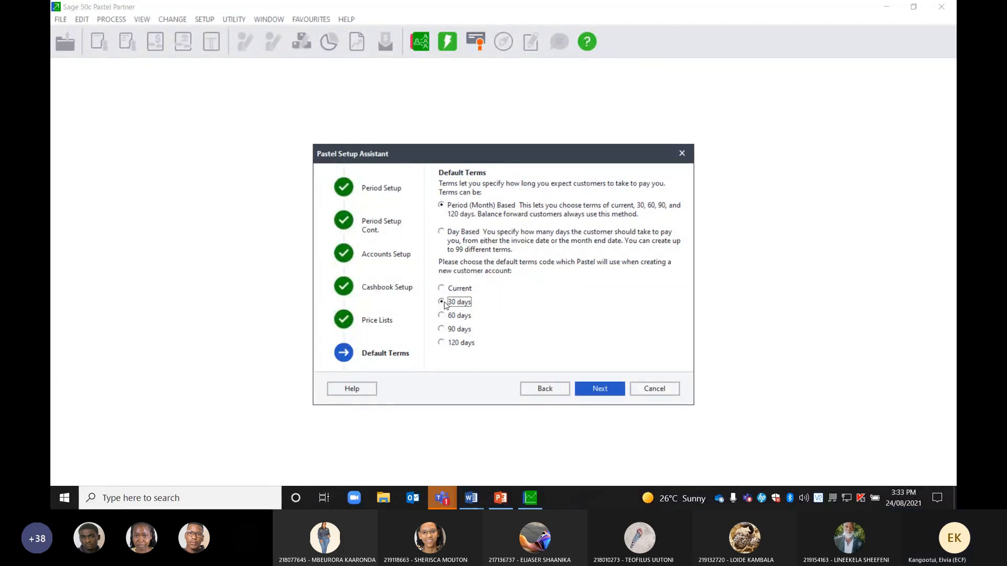
pyautogui.click(584, 390)
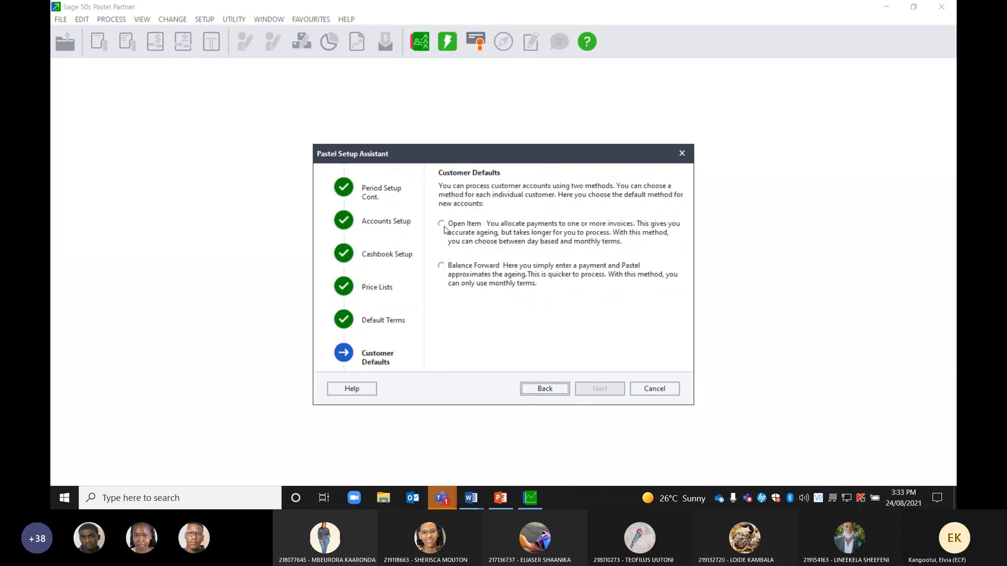
pyautogui.click(441, 267)
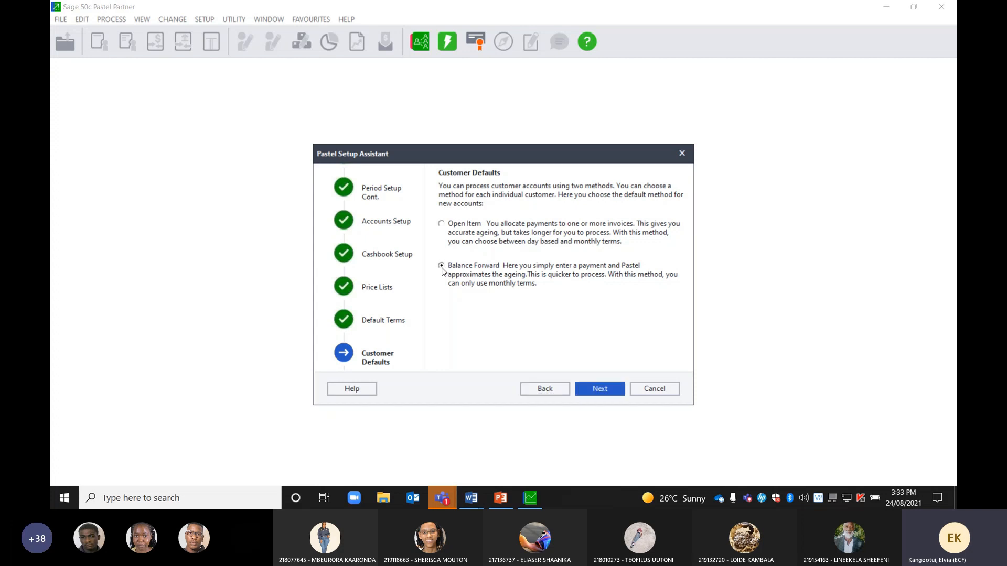
pyautogui.click(598, 390)
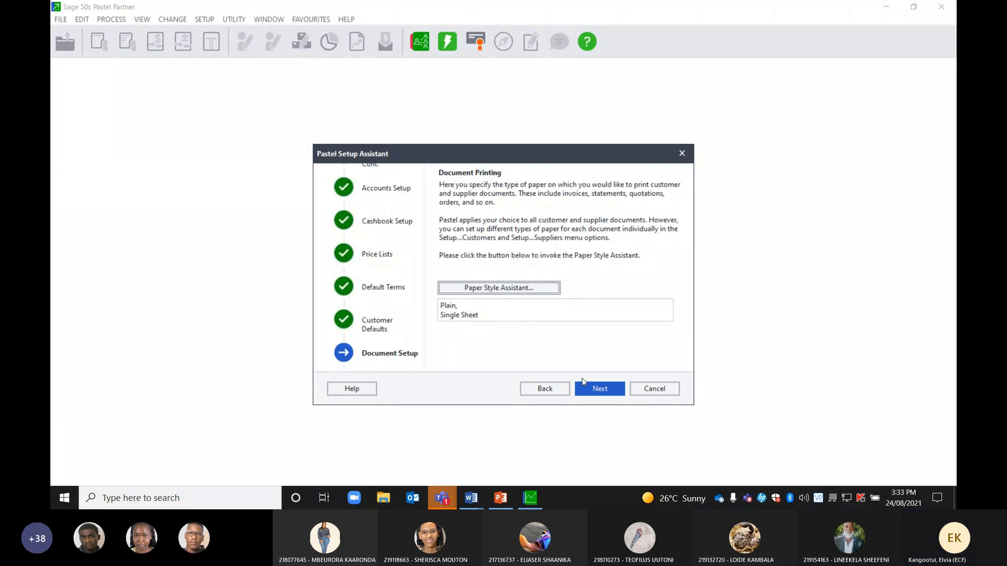
# Create the new company from the Confirm page and finish the setup assistant
pyautogui.click(596, 391)
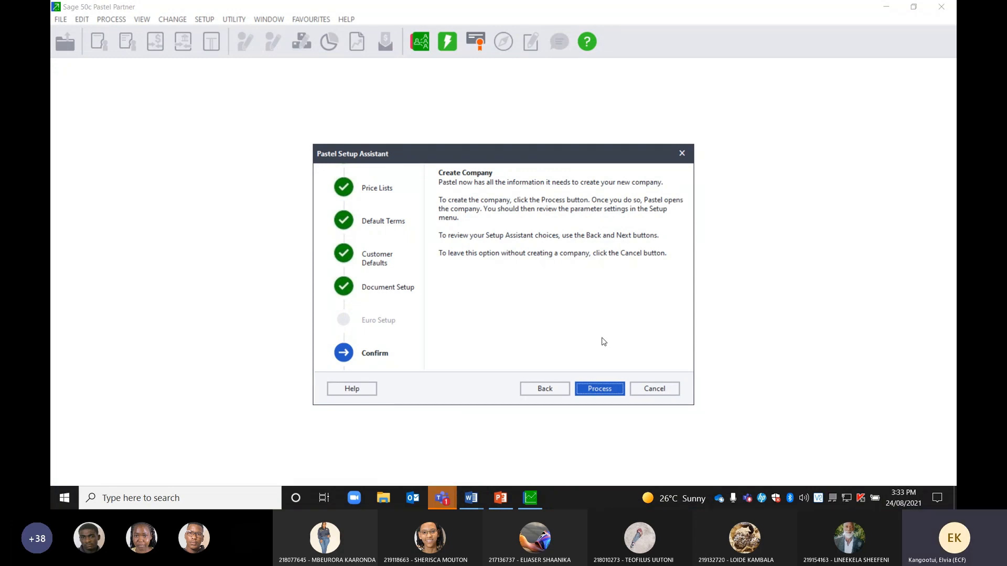
pyautogui.click(598, 391)
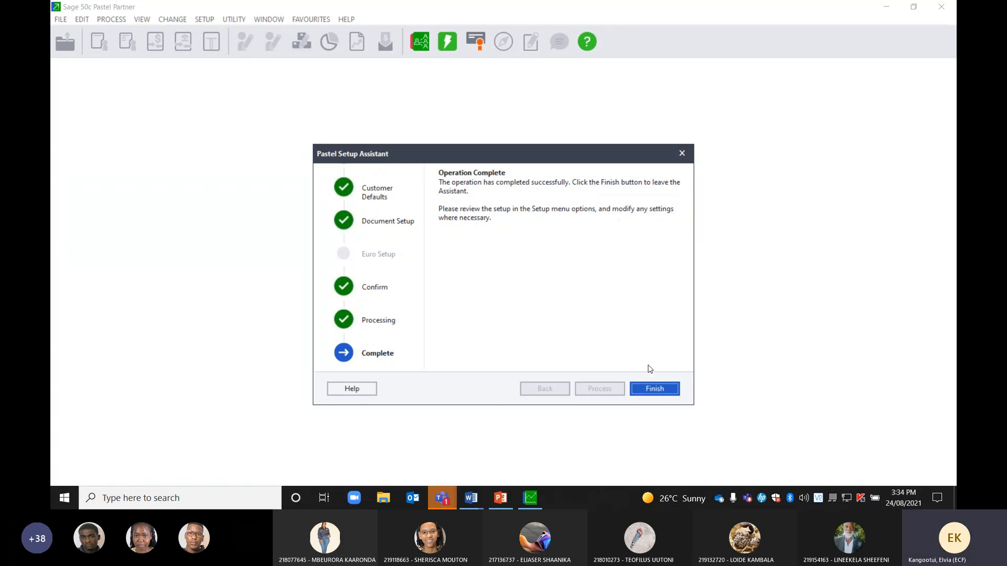
pyautogui.click(653, 389)
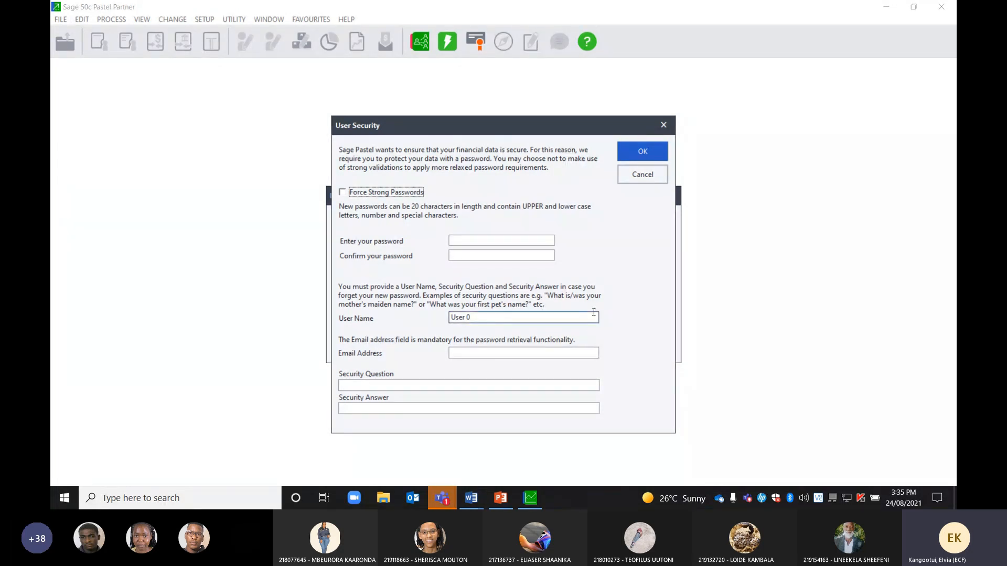
# Enter a five-character user password and retype it in the confirmation field
pyautogui.click(462, 242)
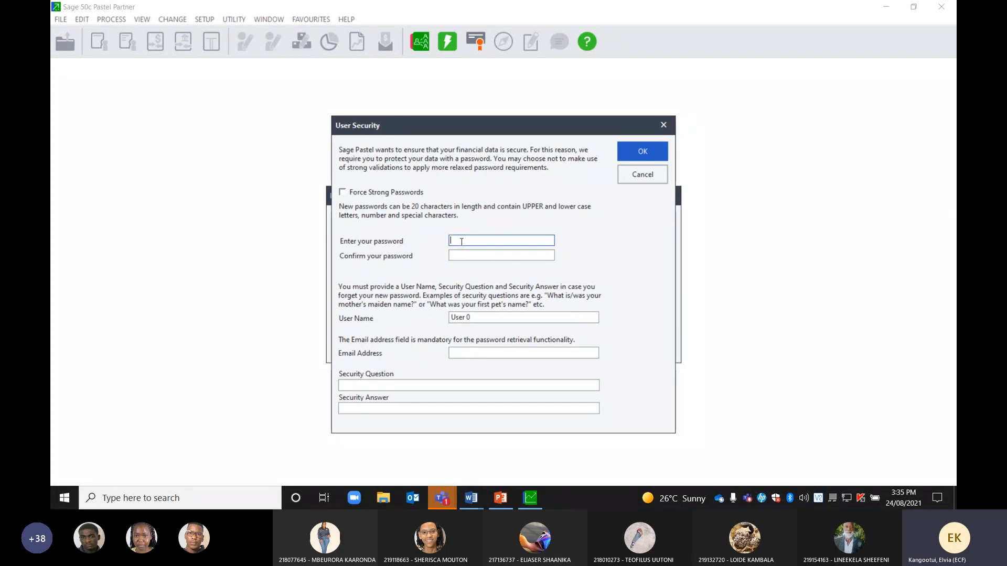
pyautogui.write('*****')
pyautogui.click(454, 255)
pyautogui.write('*')
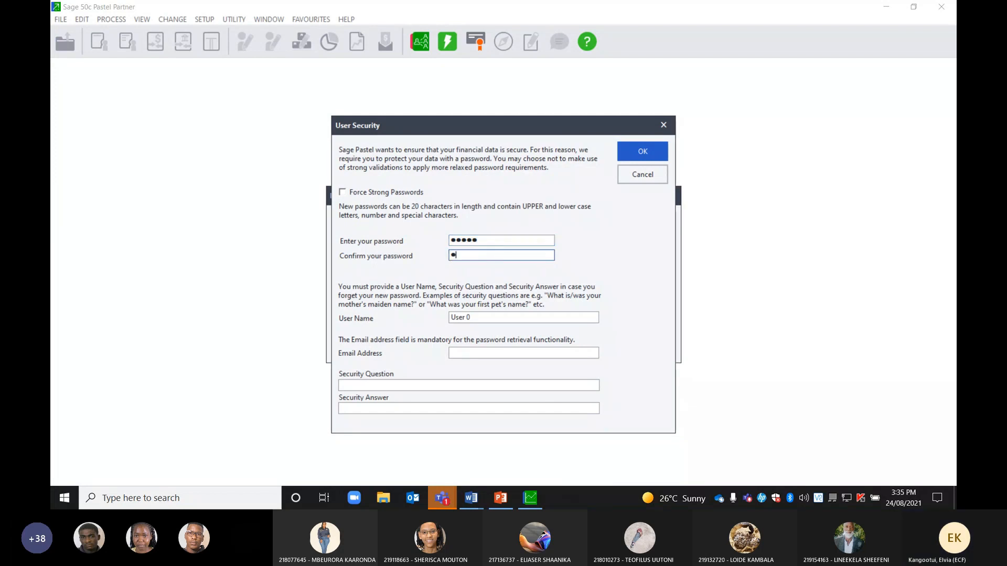
pyautogui.write('****')
# Enter the user's e-mail address in User Security for password retrieval
pyautogui.click(460, 352)
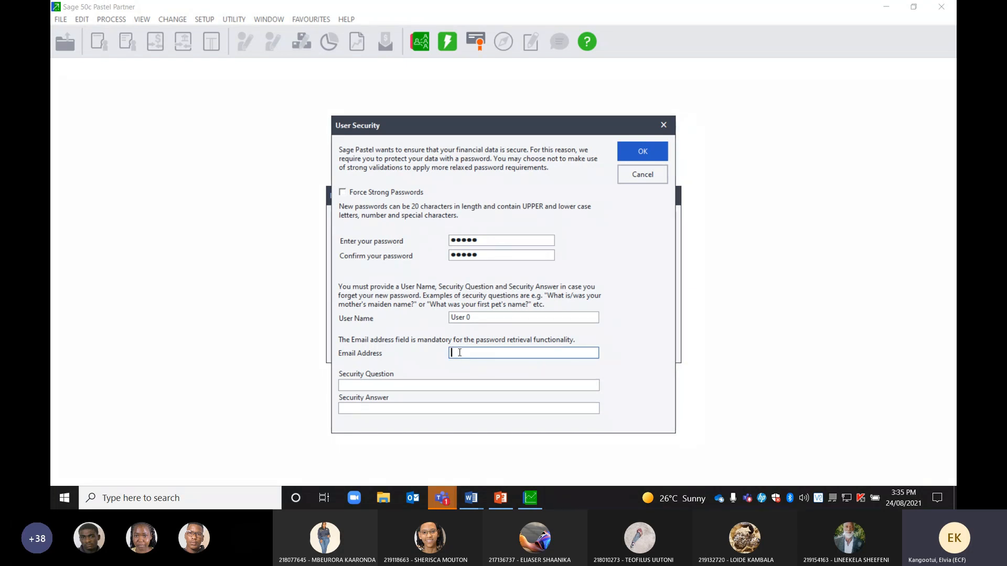
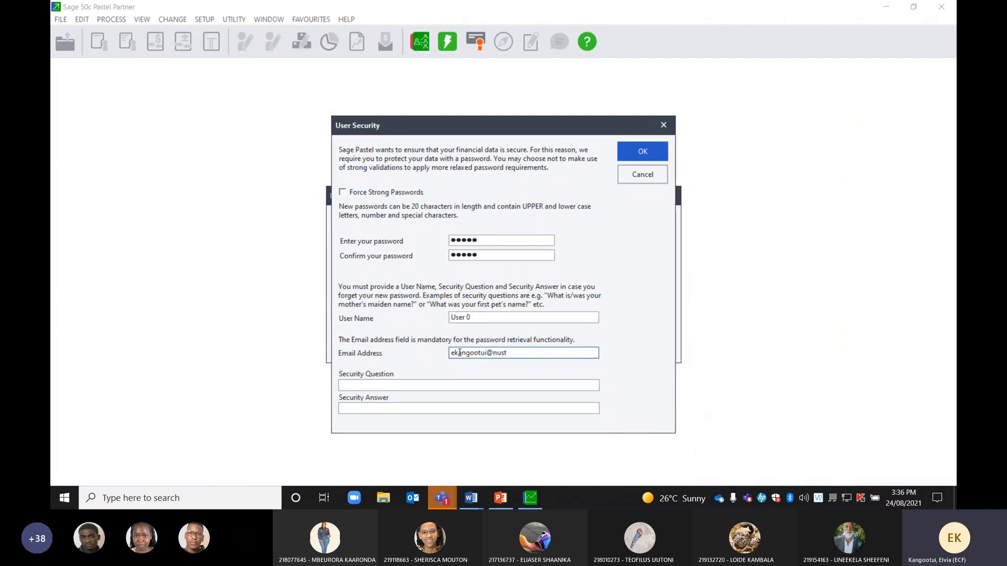
pyautogui.click(377, 386)
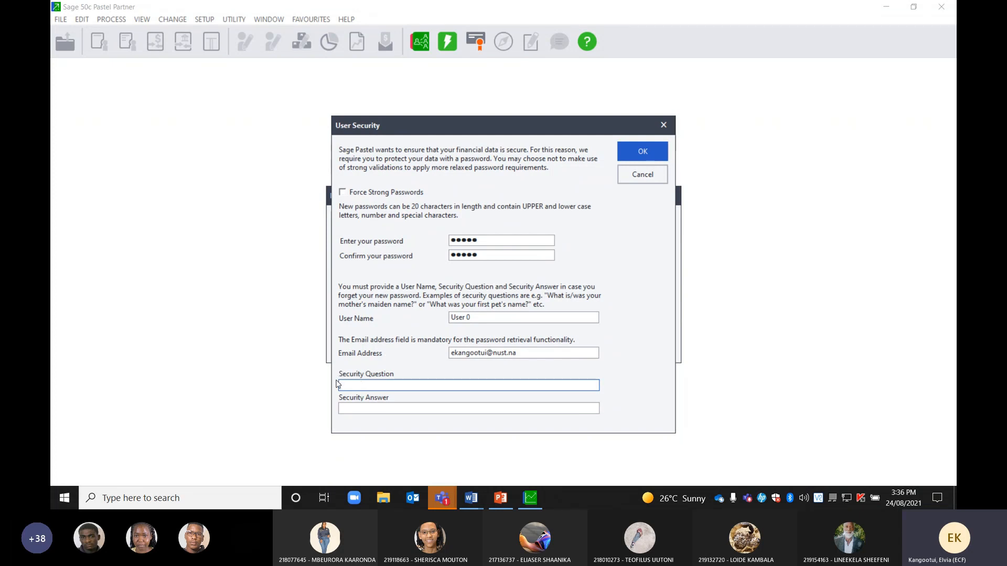
pyautogui.write('Why me')
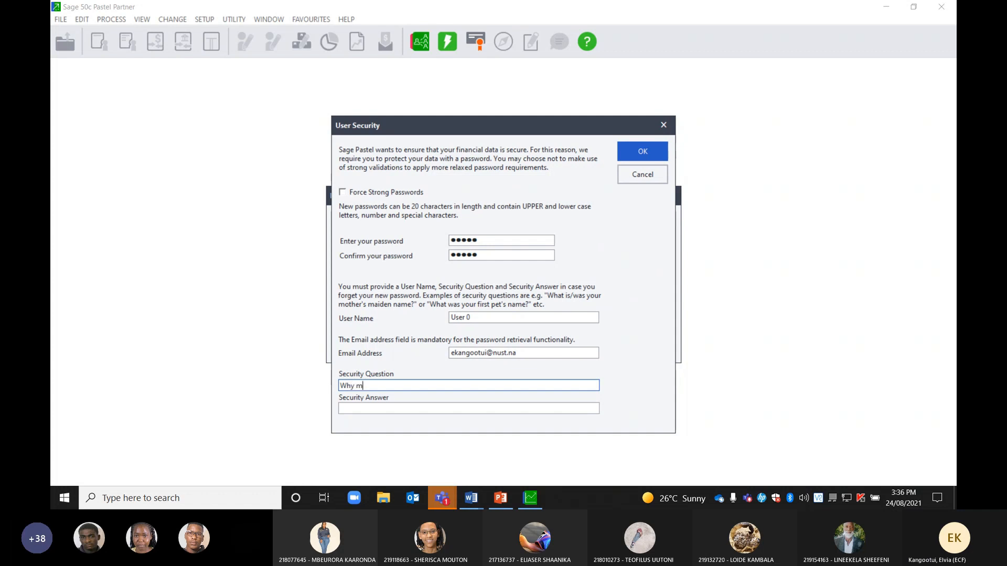
pyautogui.click(350, 409)
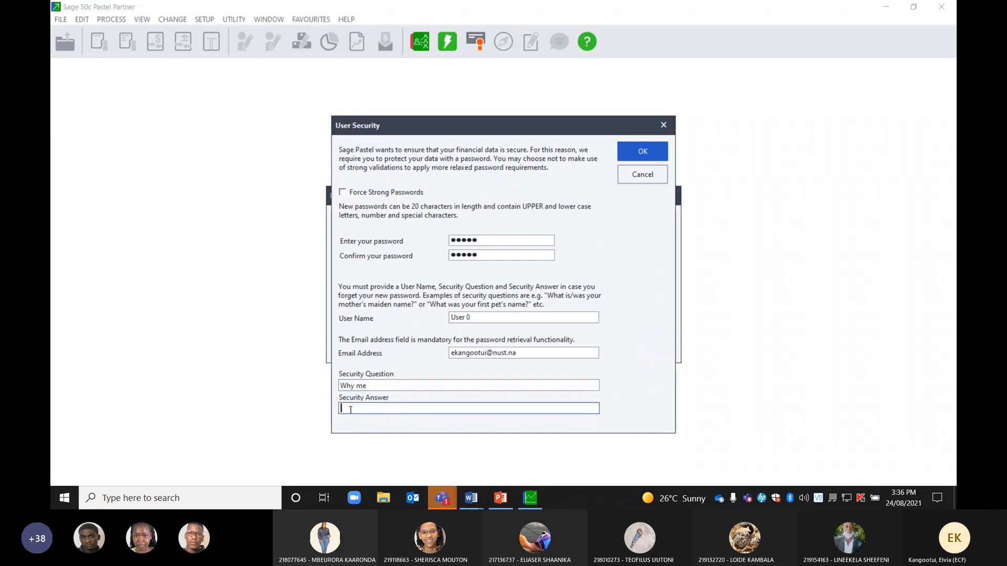
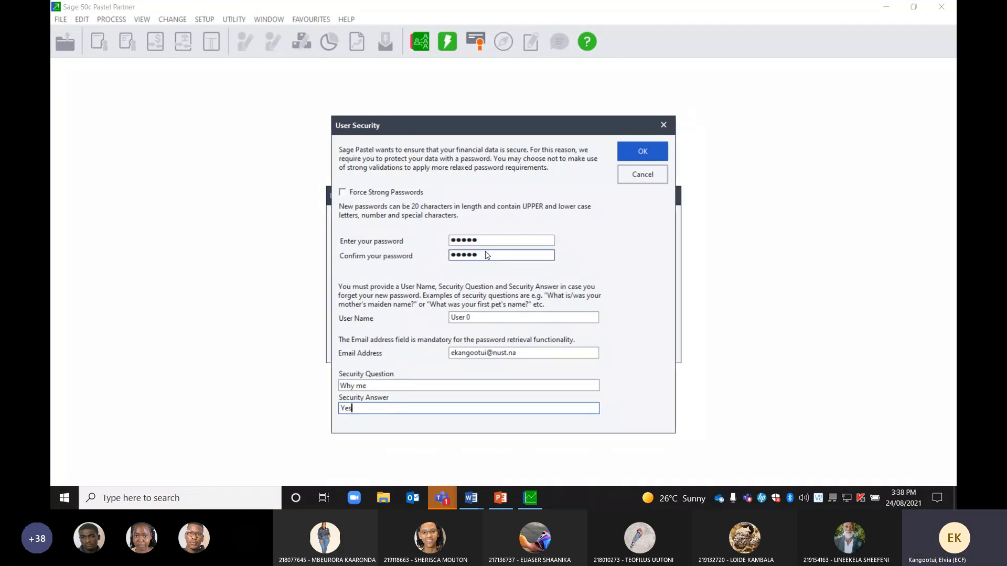
# Accept the User Security details to open GLAD2020, then bring up the open Word documents
pyautogui.click(633, 152)
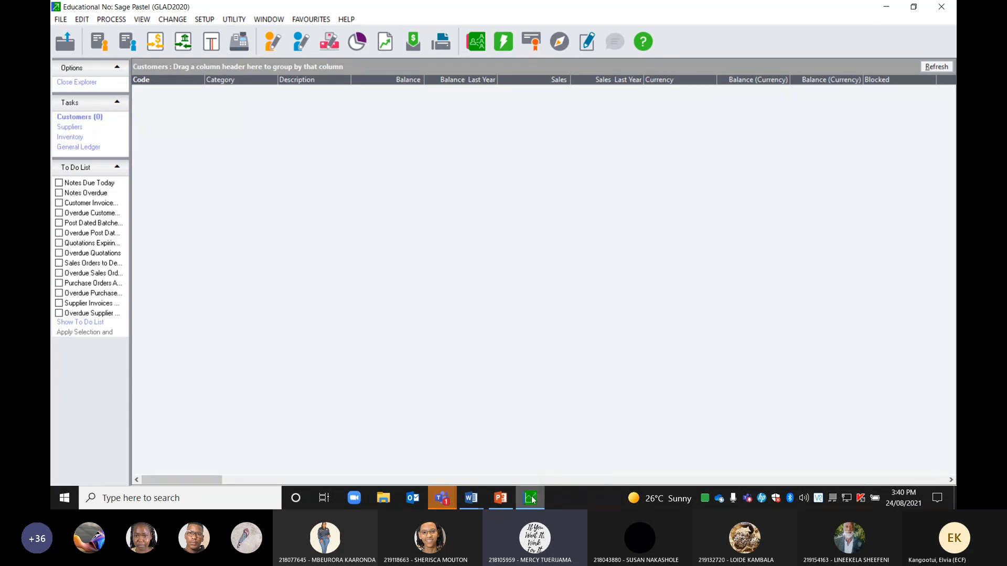
pyautogui.moveTo(530, 501)
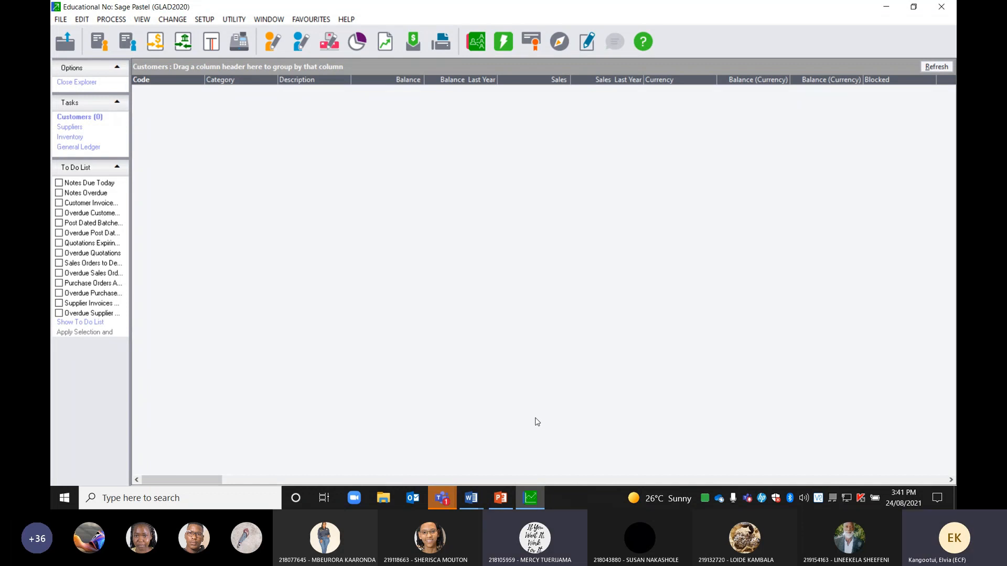
pyautogui.click(471, 497)
pyautogui.click(480, 469)
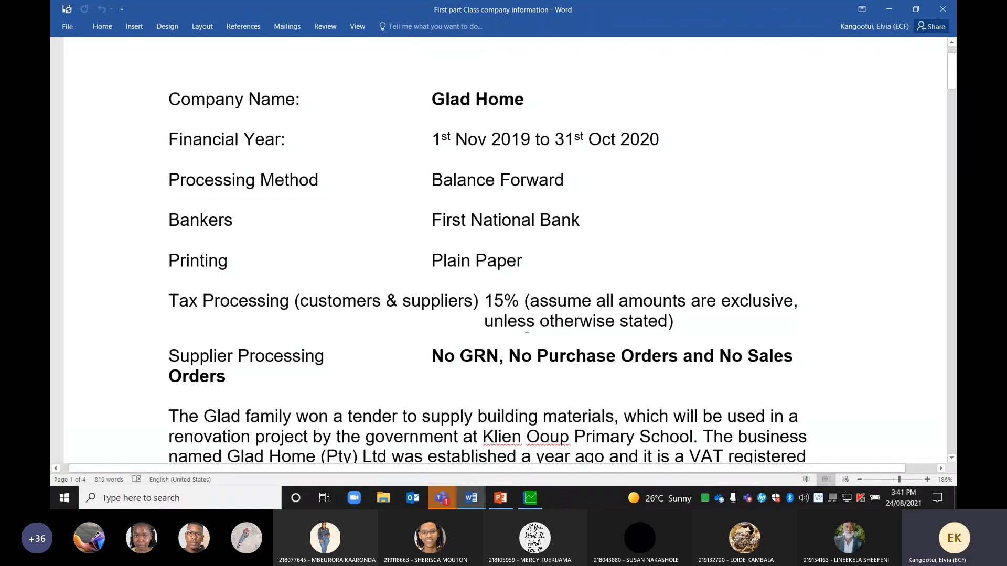
pyautogui.click(531, 507)
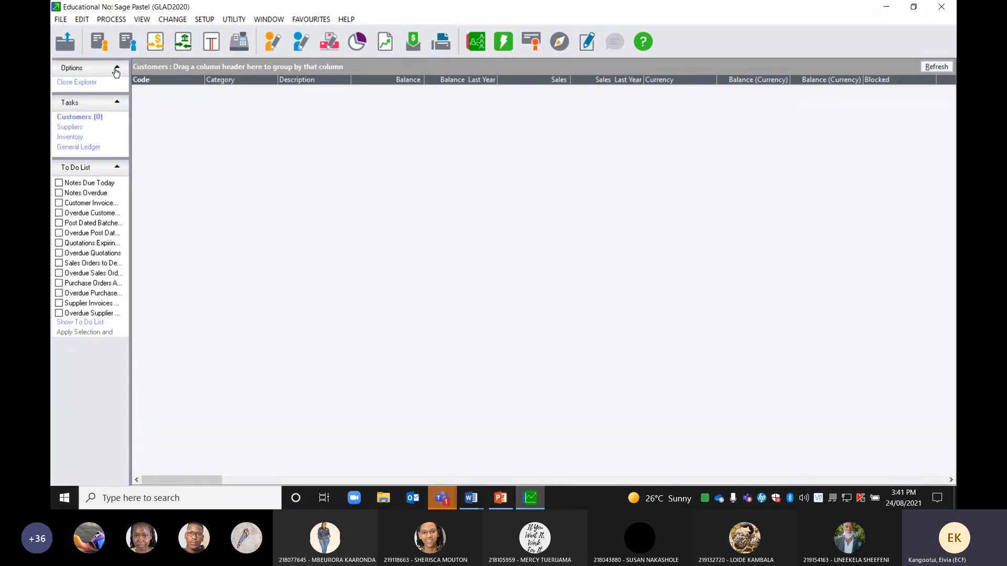
# Choose New from the File menu to start creating a company
pyautogui.click(59, 20)
pyautogui.click(78, 45)
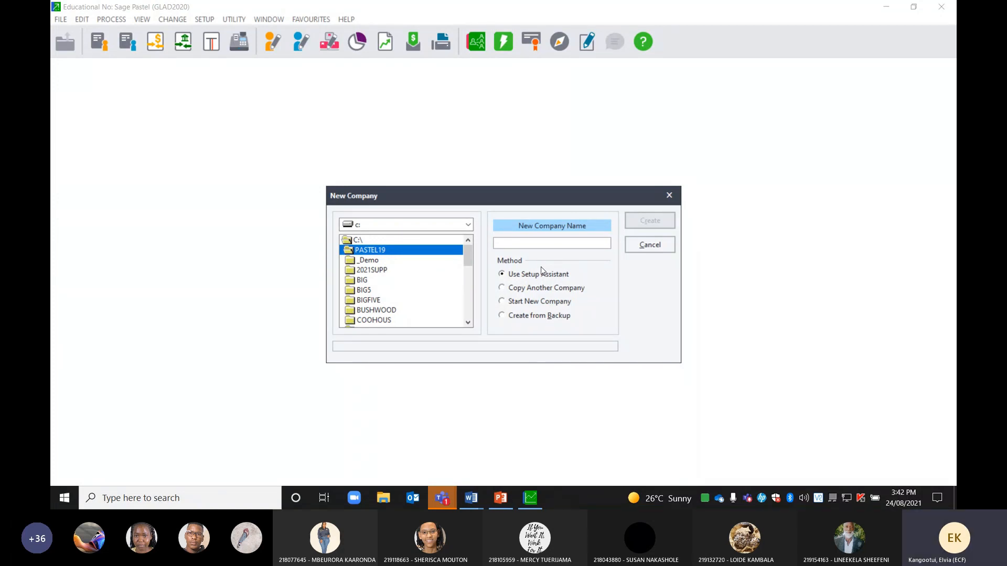
# Cancel the New Company dialog, returning to GLAD2020's empty Customers list
pyautogui.click(648, 247)
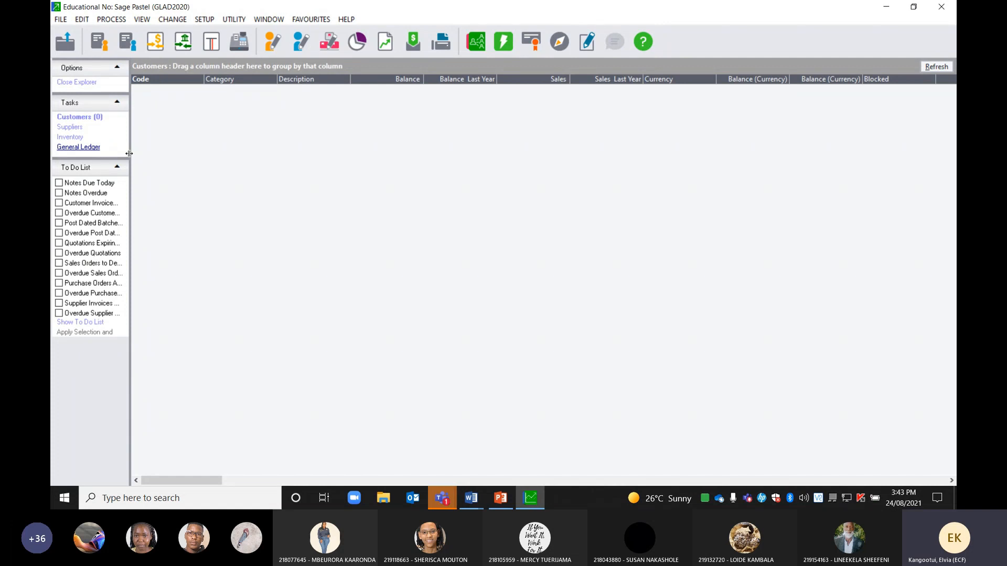
# Bring up the 'Creating a company in Pastel' guide and scroll to page 14's Auto set-up paragraph
pyautogui.click(471, 498)
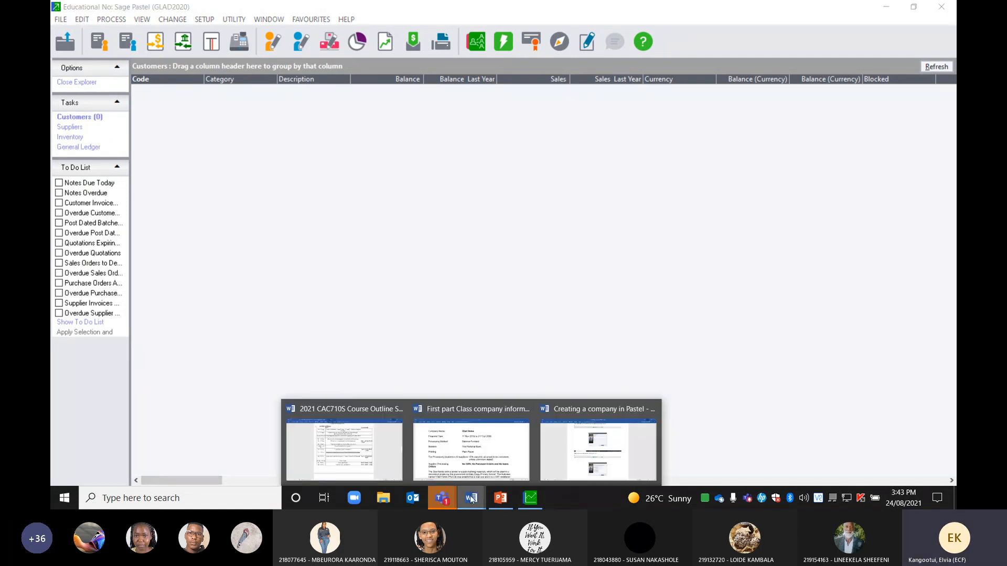
pyautogui.click(569, 455)
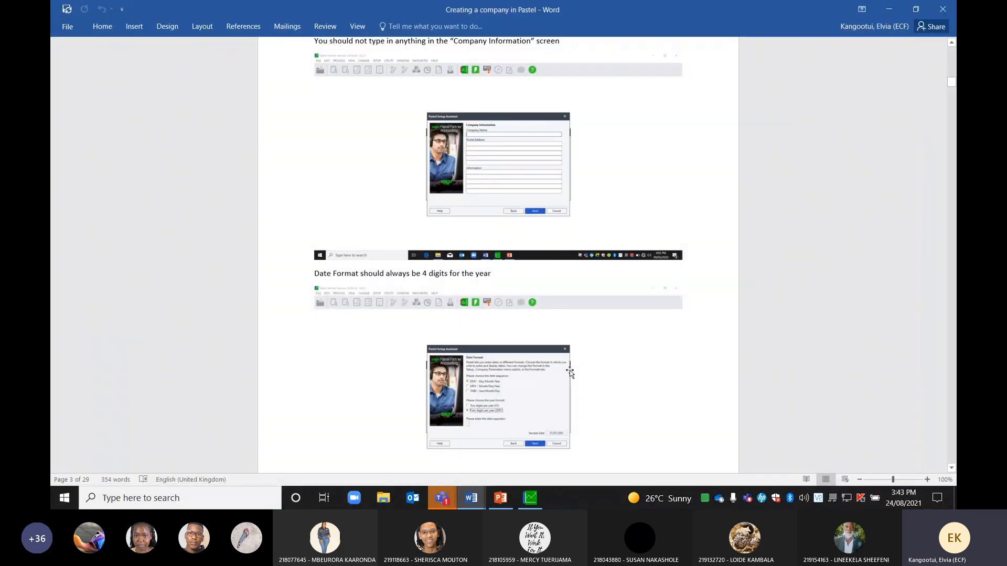
pyautogui.scroll(-10, 600, 371)
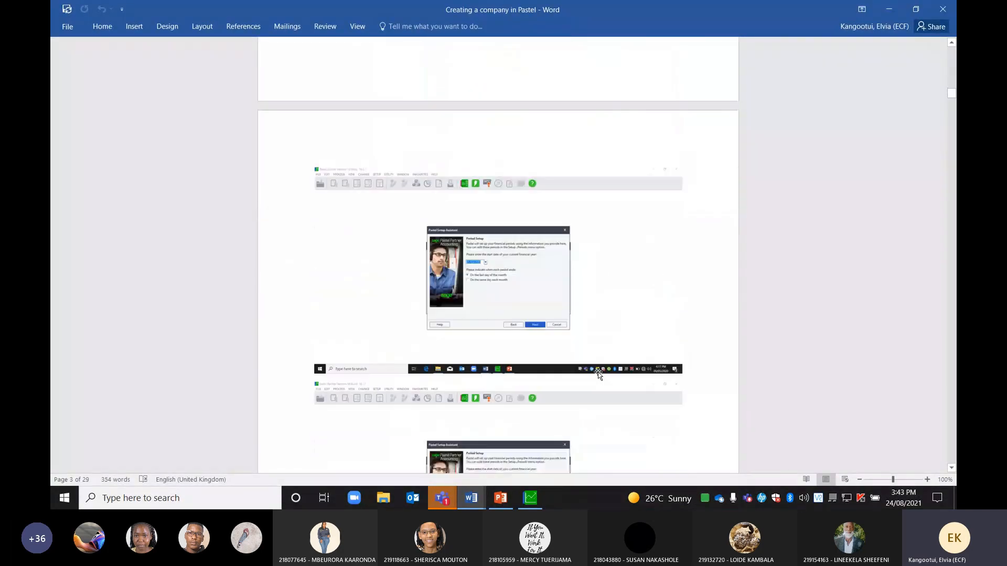
pyautogui.scroll(-5, 601, 375)
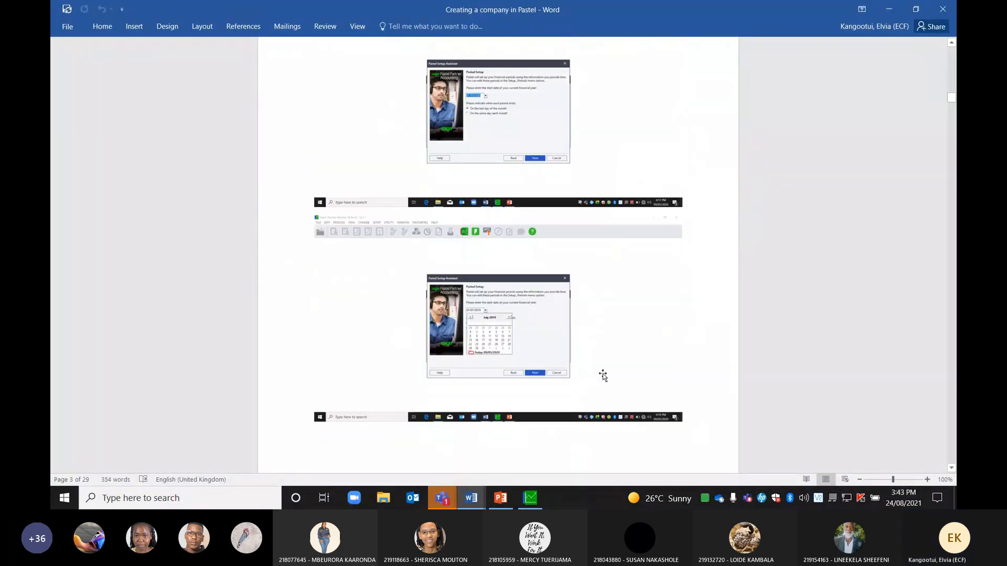
pyautogui.scroll(-15, 603, 375)
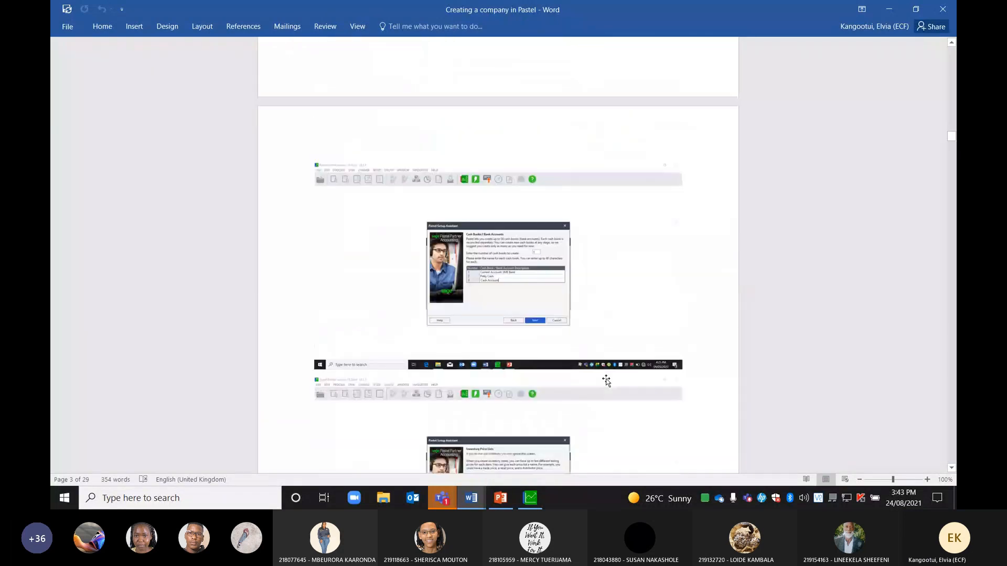
pyautogui.scroll(-20, 606, 381)
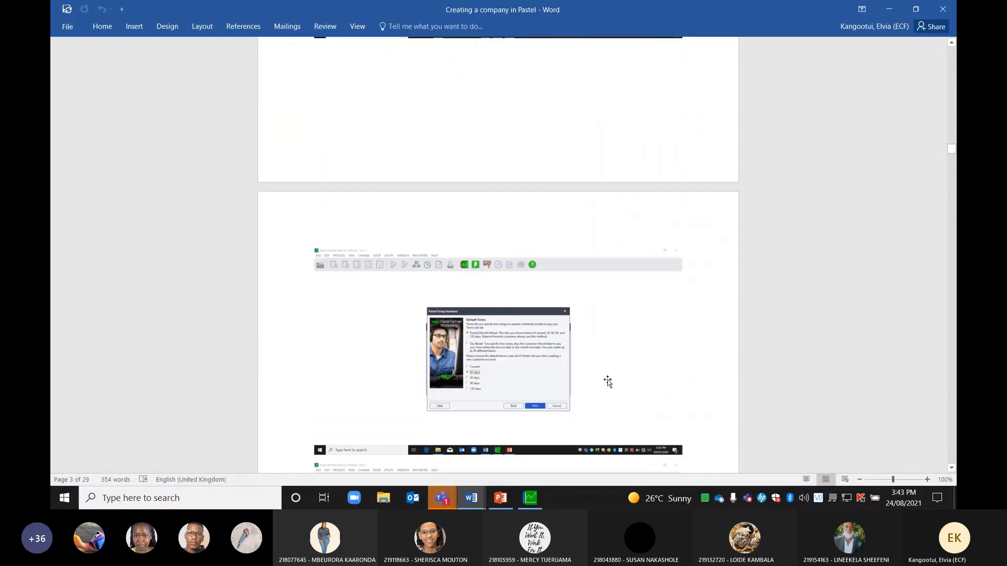
pyautogui.scroll(-20, 607, 382)
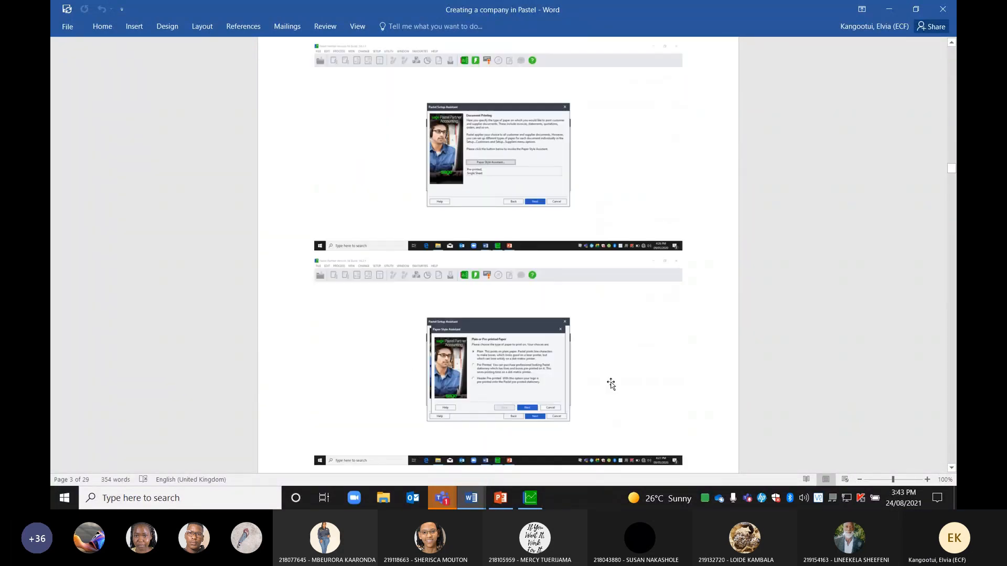
pyautogui.scroll(-20, 610, 384)
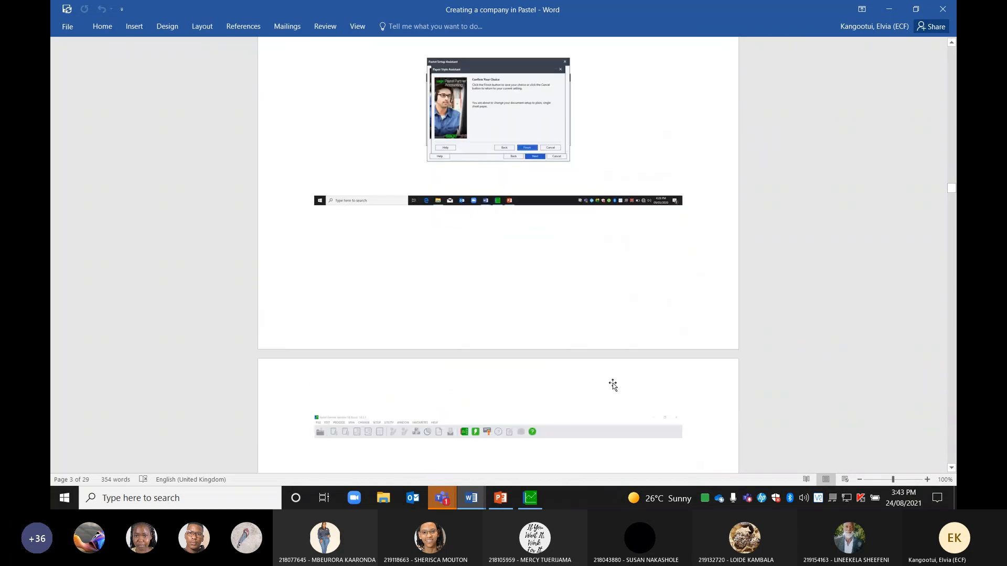
pyautogui.scroll(-12, 612, 386)
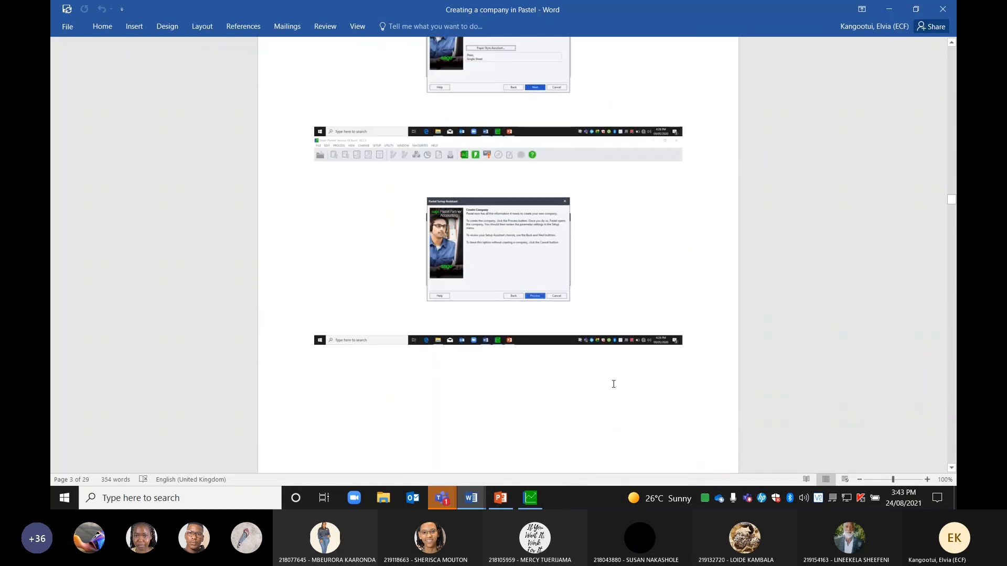
pyautogui.scroll(-20, 613, 384)
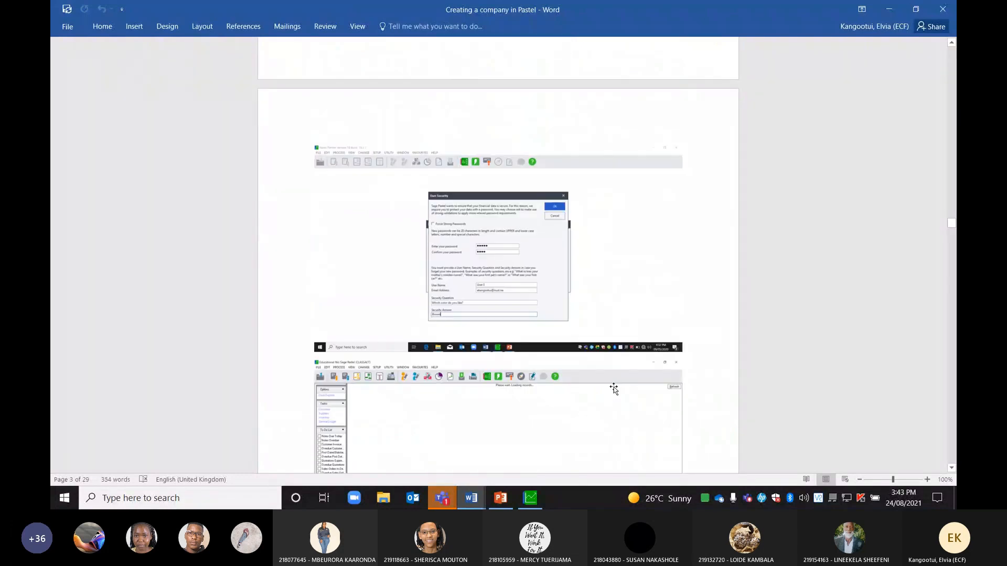
pyautogui.scroll(-5, 614, 388)
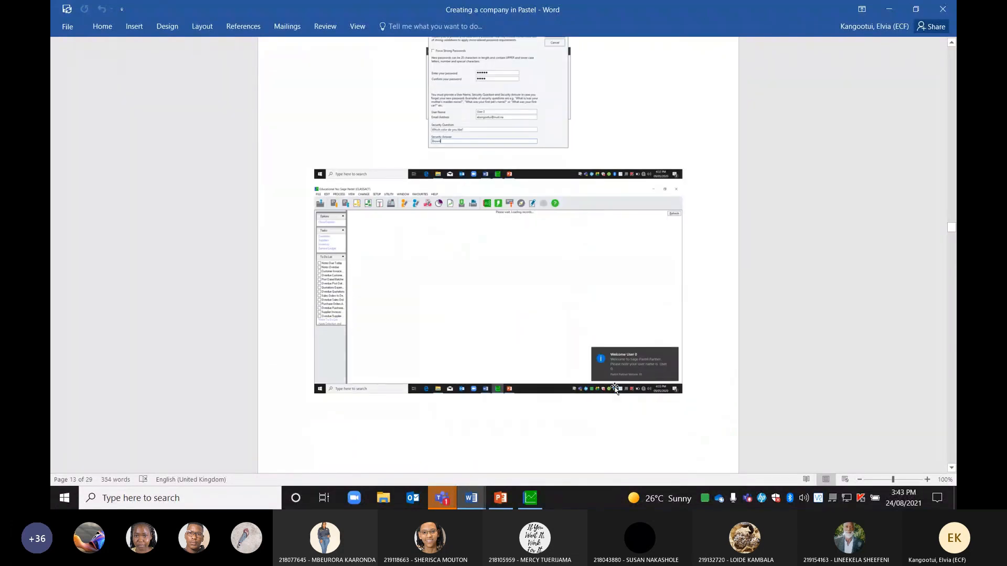
pyautogui.scroll(-10, 551, 375)
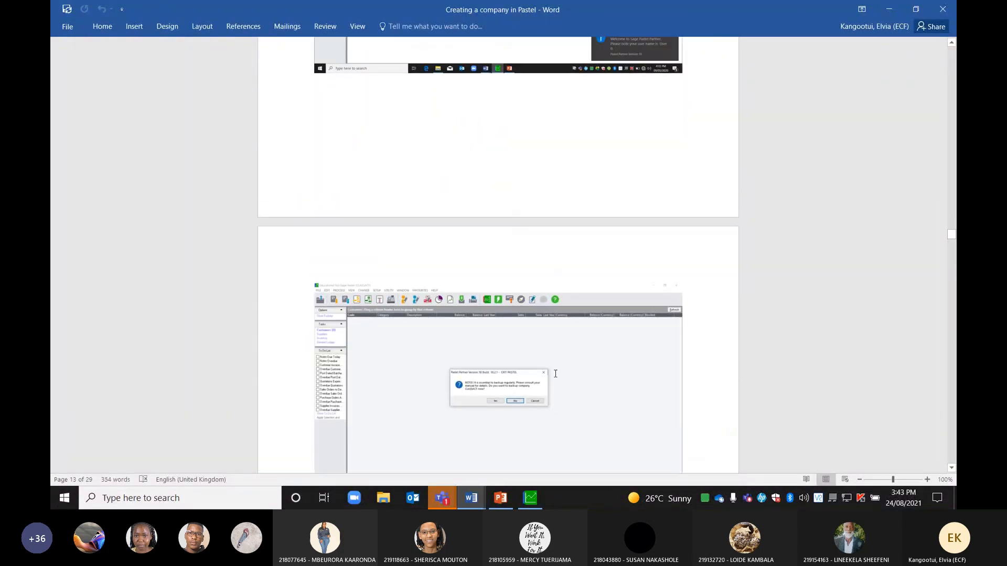
pyautogui.scroll(8, 557, 376)
pyautogui.scroll(2, 557, 376)
pyautogui.scroll(-5, 472, 308)
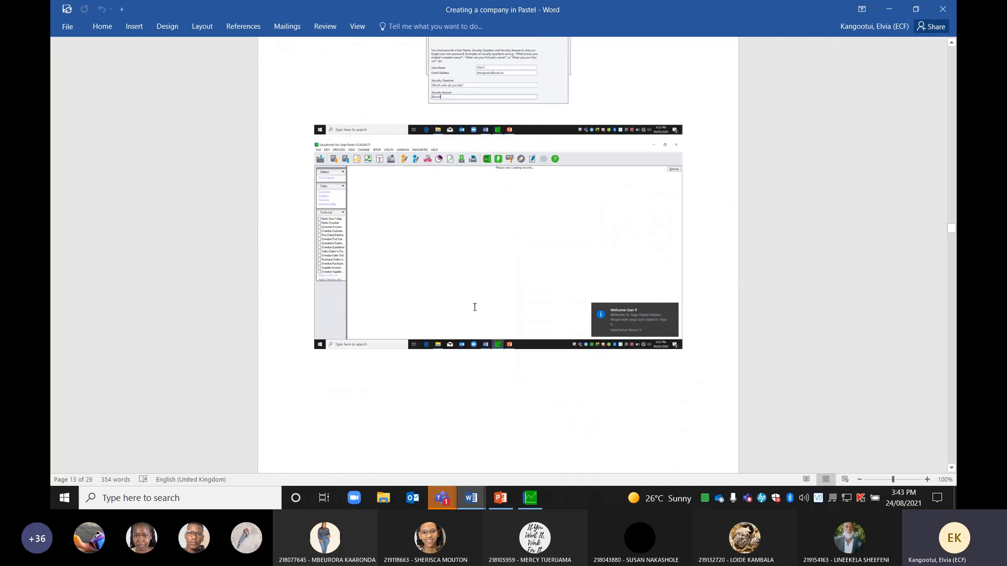
pyautogui.scroll(-8, 498, 346)
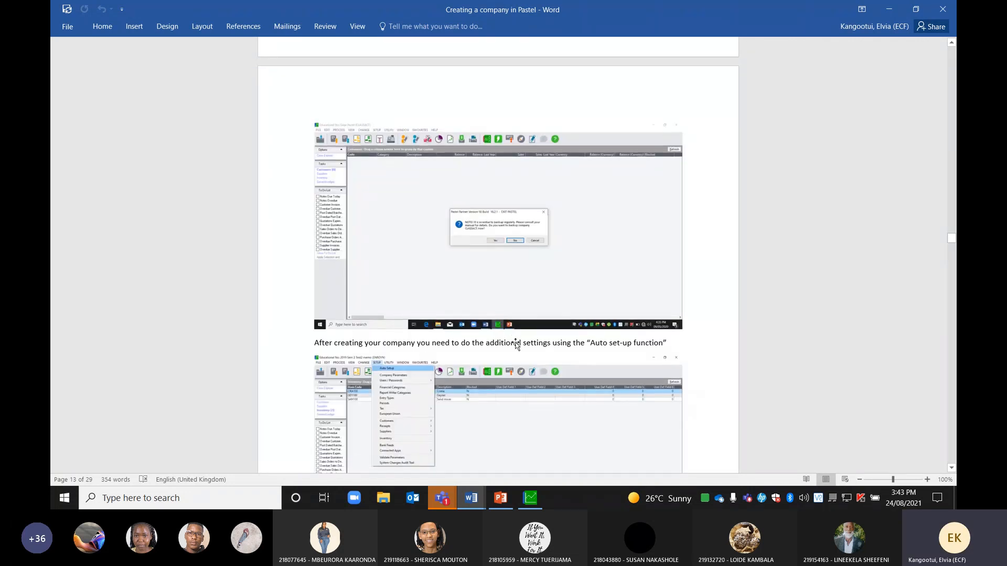
pyautogui.scroll(-1, 515, 344)
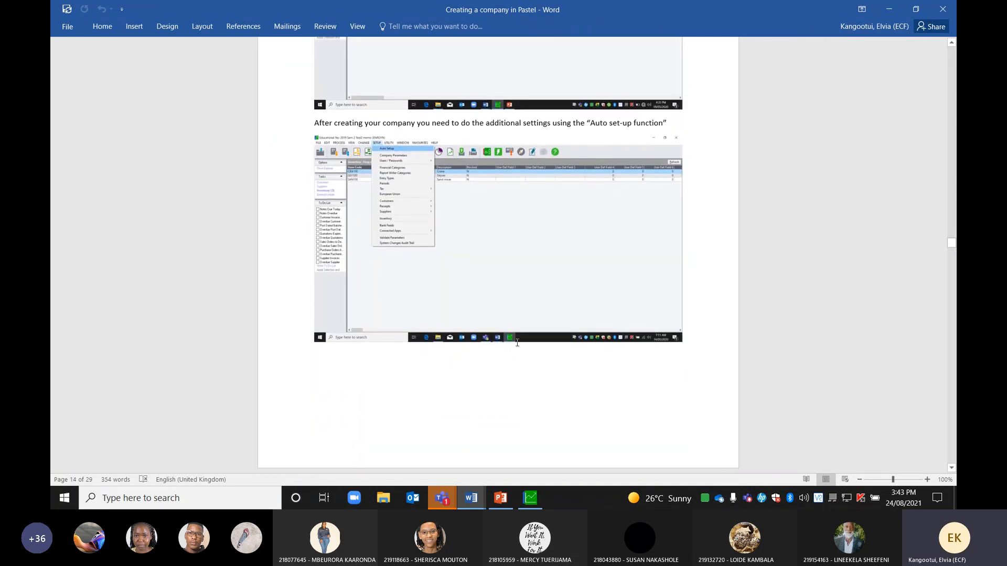
pyautogui.scroll(8, 517, 342)
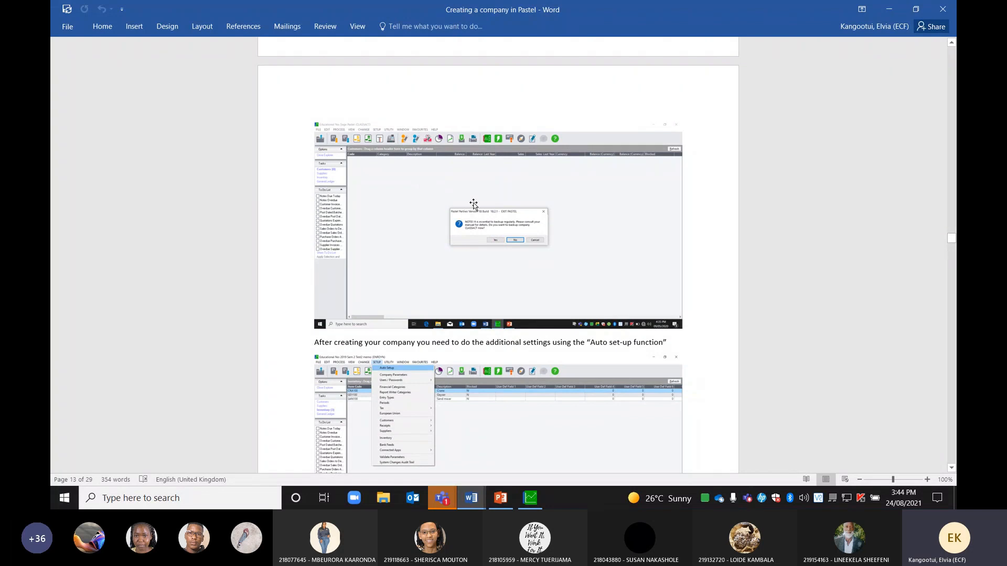
pyautogui.scroll(-9, 472, 204)
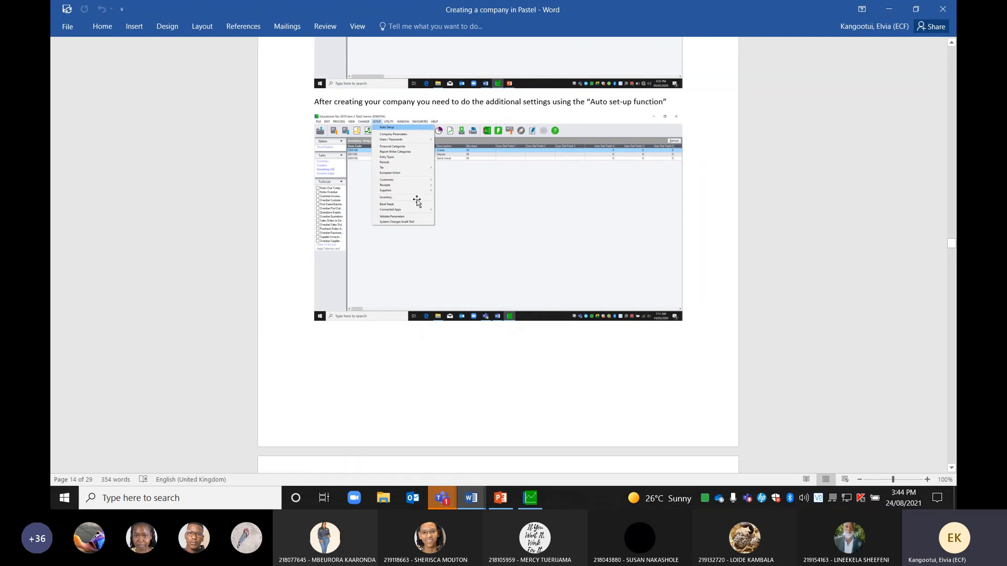
pyautogui.scroll(-2, 479, 214)
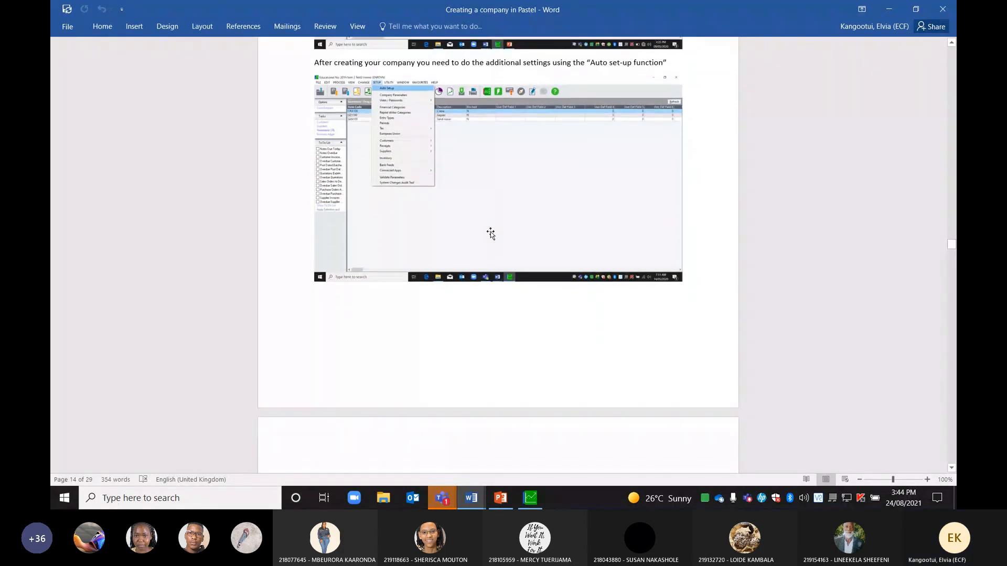
# Zoom the guide to about 193% with the Auto set-up line and Setup screenshot visible
pyautogui.click(899, 481)
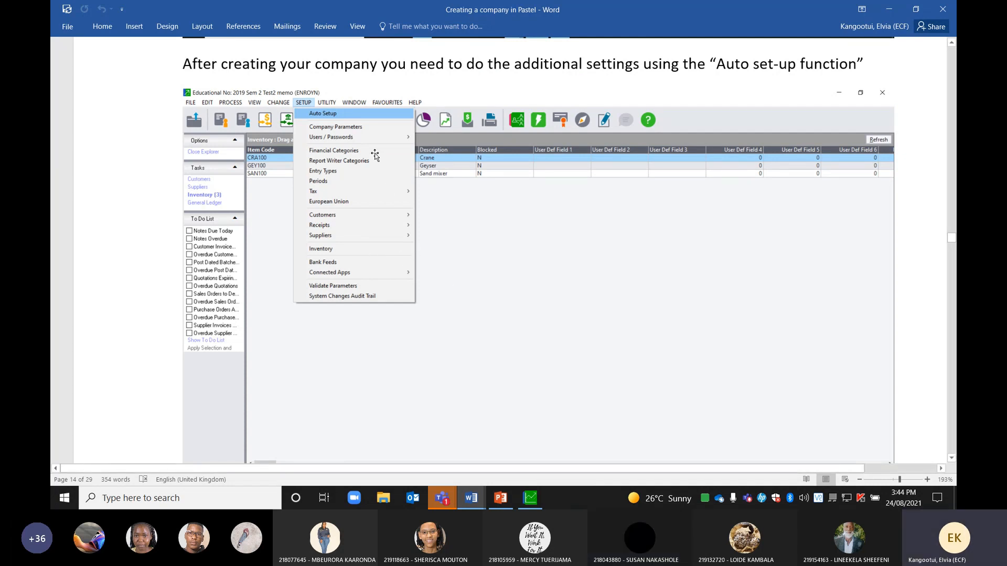
pyautogui.scroll(-6, 493, 321)
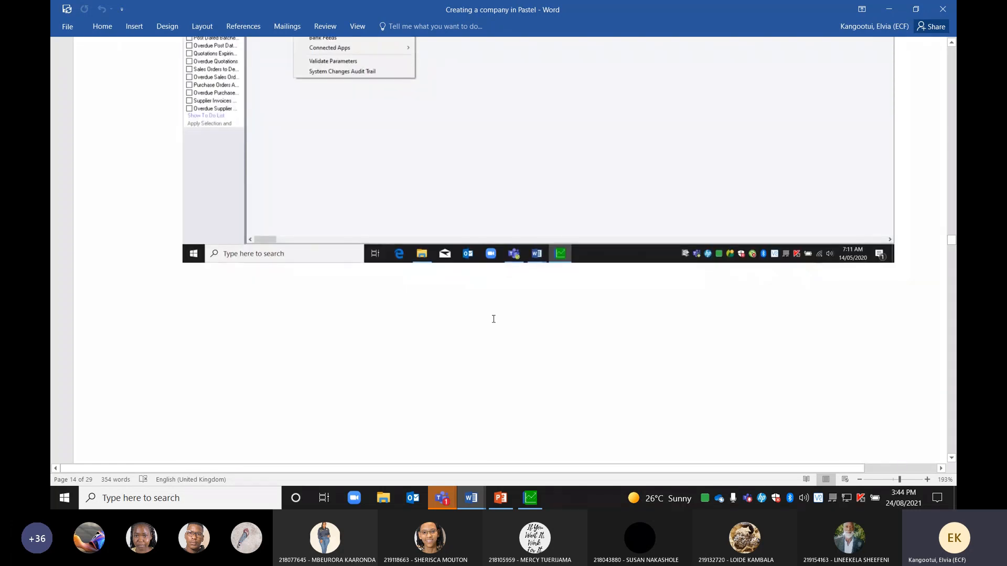
pyautogui.scroll(-6, 501, 325)
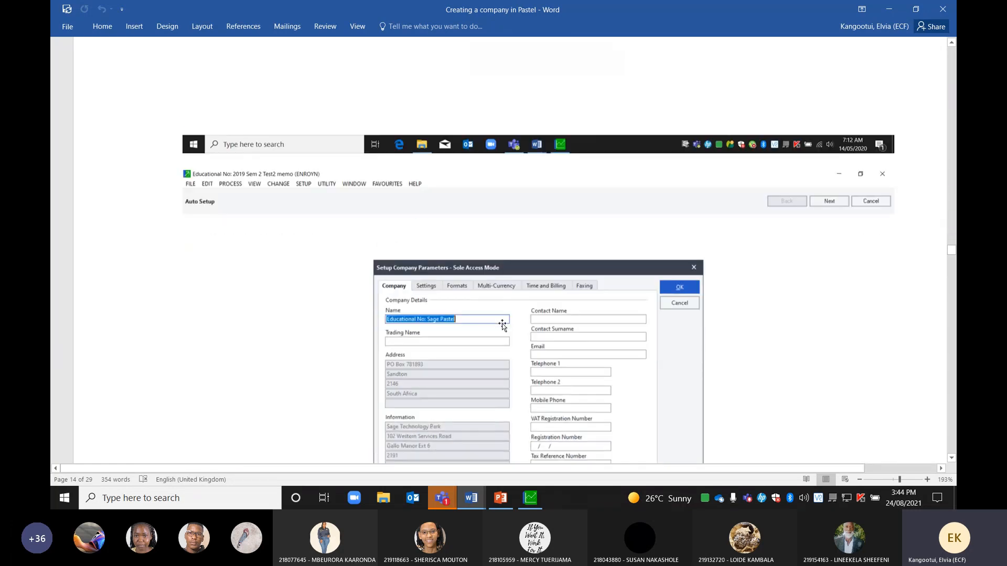
pyautogui.scroll(15, 509, 328)
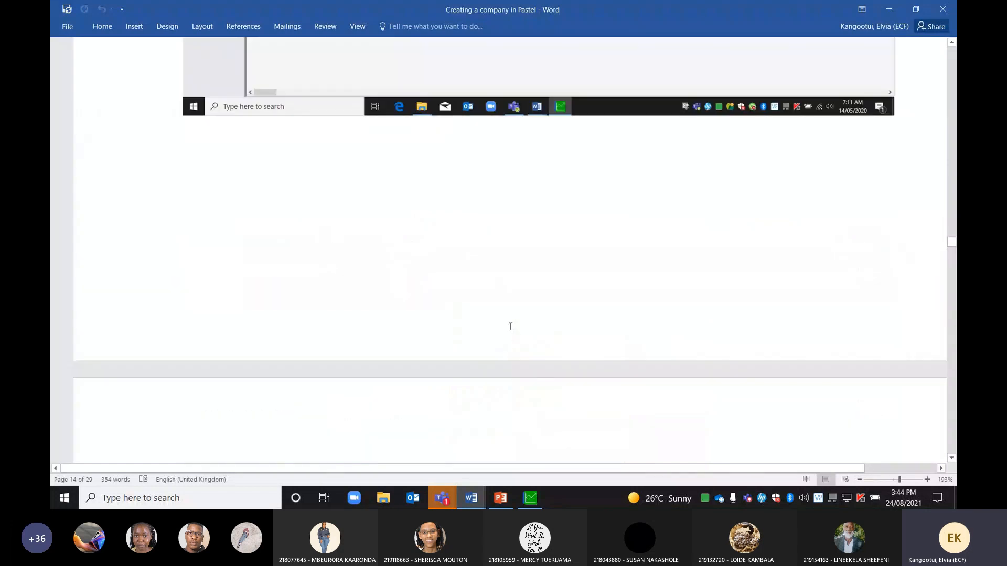
pyautogui.scroll(-5, 499, 329)
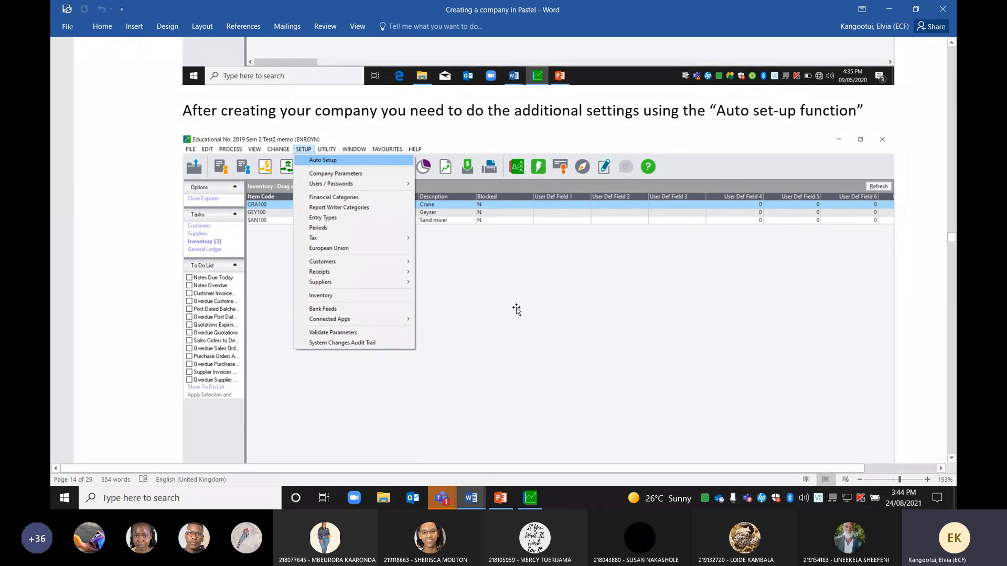
# Mute all meeting attendees, then open the Setup menu for GLAD2020 in Pastel
pyautogui.click(531, 499)
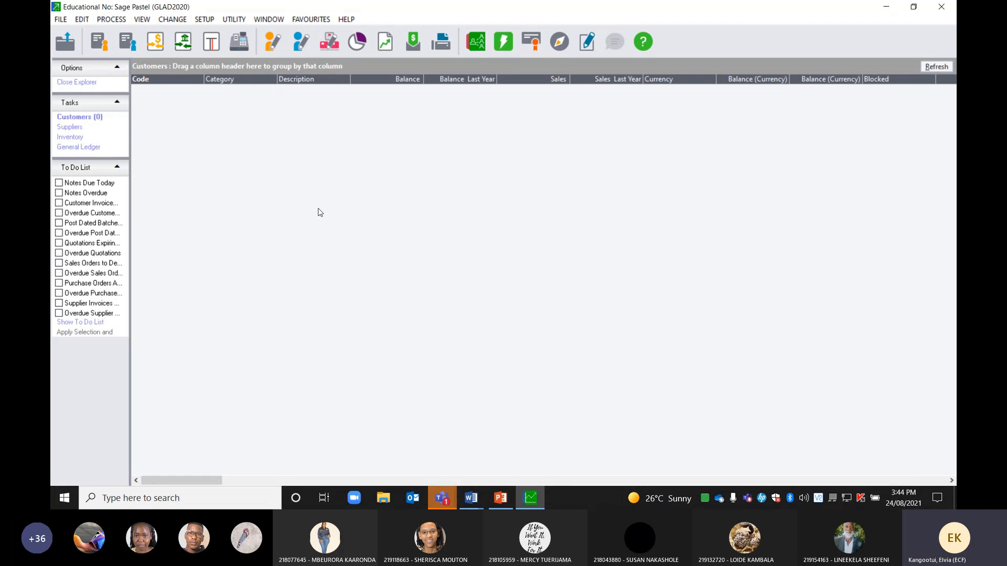
pyautogui.click(820, 438)
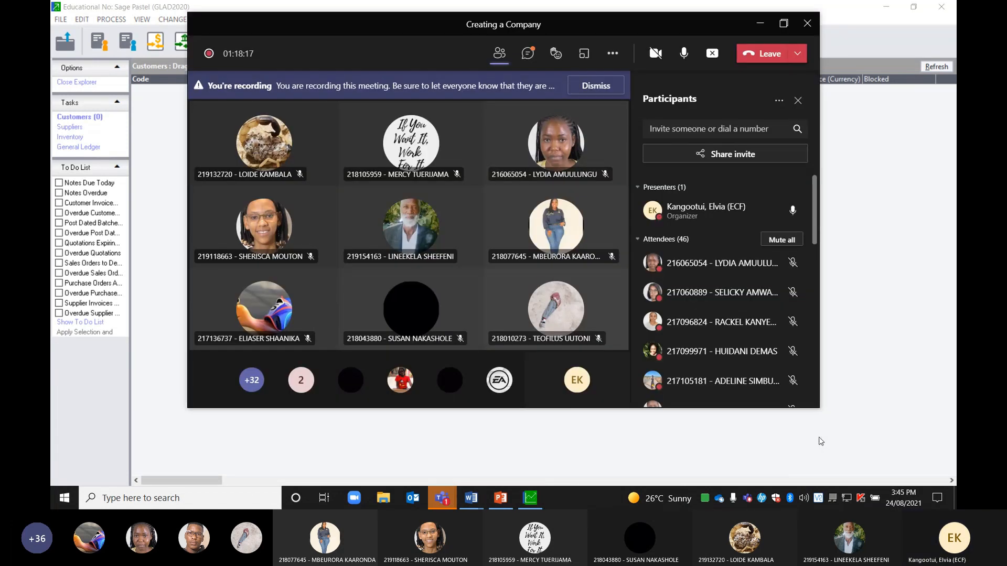
pyautogui.click(788, 240)
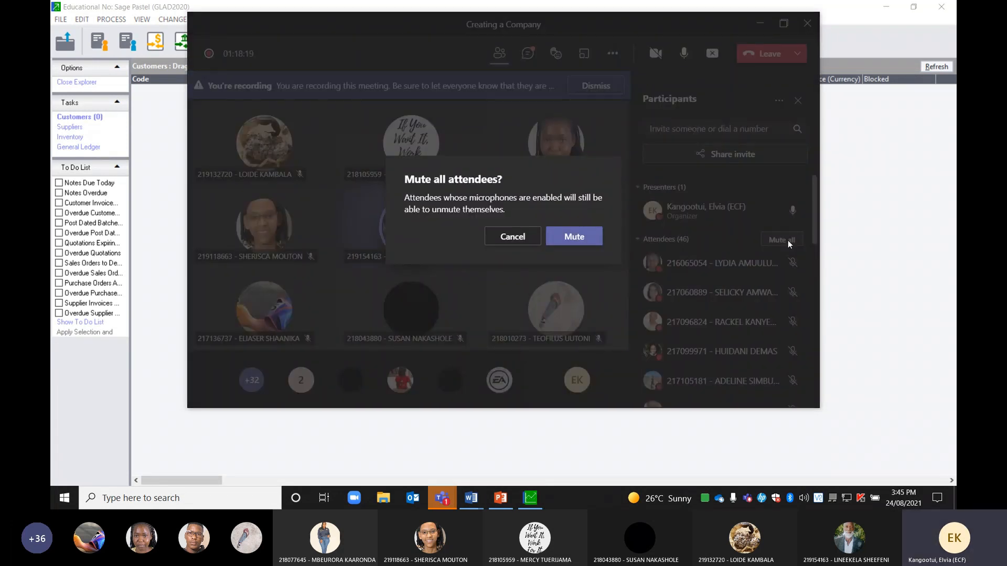
pyautogui.click(581, 237)
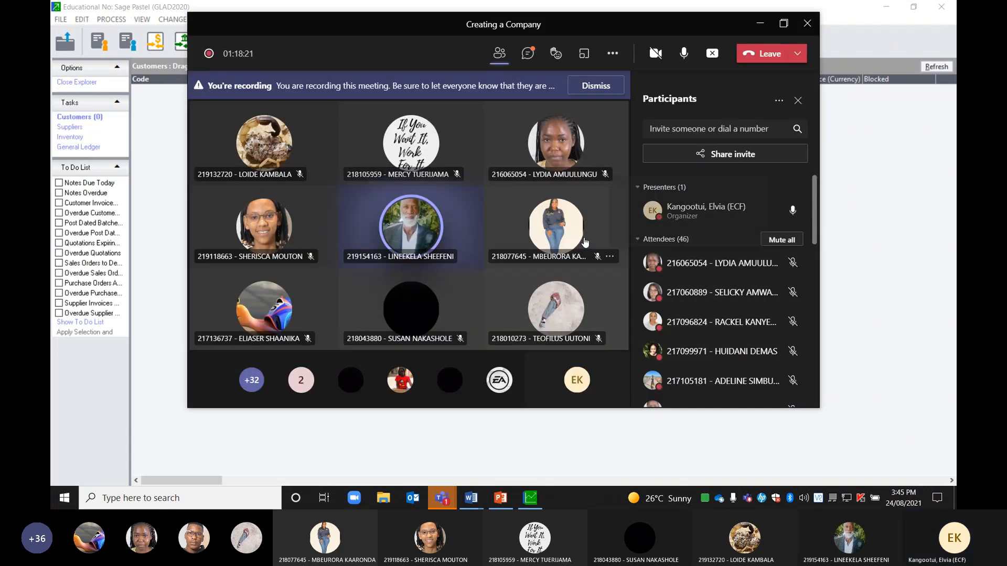
pyautogui.click(164, 291)
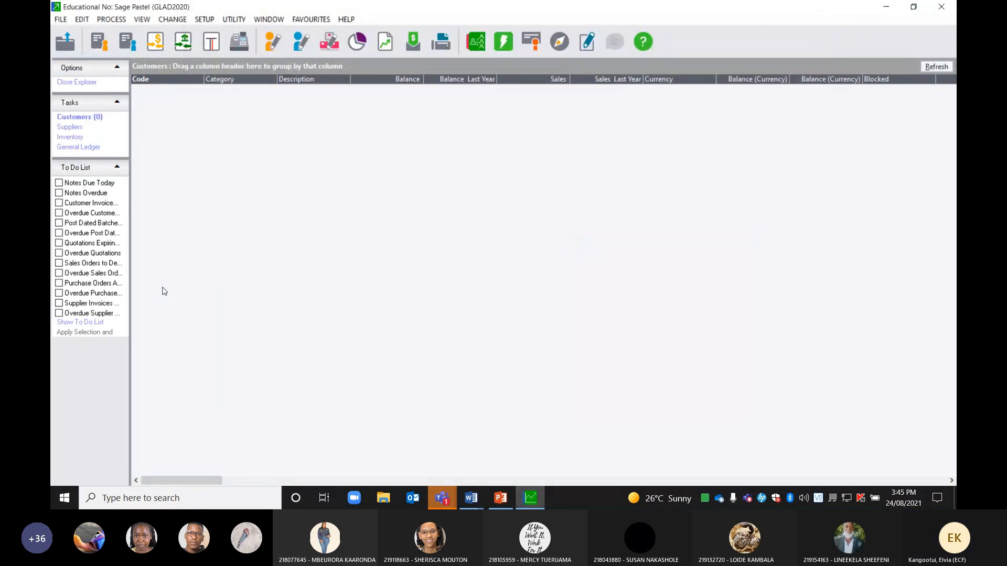
pyautogui.click(204, 20)
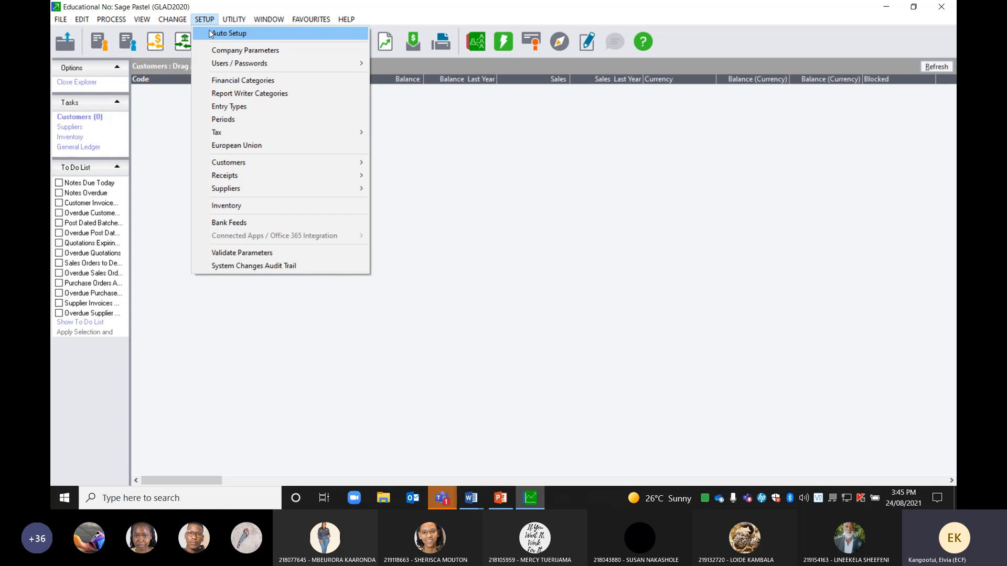
# Choose Auto Setup from the Setup menu
pyautogui.moveTo(218, 139)
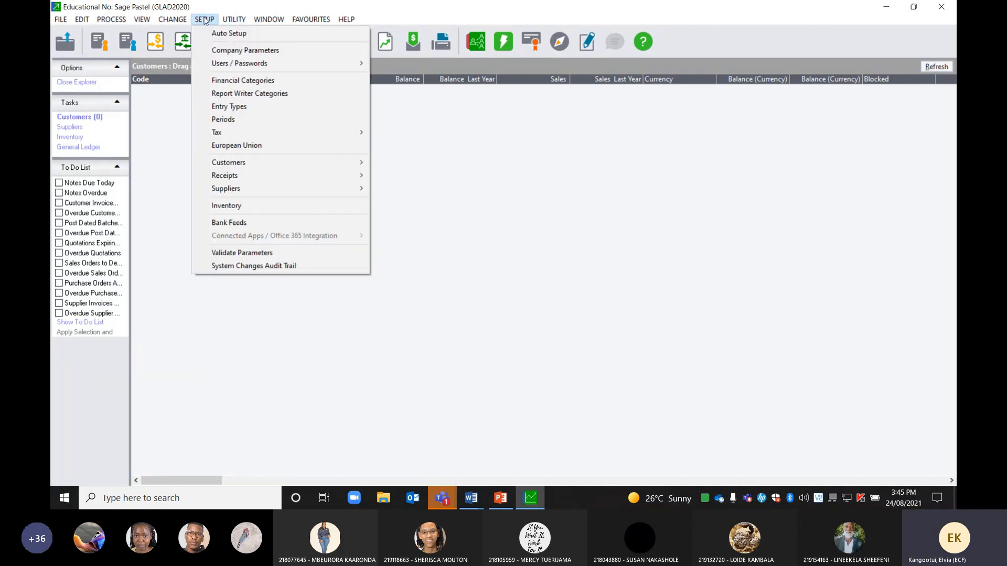
pyautogui.click(220, 34)
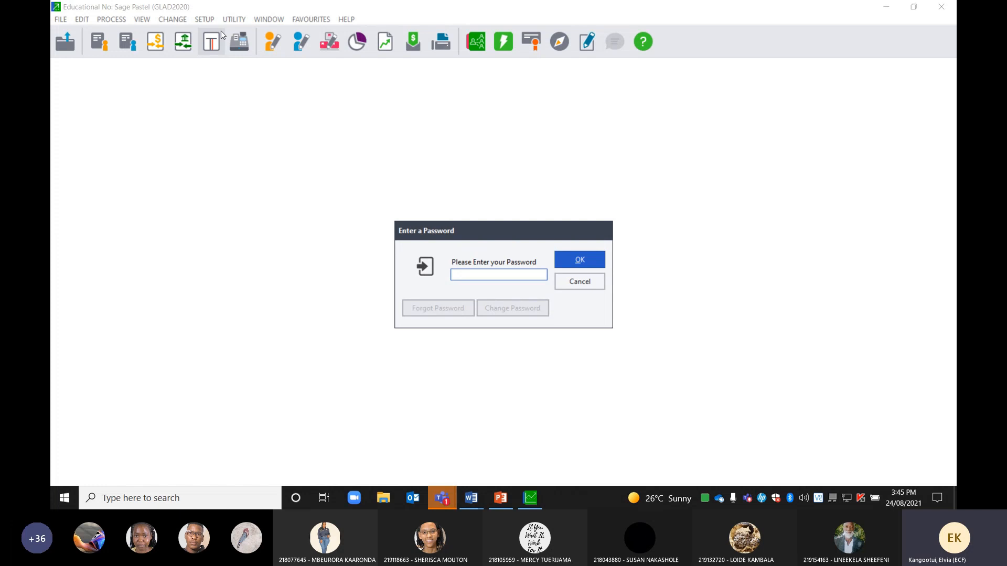
# Enter the company password, correcting typos, and confirm to reach Setup Company Parameters
pyautogui.write('****')
pyautogui.press('BackSpace')
pyautogui.press('BackSpace')
pyautogui.press('BackSpace')
pyautogui.press('BackSpace')
pyautogui.write('*****')
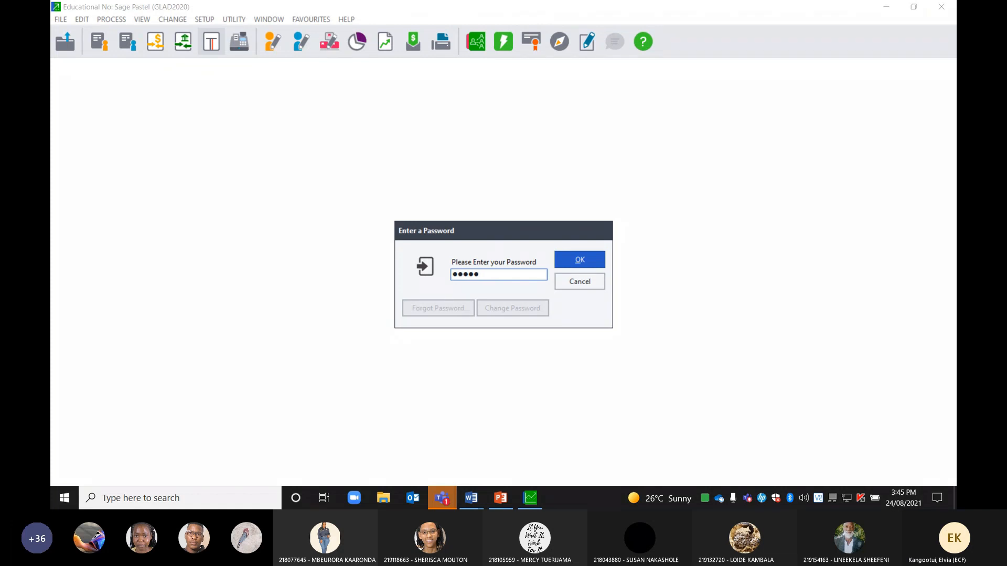
pyautogui.press('BackSpace')
pyautogui.press('BackSpace')
pyautogui.press('BackSpace')
pyautogui.press('BackSpace')
pyautogui.press('BackSpace')
pyautogui.write('****')
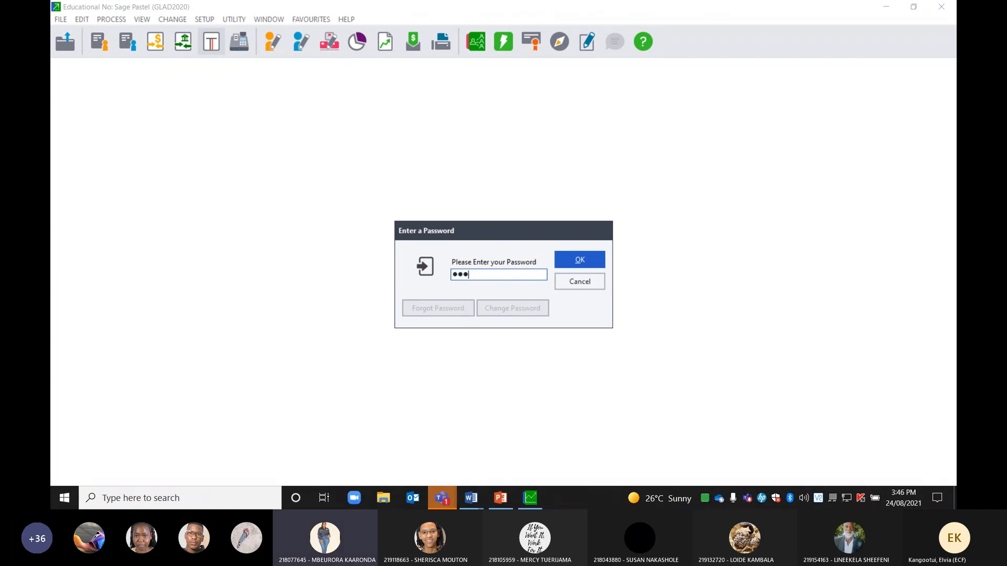
pyautogui.write('*')
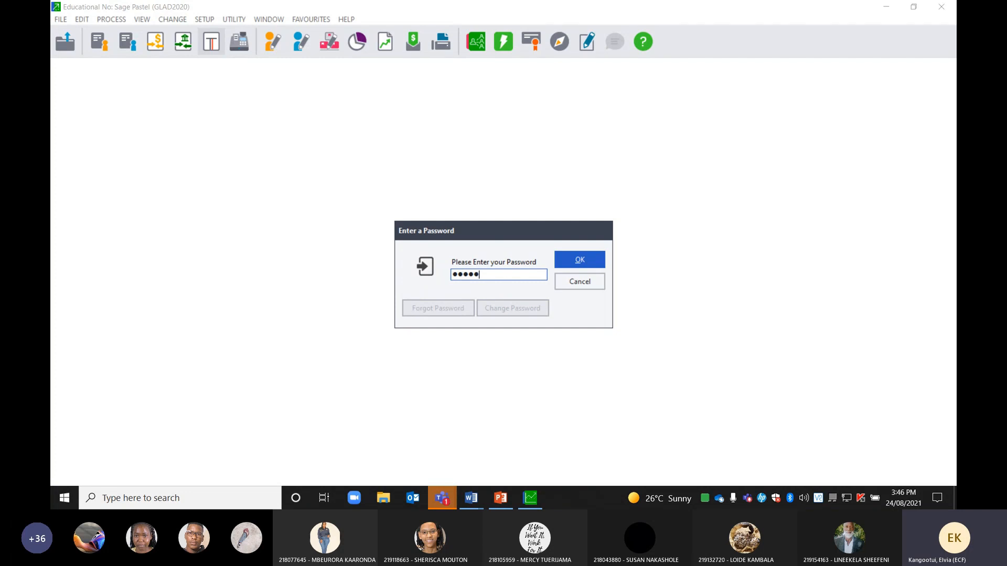
pyautogui.click(579, 260)
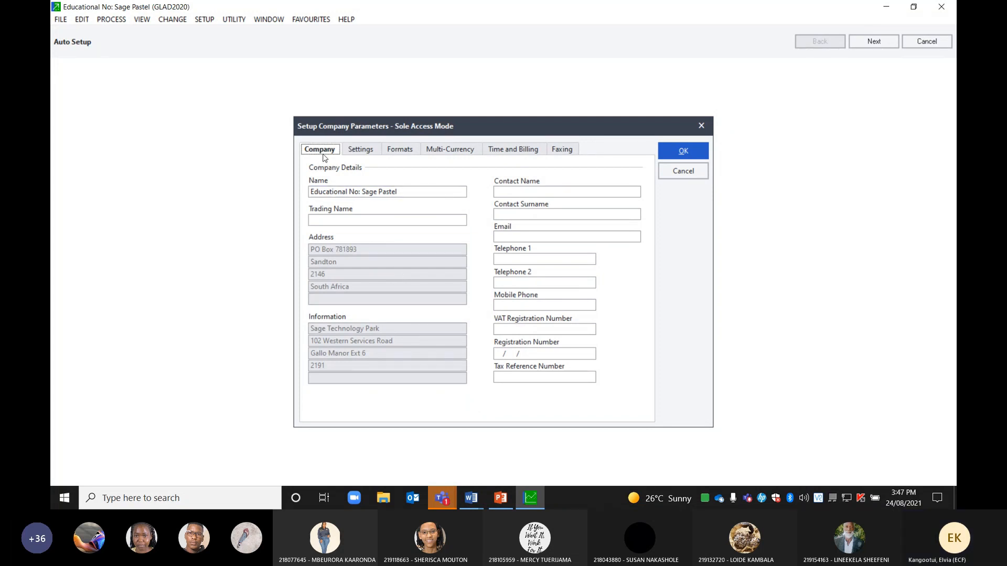
# Review the Settings and Formats pages of Setup Company Parameters, then go back to Company details
pyautogui.click(371, 152)
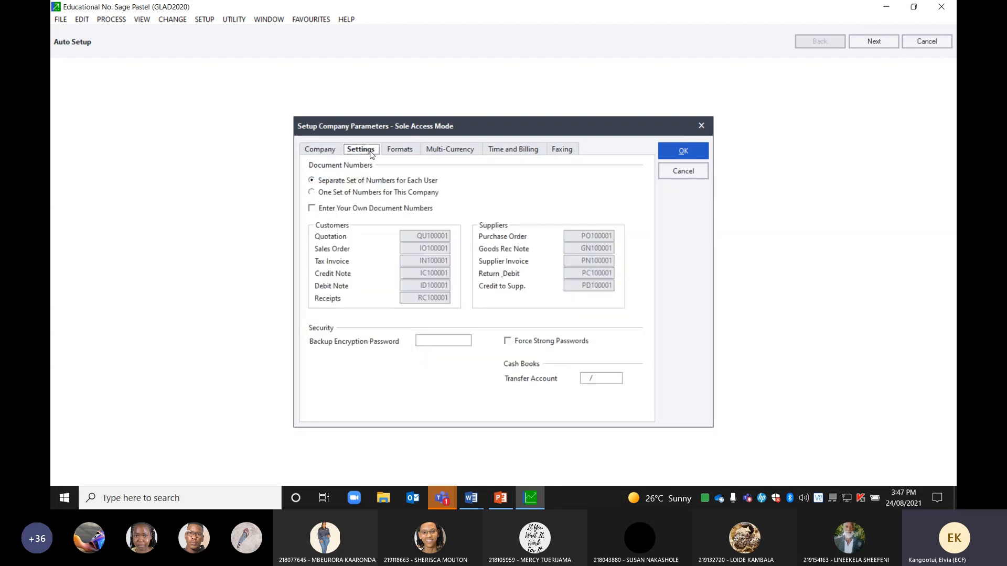
pyautogui.click(399, 152)
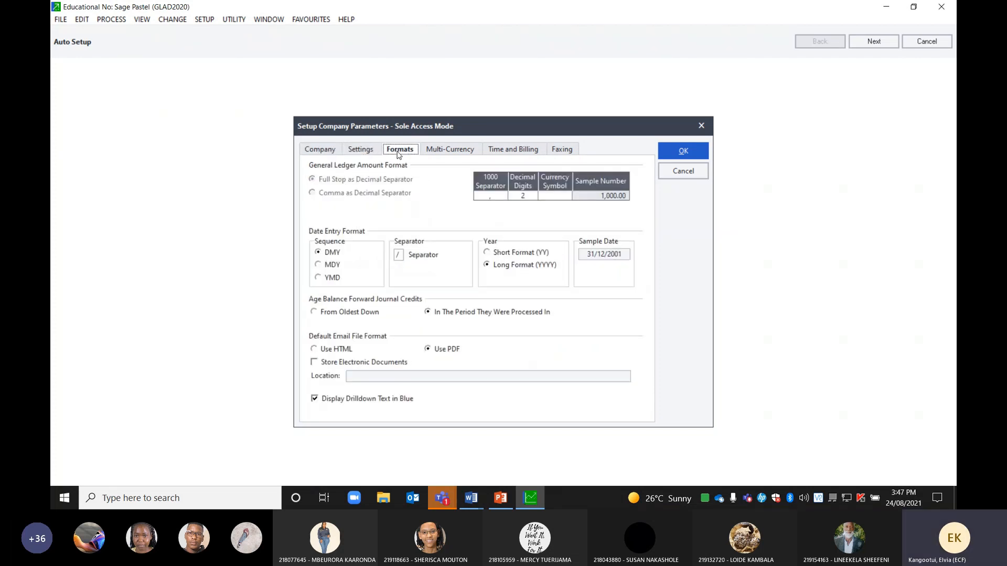
pyautogui.click(320, 152)
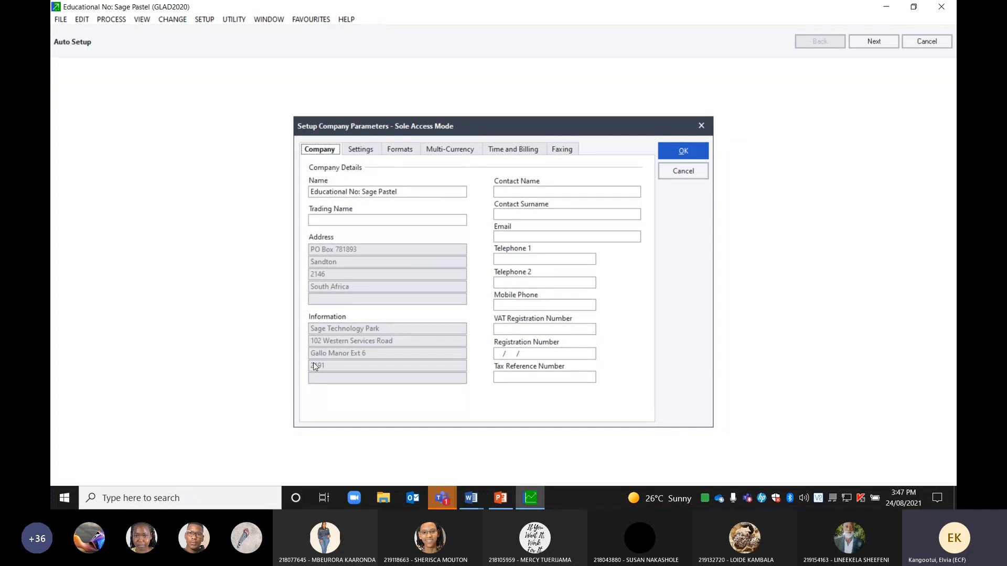
pyautogui.click(471, 498)
# Read through Glad Home's company information sheet in Word, then return to the Sage parameters
pyautogui.click(457, 474)
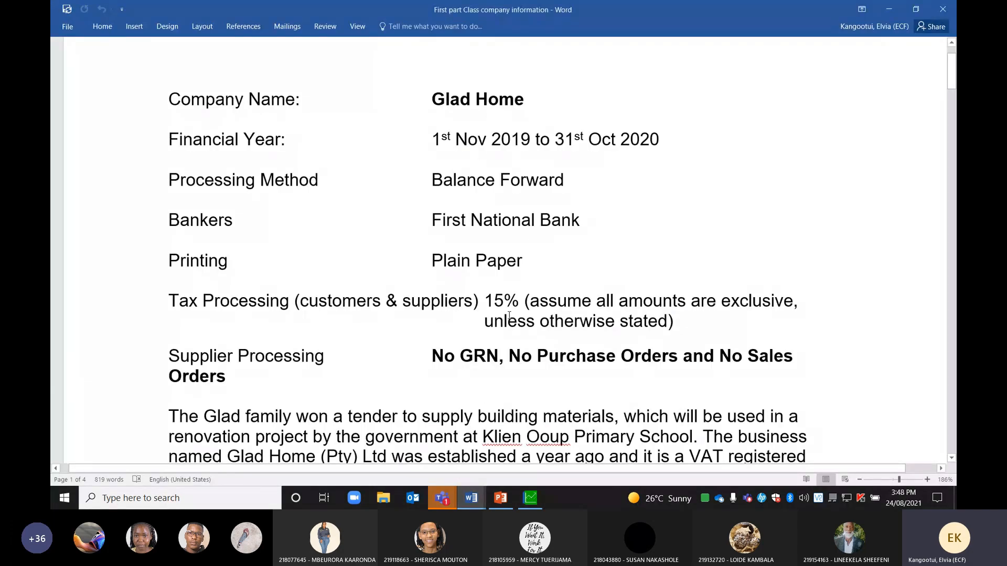
pyautogui.scroll(1, 528, 348)
pyautogui.scroll(-7, 528, 348)
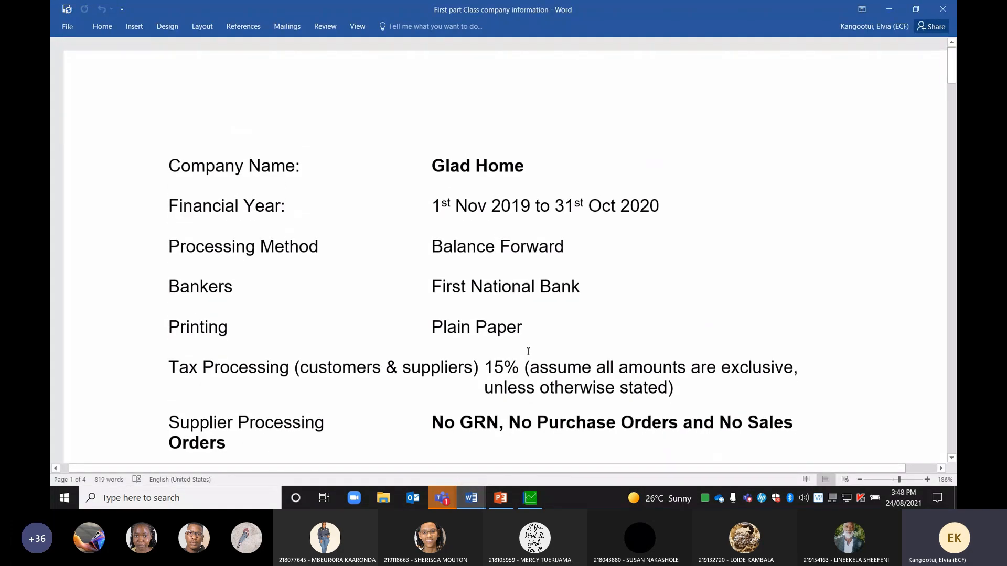
pyautogui.scroll(4, 528, 350)
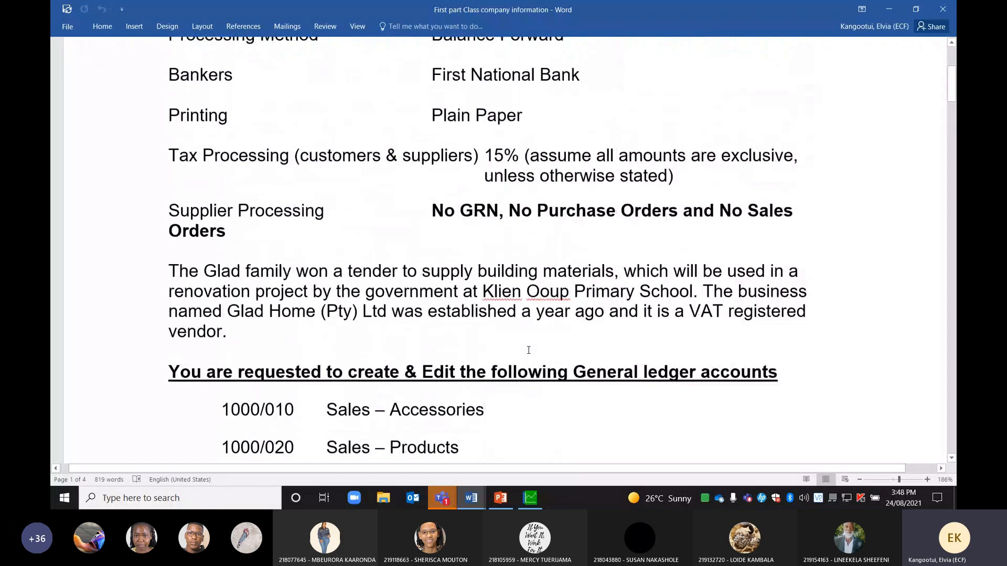
pyautogui.click(535, 420)
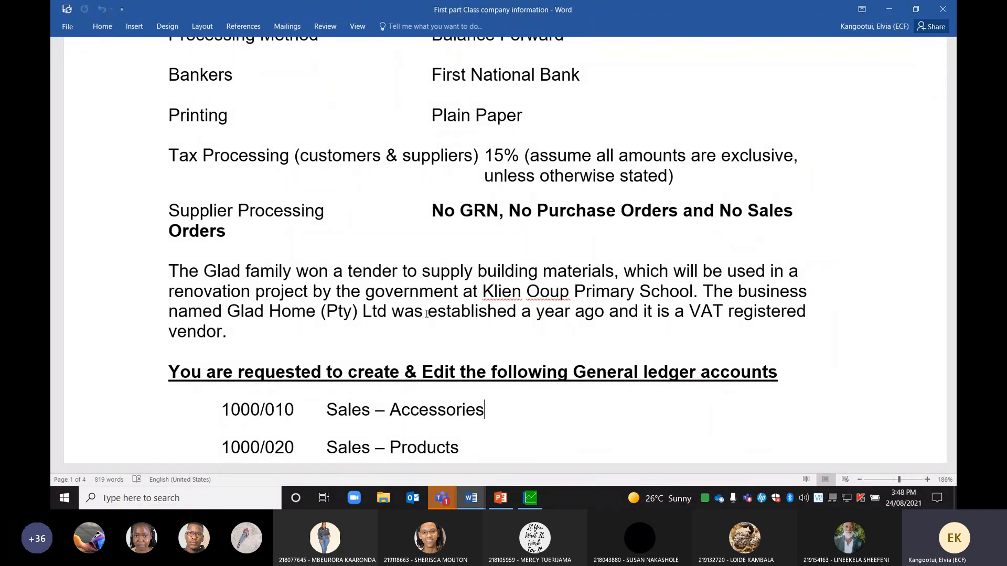
pyautogui.scroll(5, 427, 313)
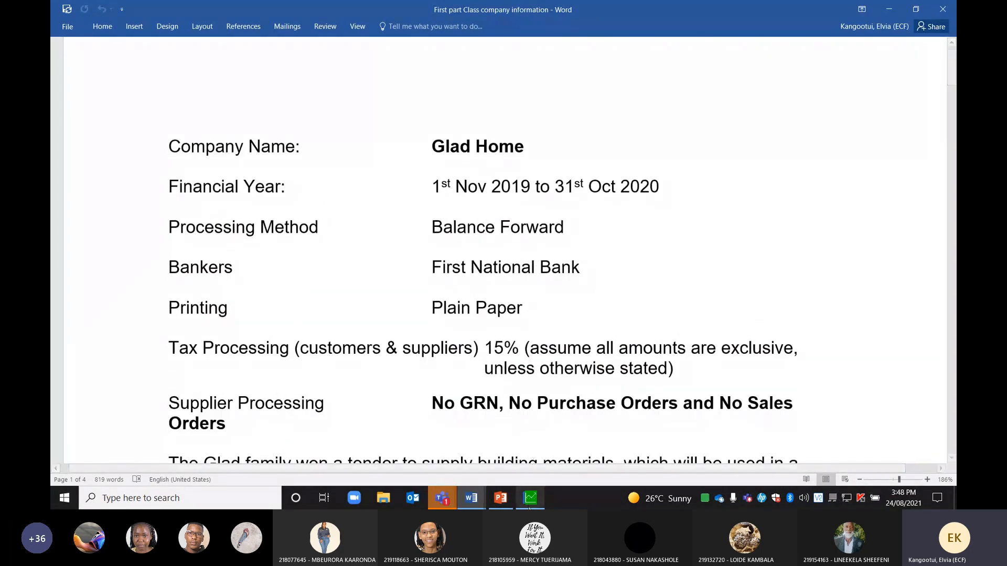
pyautogui.click(530, 498)
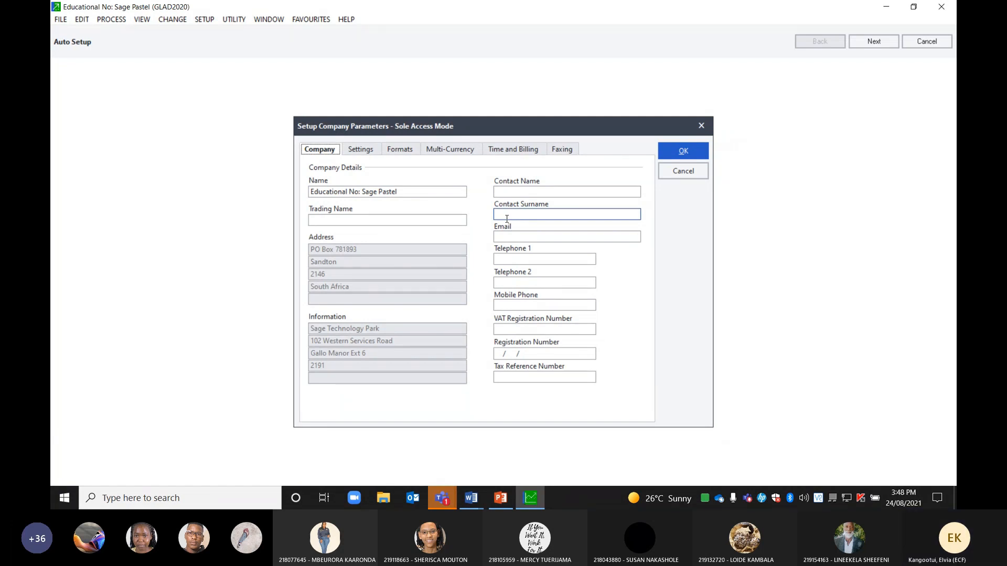
# Select the empty Trading Name field, then bring Glad Home's company information document forward
pyautogui.click(394, 219)
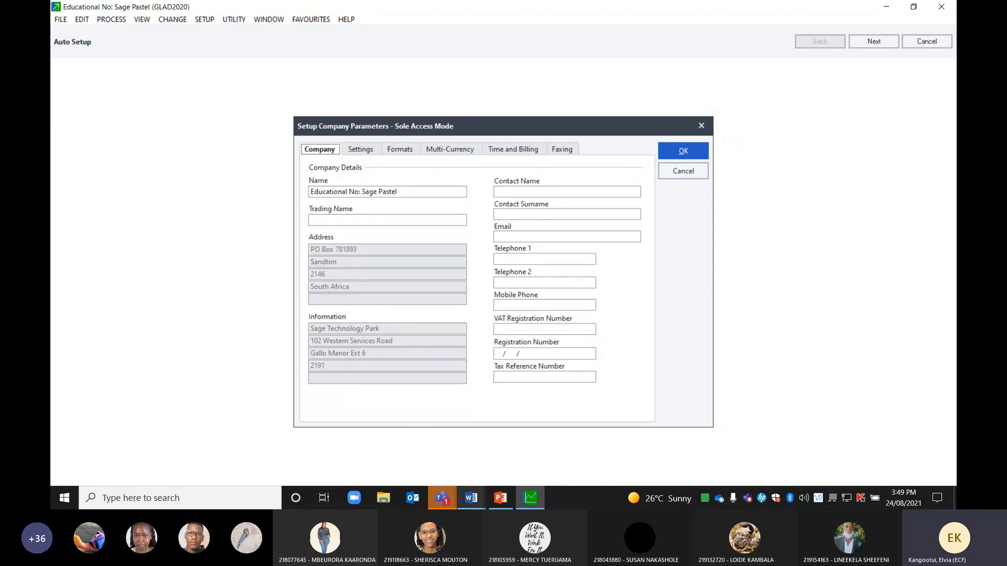
pyautogui.moveTo(470, 500)
pyautogui.click(475, 446)
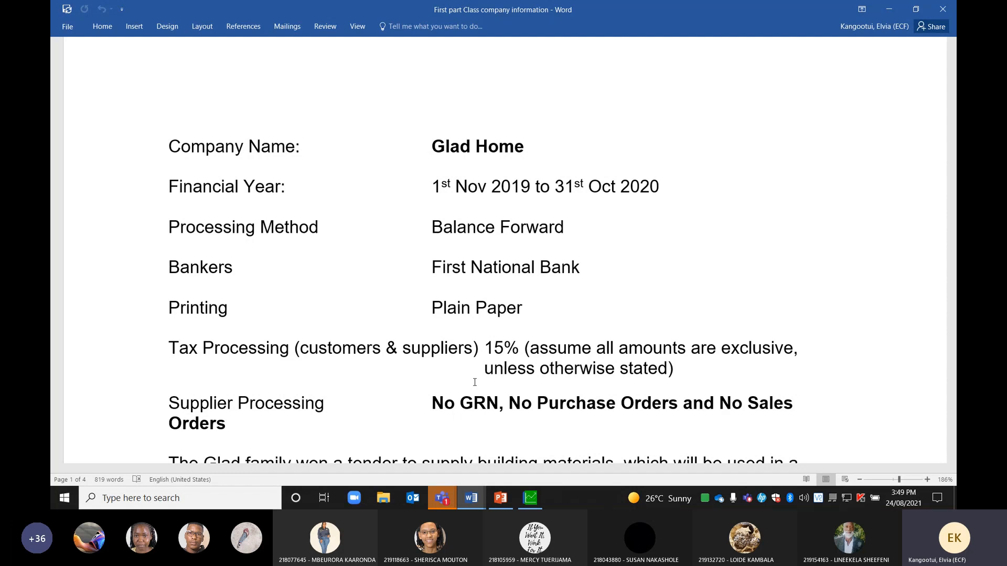
# Review the company details and ledger account list in Word, then return to Sage's company parameters
pyautogui.scroll(-3, 498, 236)
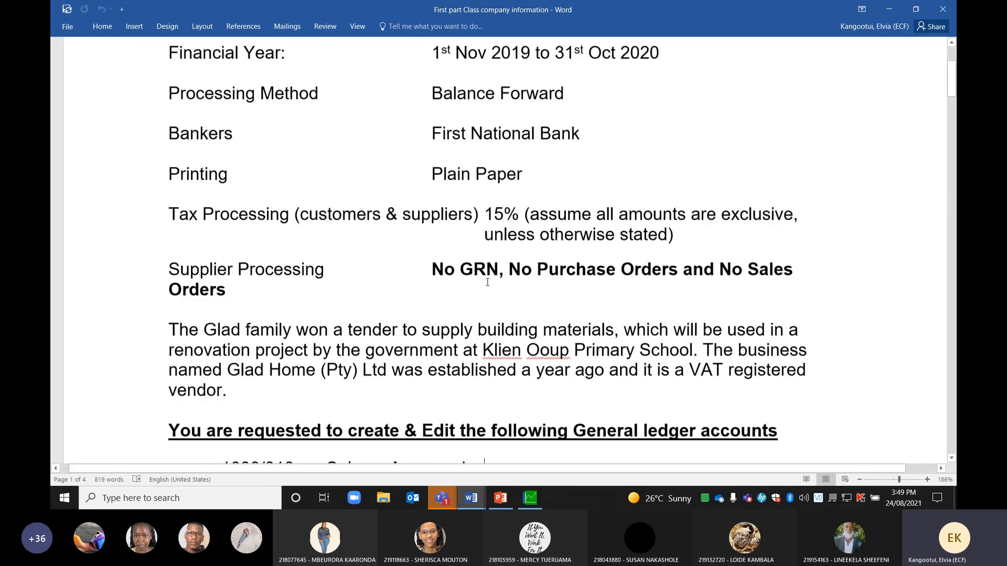
pyautogui.scroll(-1, 490, 305)
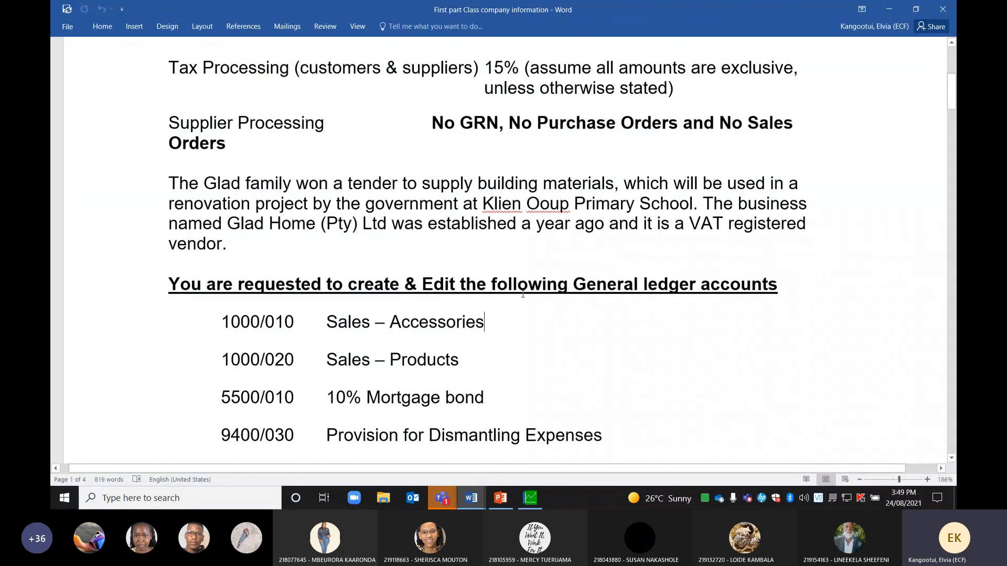
pyautogui.scroll(5, 497, 212)
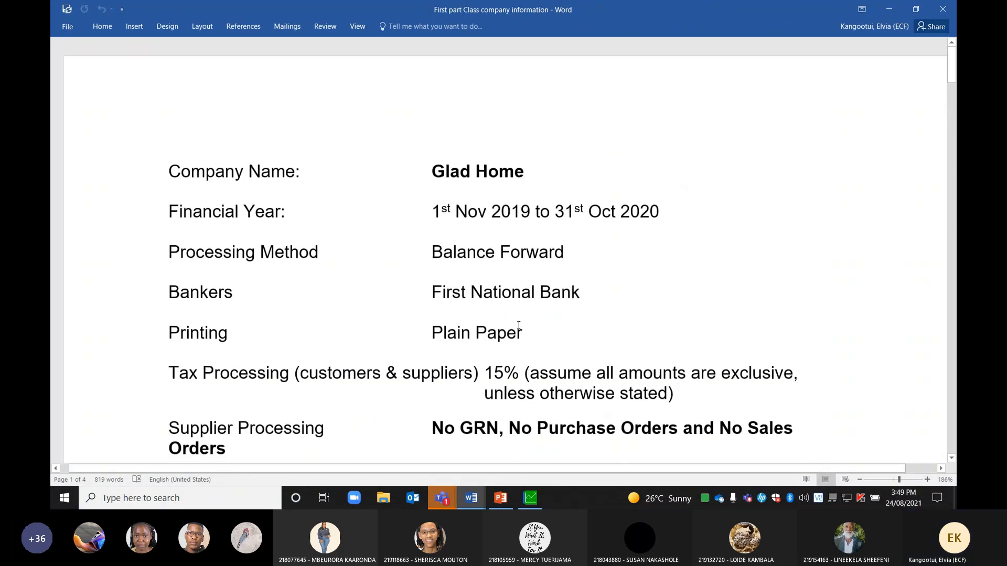
pyautogui.click(531, 498)
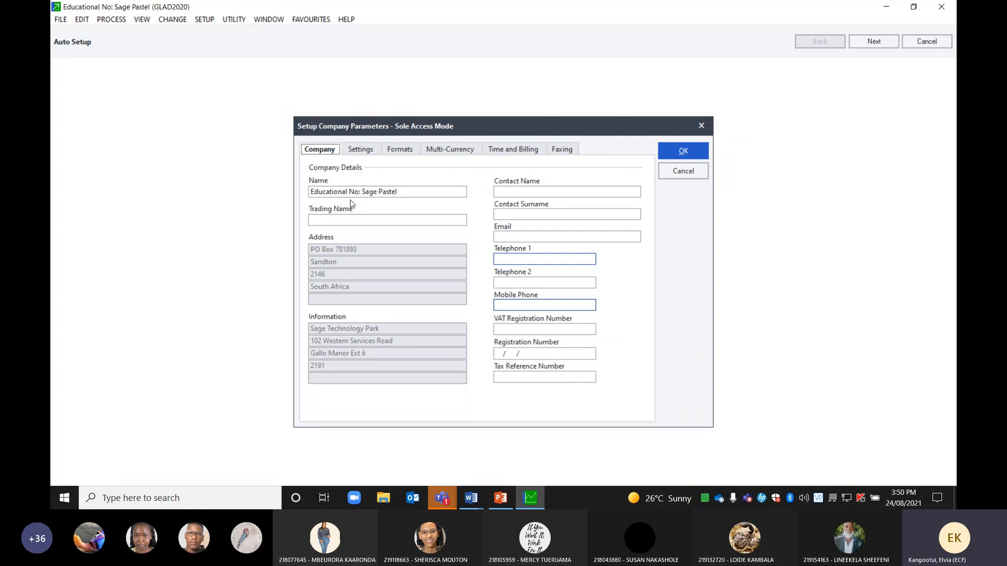
# Open the Educational Number box for the company name, which currently reads Sage Pastel
pyautogui.click(400, 192)
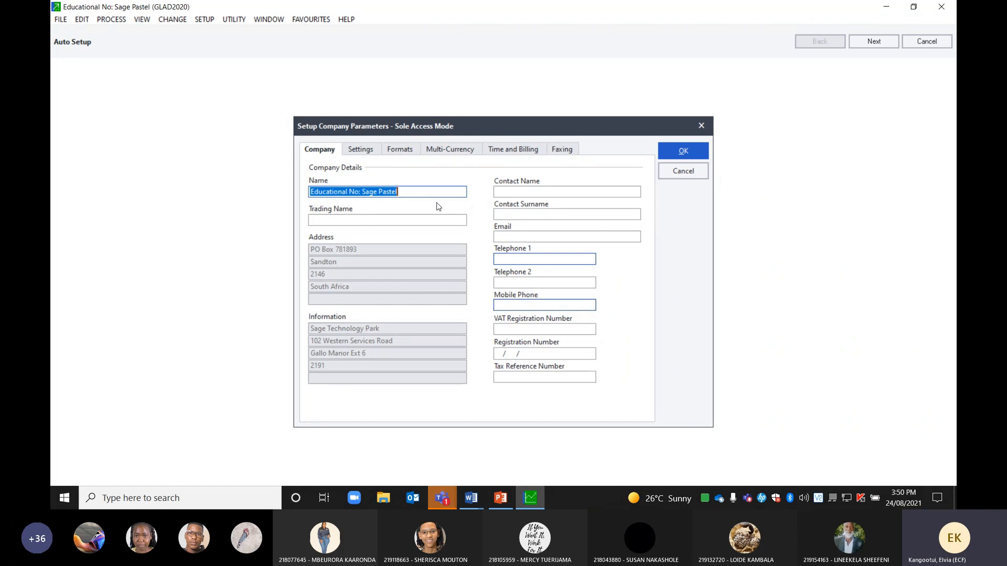
pyautogui.press('BackSpace')
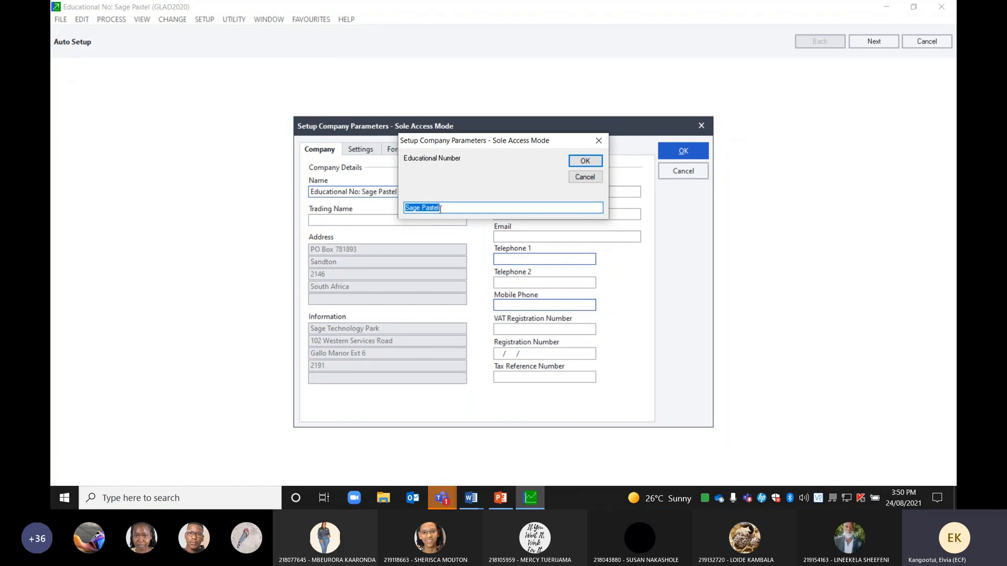
# Replace Sage Pastel with educational number 2000001 in the company name
pyautogui.press('BackSpace')
pyautogui.write('2000001')
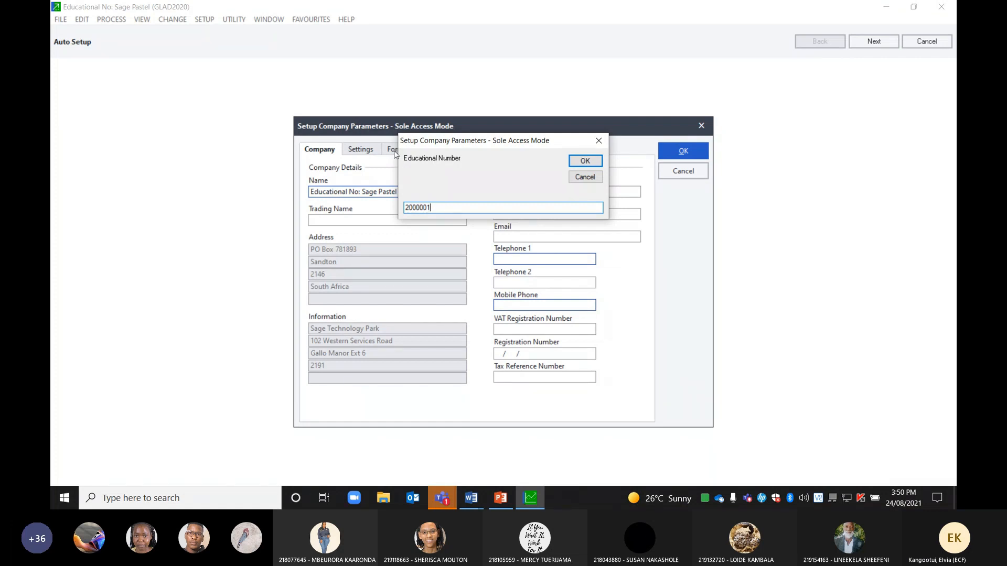
pyautogui.click(580, 160)
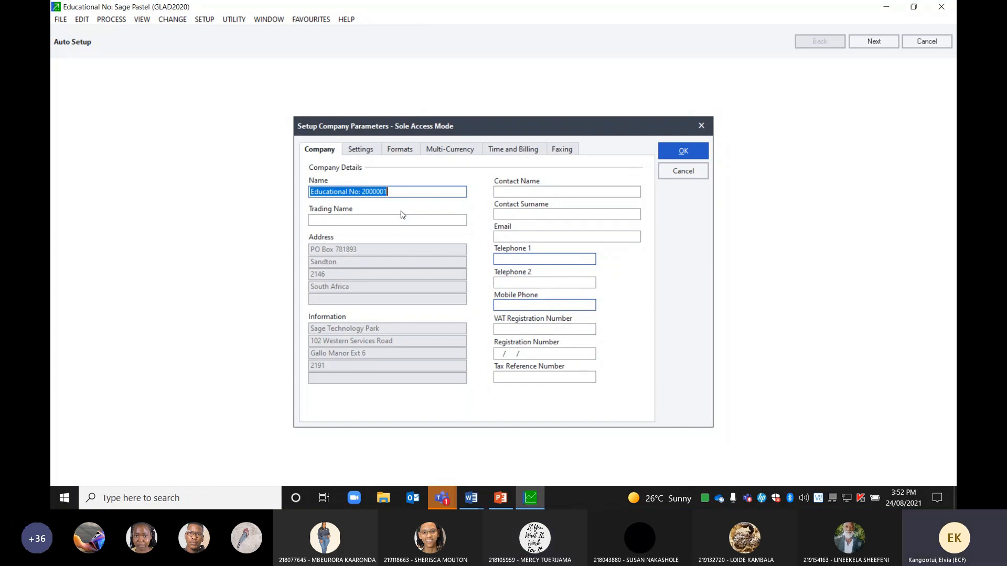
# Change the company name's educational number from 2000001 to 200101500
pyautogui.press('BackSpace')
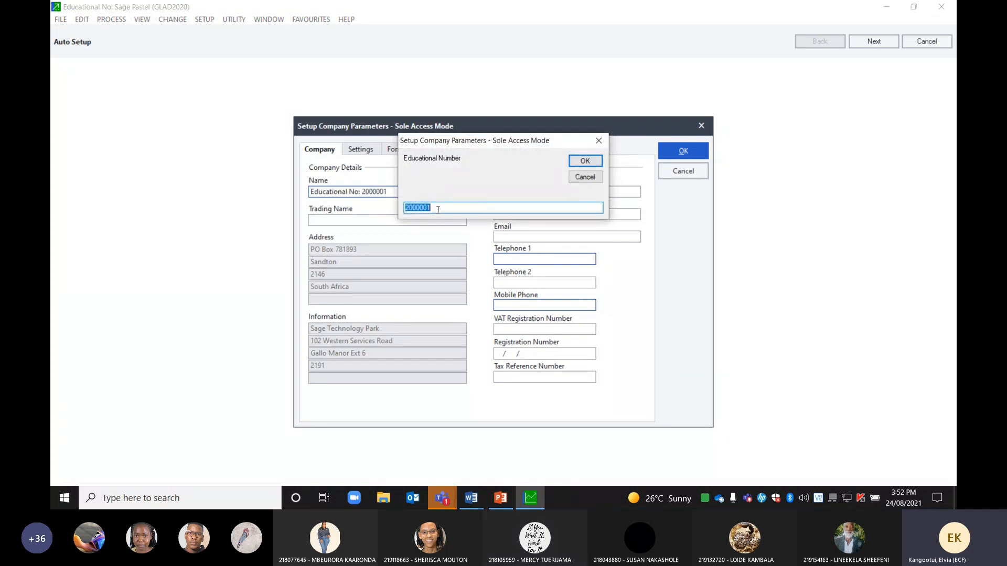
pyautogui.press('BackSpace')
pyautogui.write('200101500')
pyautogui.click(582, 160)
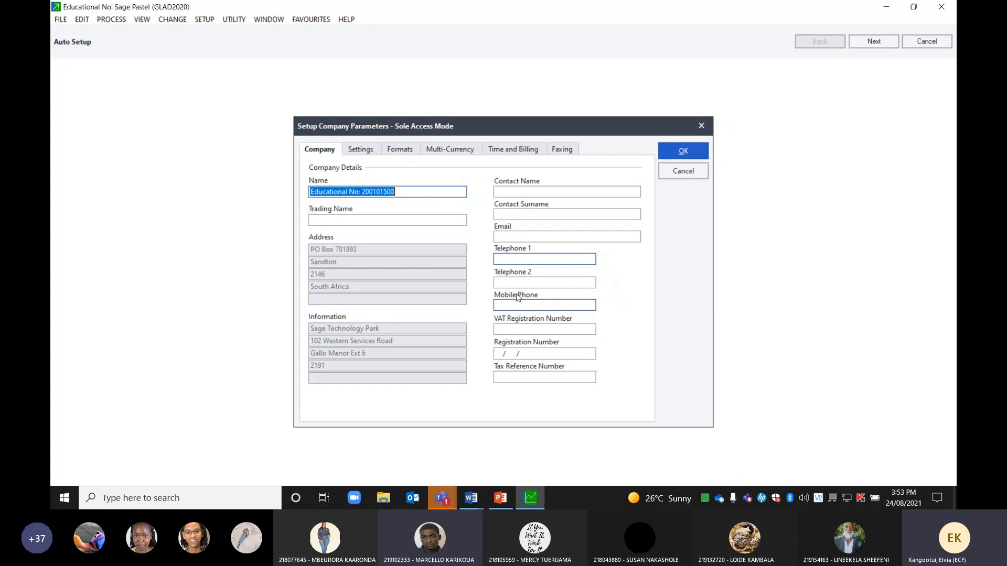
# Show the Settings page with the document numbering options in Setup Company Parameters
pyautogui.click(360, 149)
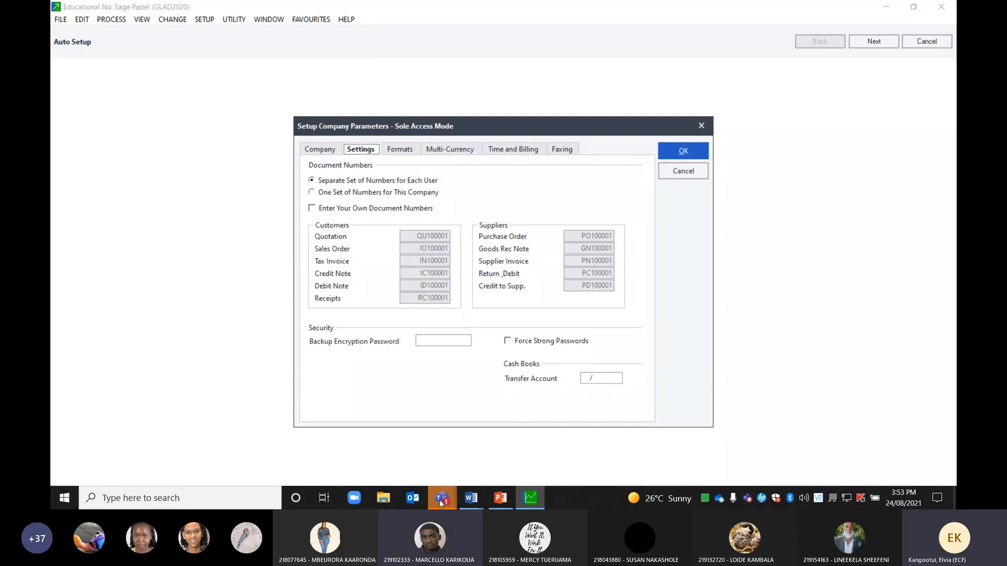
# Mute all attendees in the Teams meeting, then return to the Sage company parameters
pyautogui.moveTo(442, 498)
pyautogui.click(478, 469)
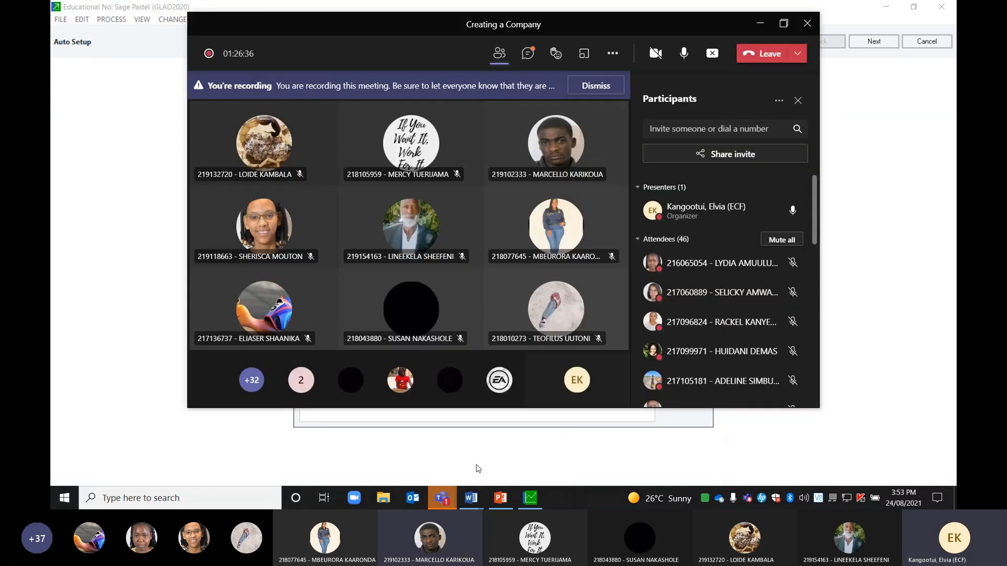
pyautogui.click(791, 240)
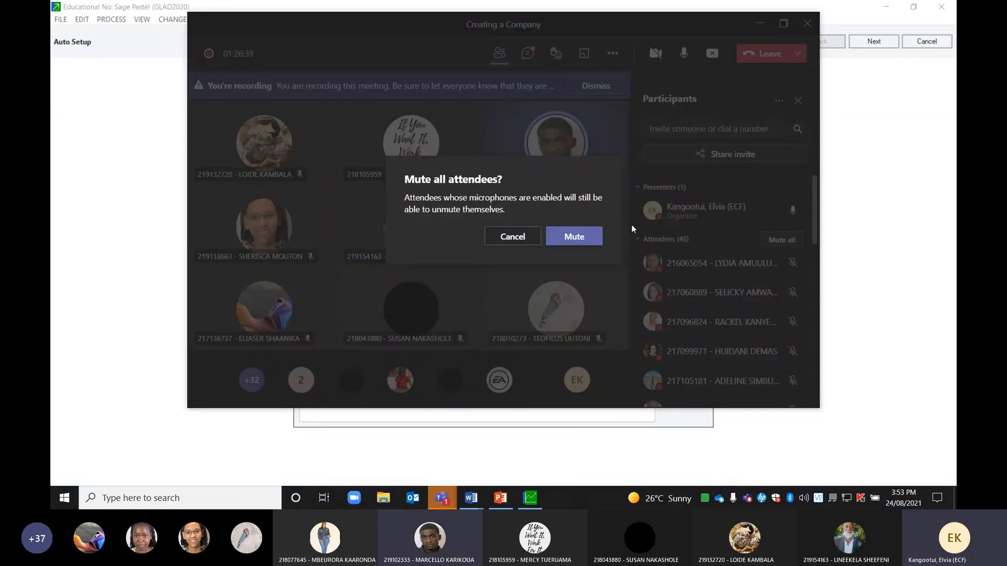
pyautogui.click(575, 236)
pyautogui.click(110, 190)
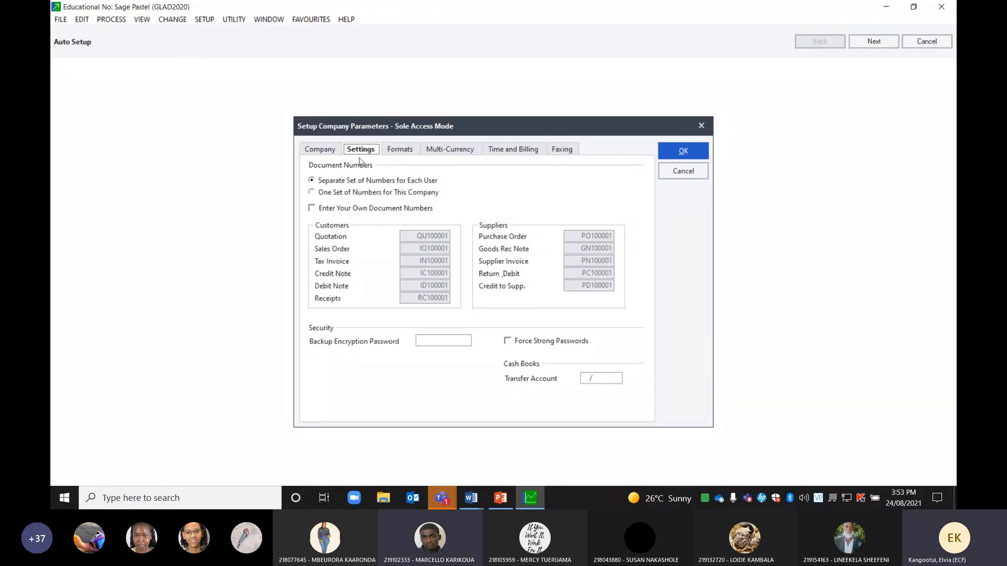
# Choose One Set of Numbers for This Company, then view the Formats page
pyautogui.click(317, 194)
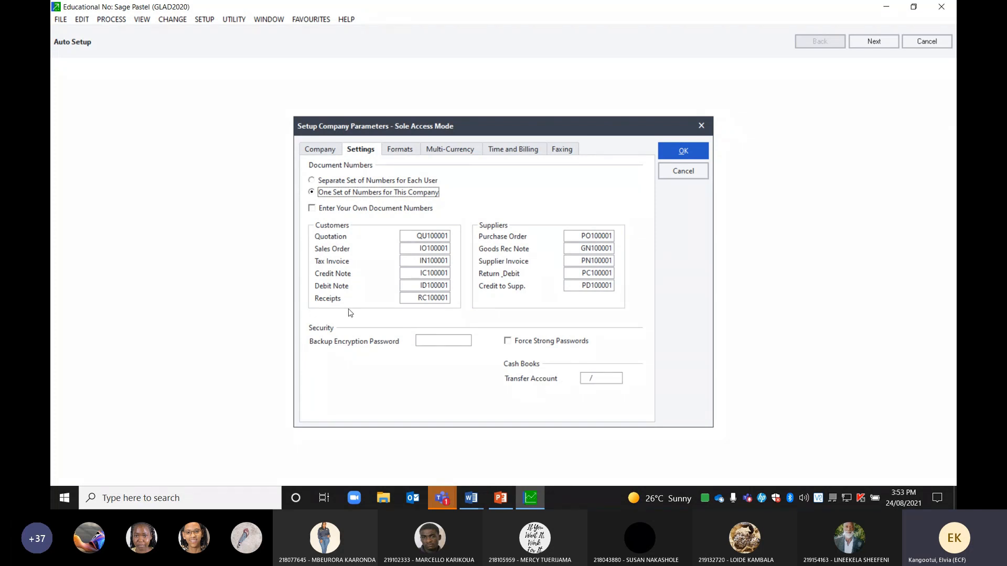
pyautogui.click(402, 156)
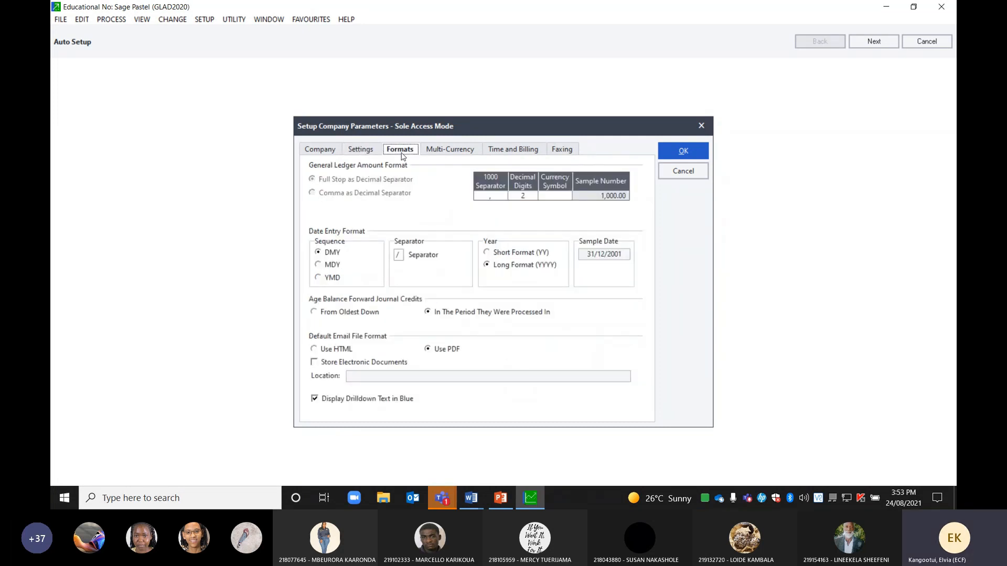
# Enter N$ as the currency symbol, then go back to the Settings page
pyautogui.click(555, 195)
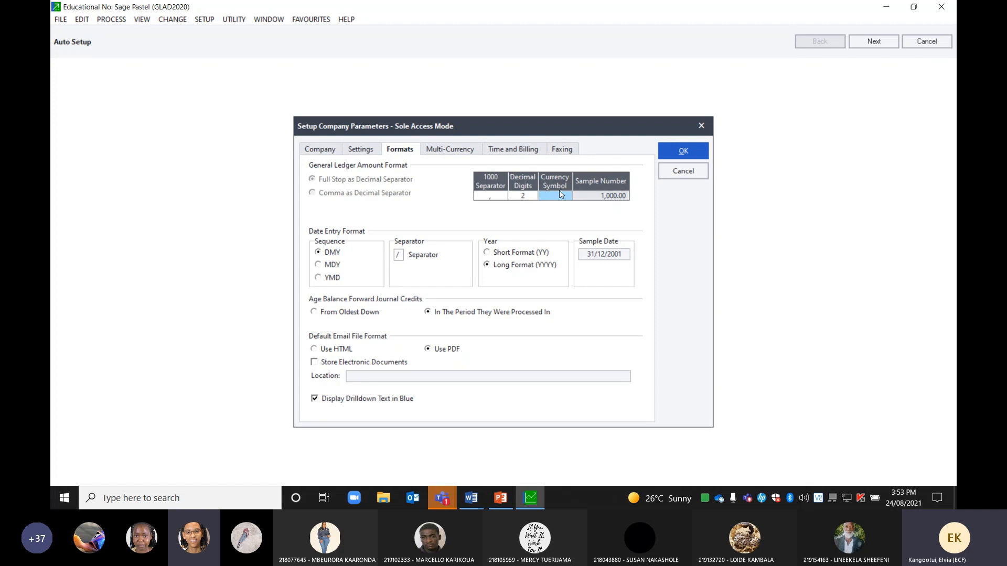
pyautogui.write('N$')
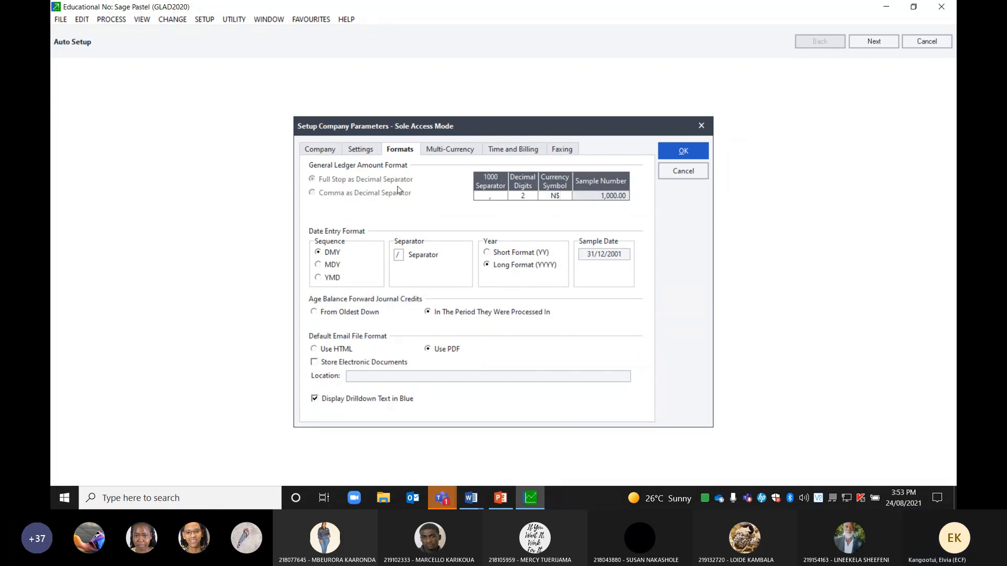
pyautogui.click(361, 151)
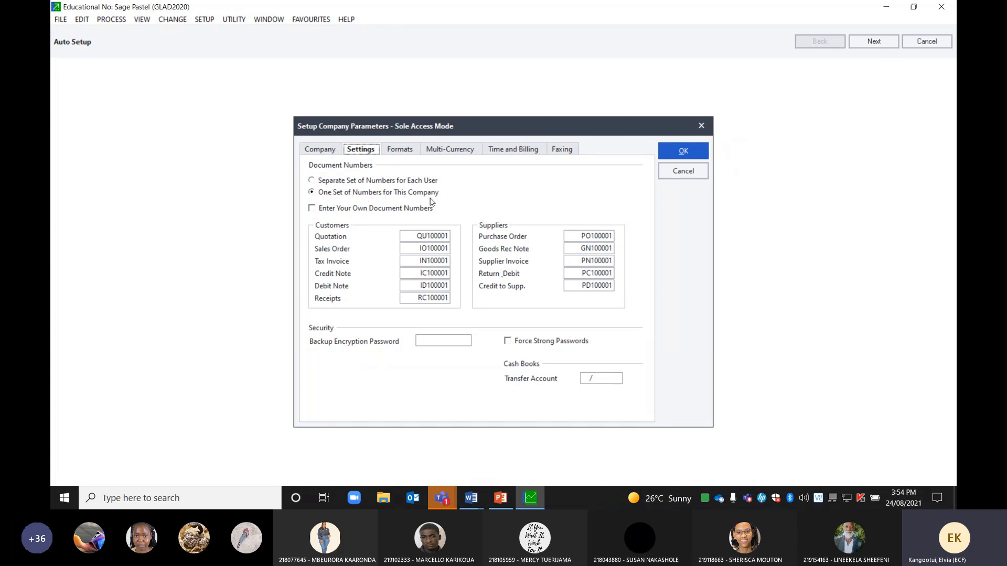
pyautogui.click(312, 180)
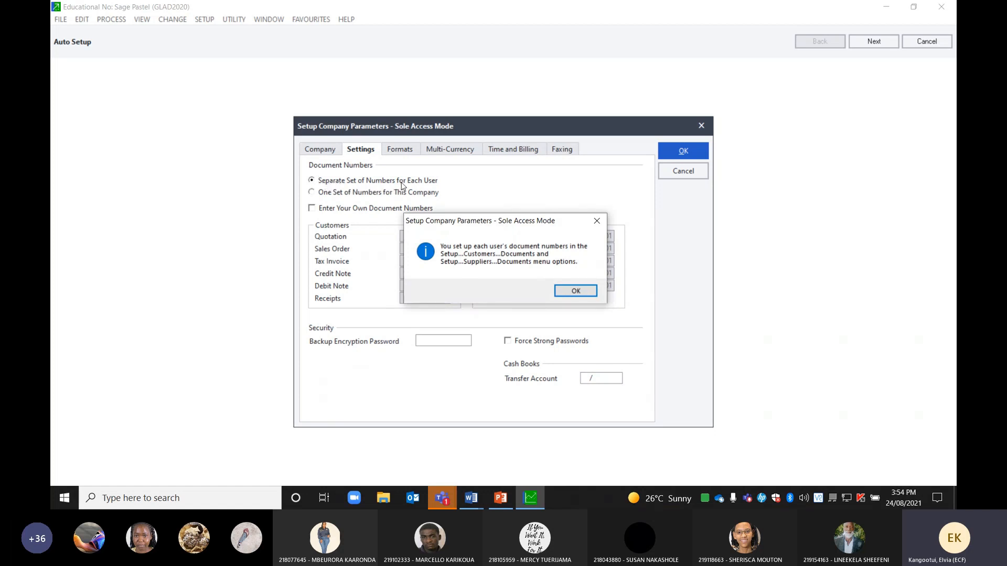
pyautogui.click(575, 293)
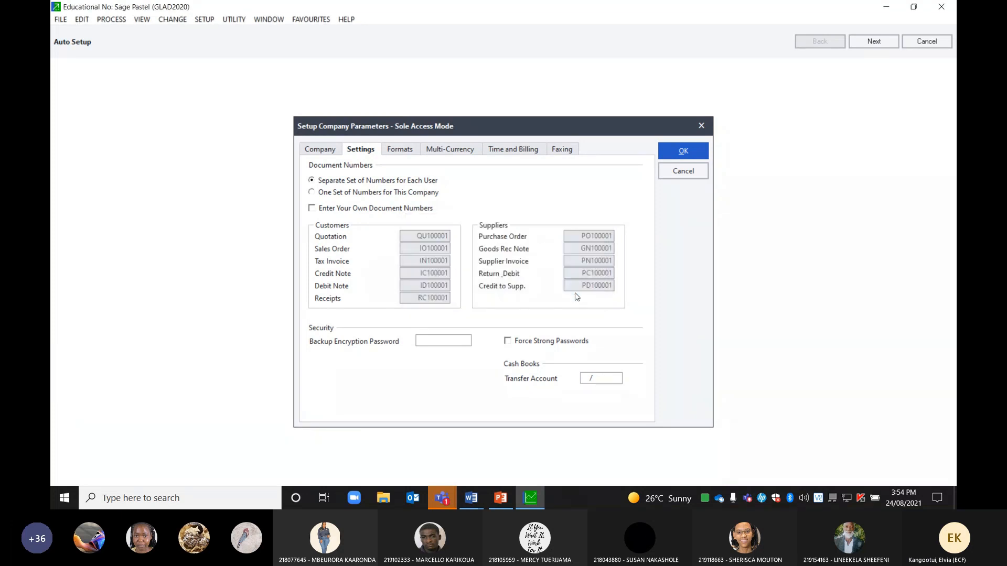
pyautogui.click(312, 193)
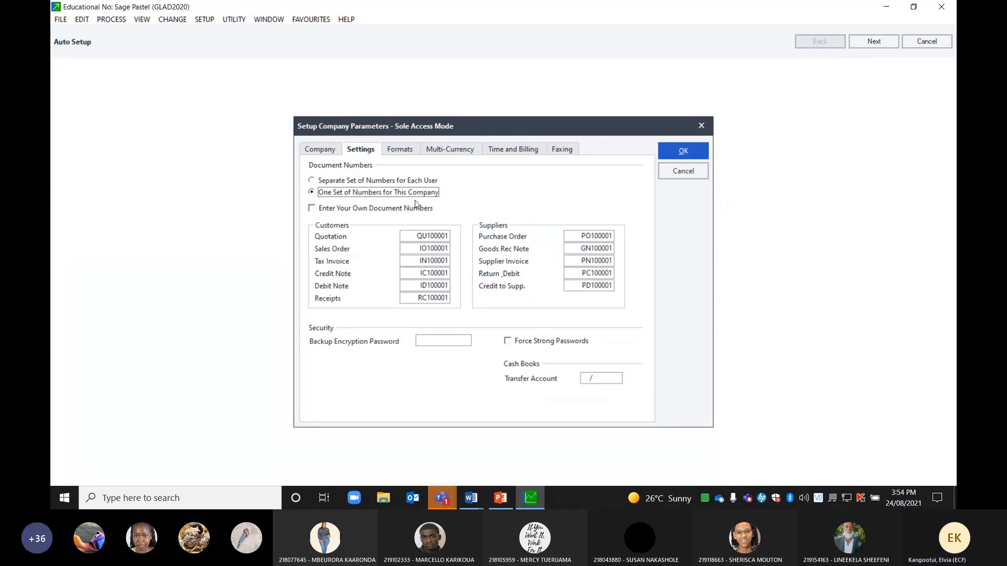
# Check the N$ amount formats and advance Auto Setup to the save-changes prompt
pyautogui.click(400, 151)
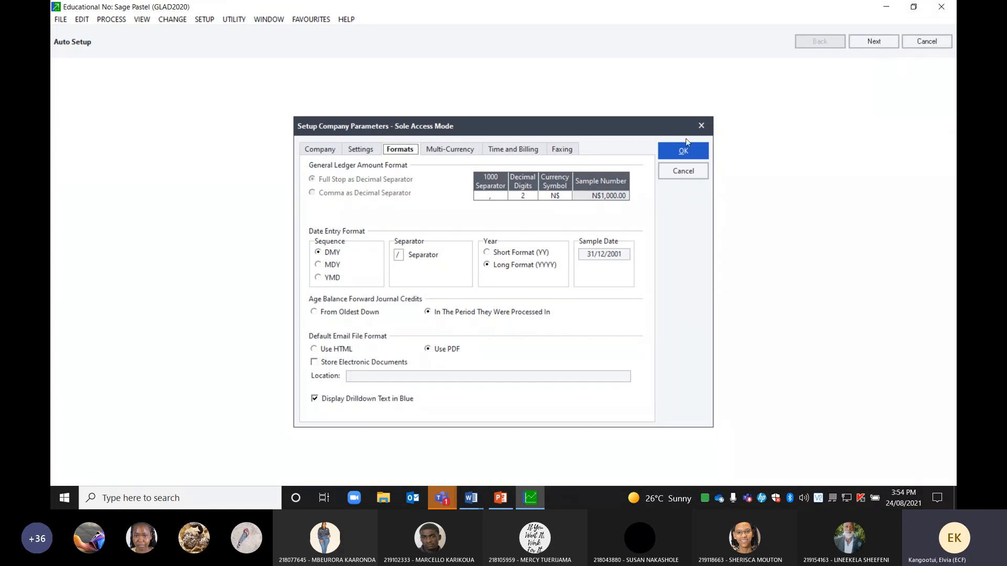
pyautogui.click(871, 44)
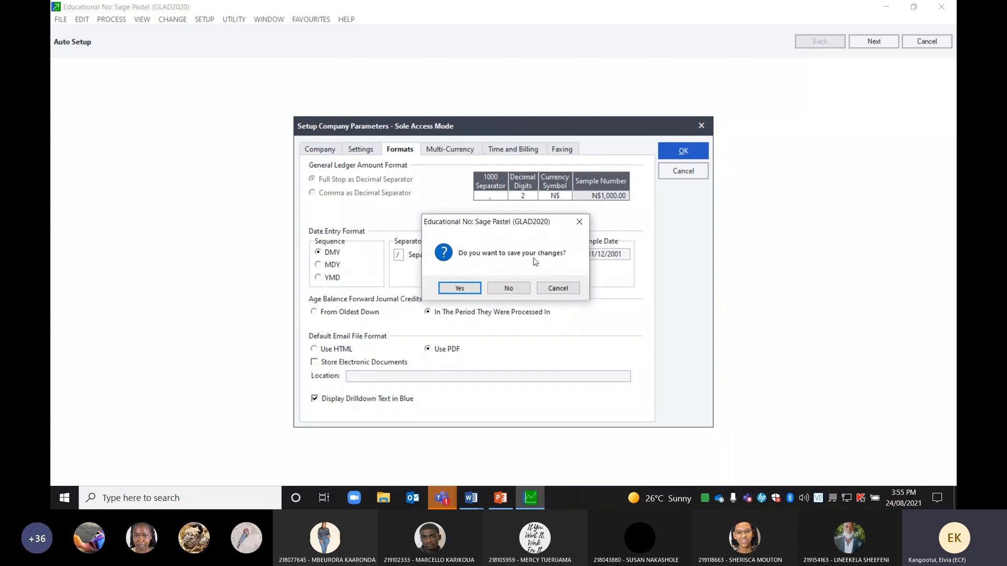
# Confirm saving the company parameter changes to reach the financial categories step
pyautogui.click(457, 287)
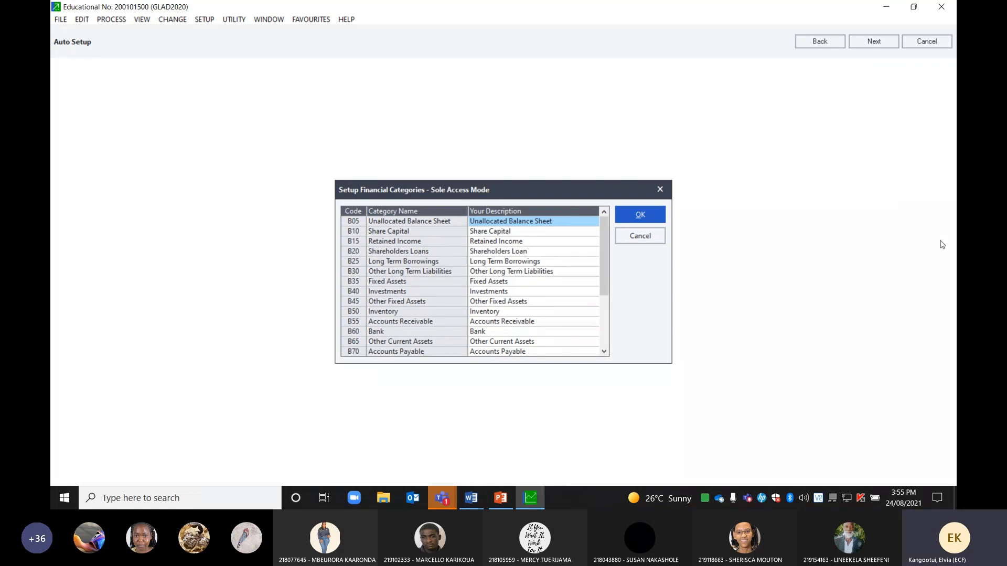
# Step through Report Writer Categories to Setup Entry Types, showing 2 cash books and 18 journals
pyautogui.click(874, 44)
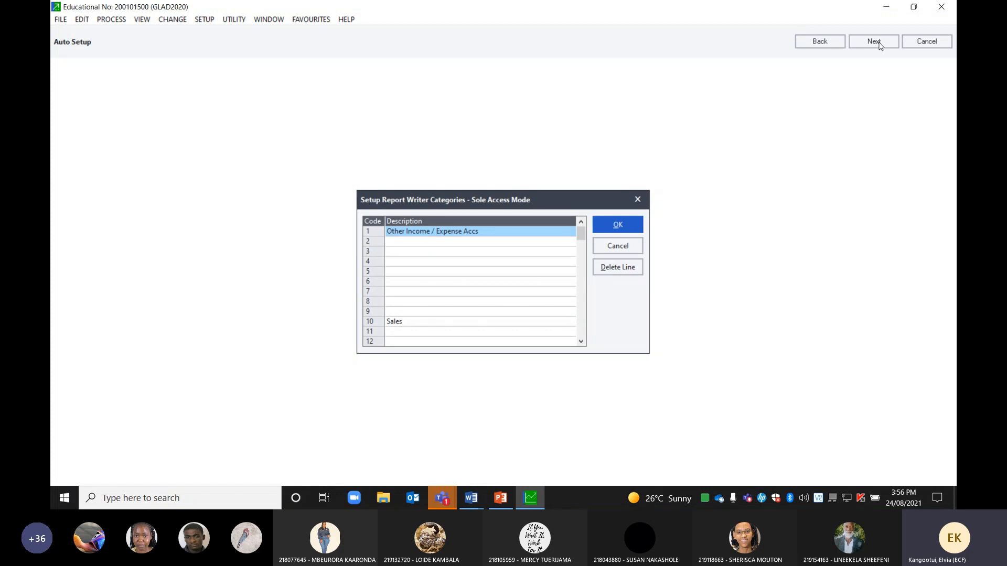
pyautogui.click(881, 44)
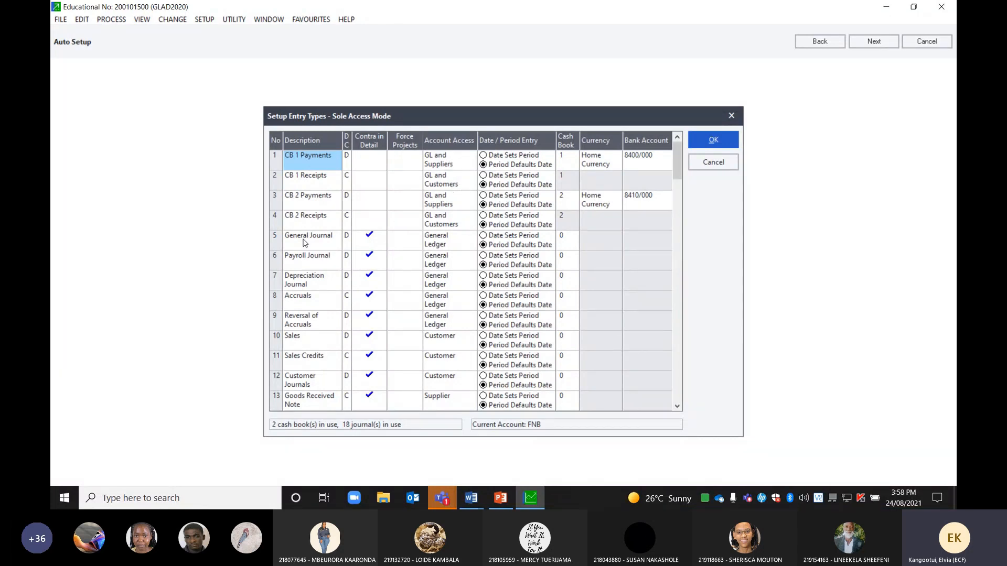
# Set the account access of CB 1 Payments and CB 1 Receipts to Any Account
pyautogui.click(468, 161)
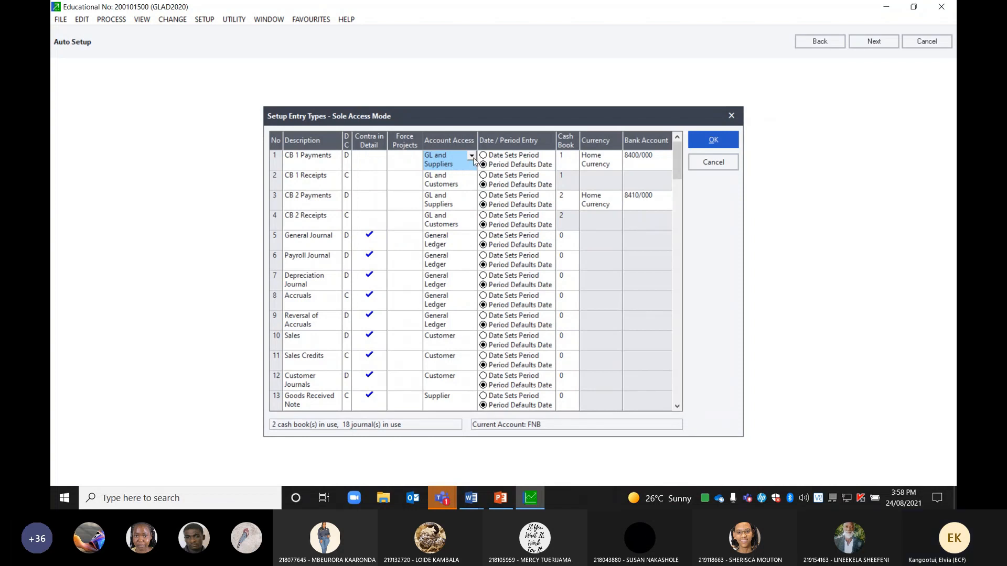
pyautogui.click(472, 157)
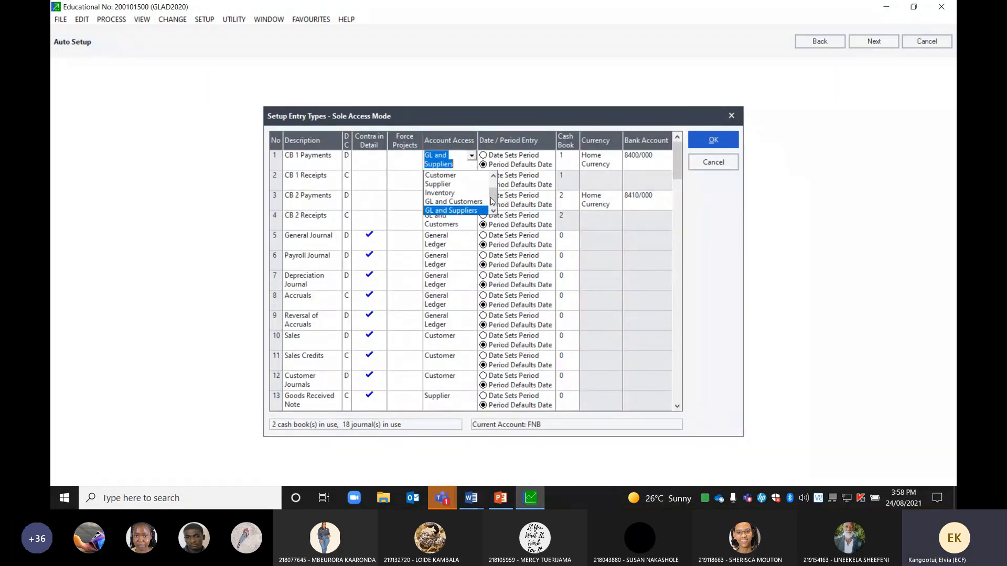
pyautogui.moveTo(495, 192); pyautogui.dragTo(495, 180)
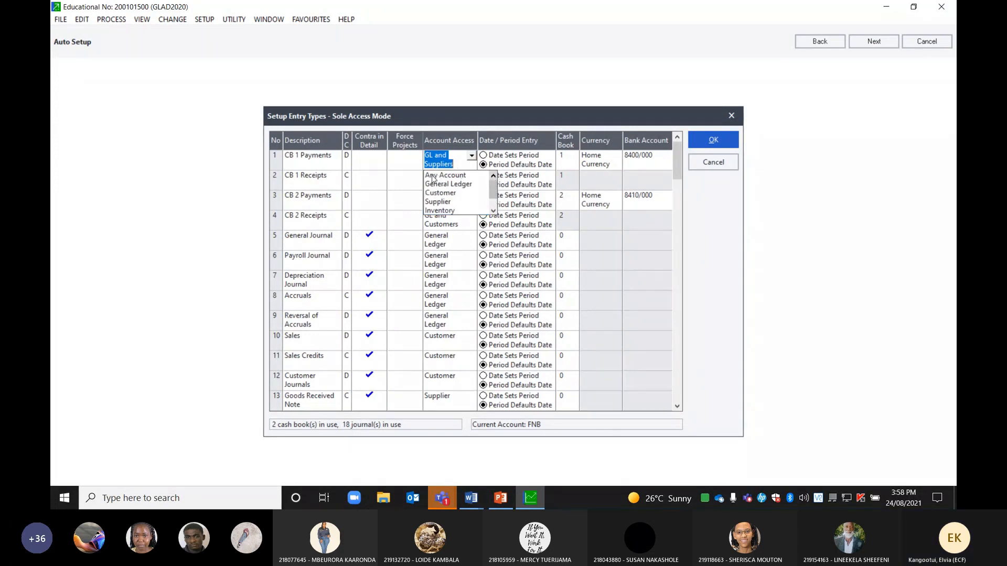
pyautogui.click(449, 176)
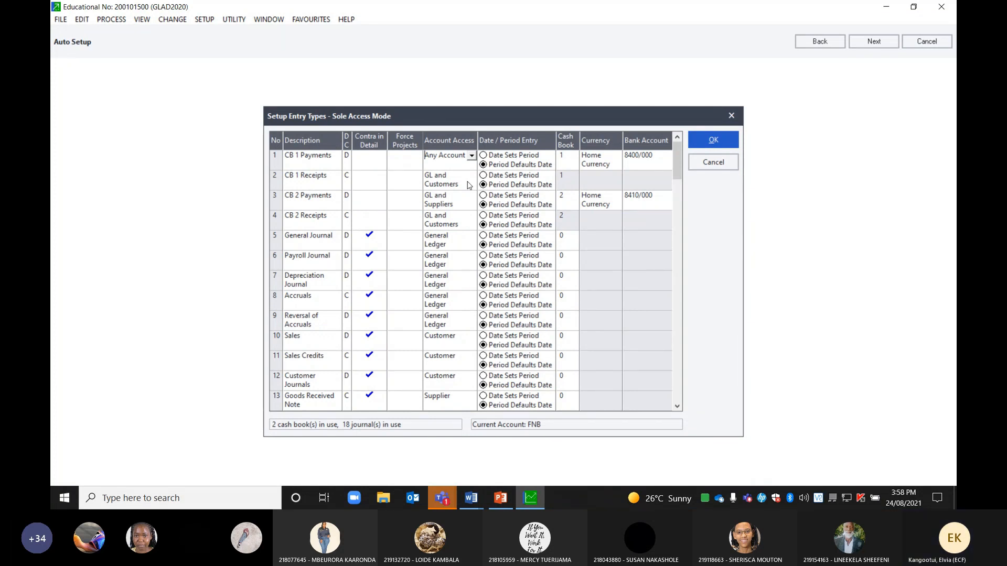
pyautogui.click(469, 187)
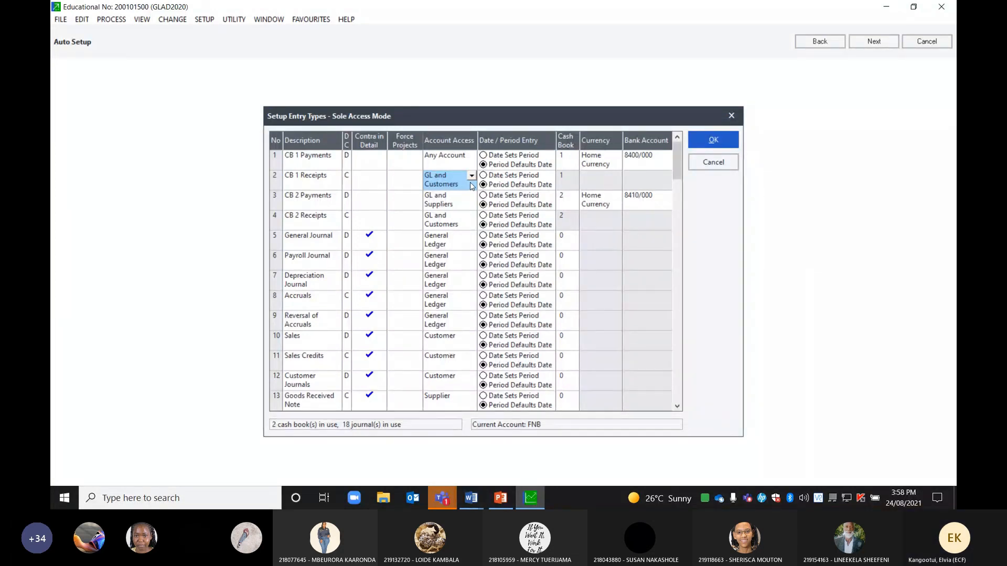
pyautogui.click(472, 177)
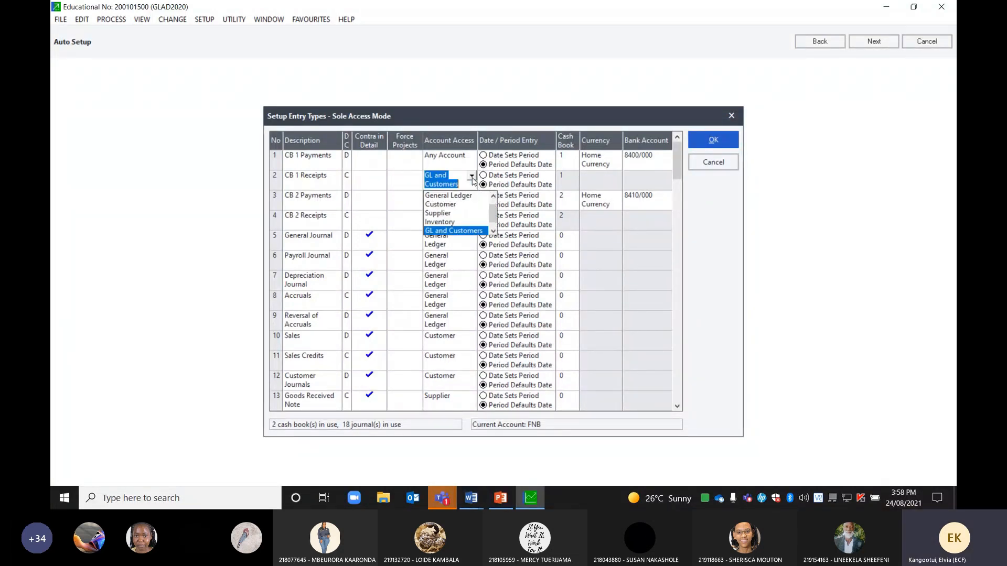
pyautogui.scroll(1, 494, 205)
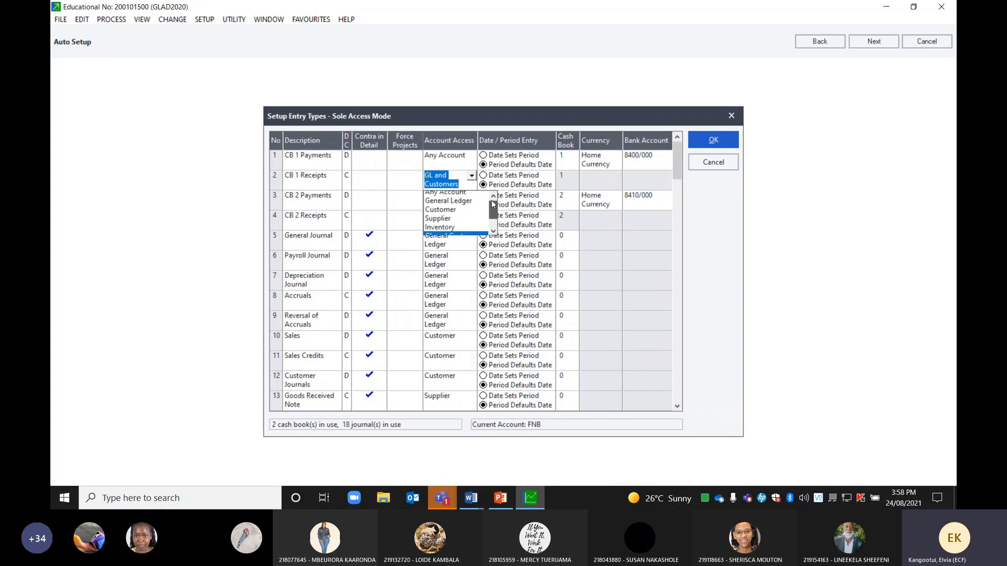
pyautogui.click(451, 196)
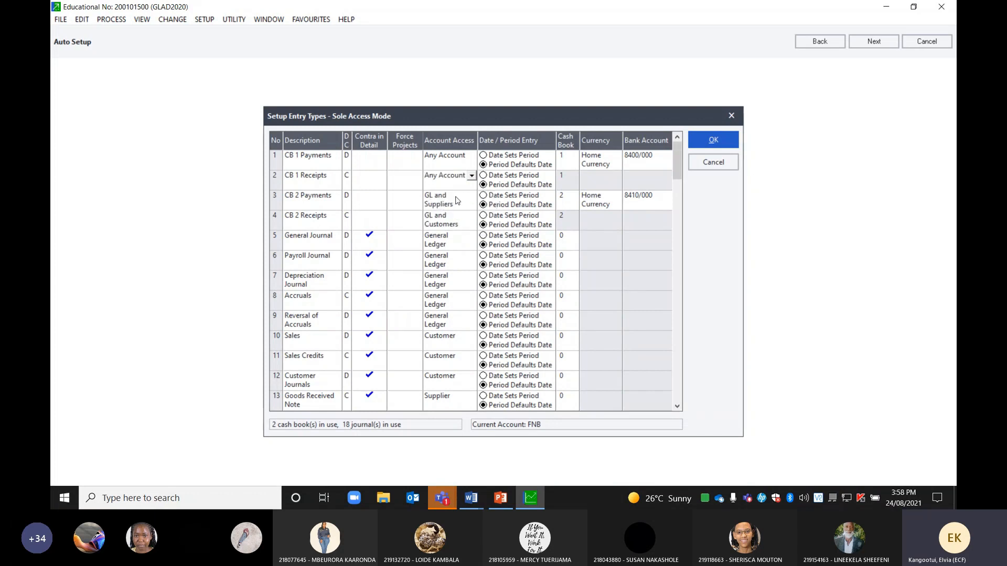
# Set the account access of CB 2 Payments and CB 2 Receipts to Any Account
pyautogui.click(472, 204)
pyautogui.click(472, 202)
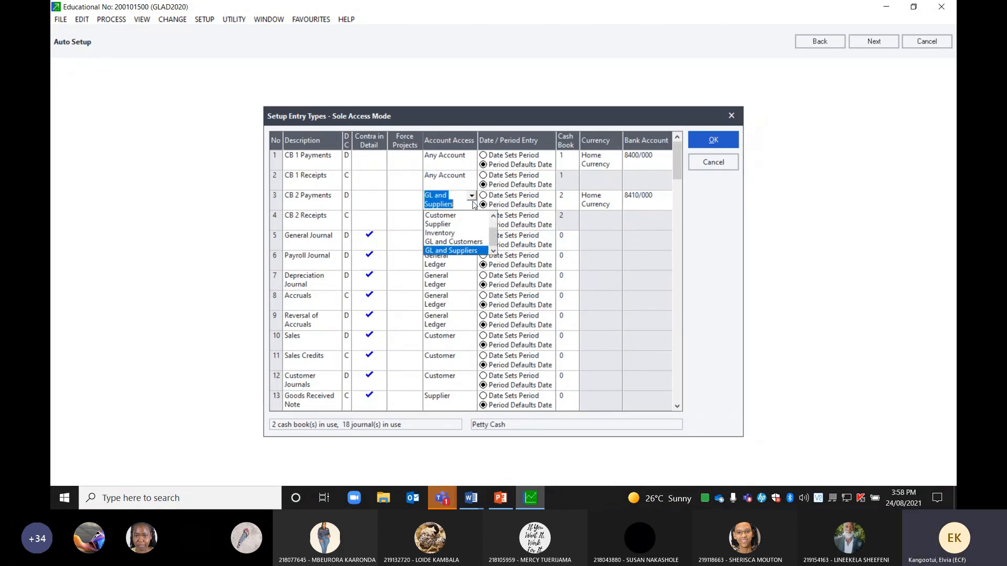
pyautogui.scroll(1, 468, 231)
pyautogui.click(469, 219)
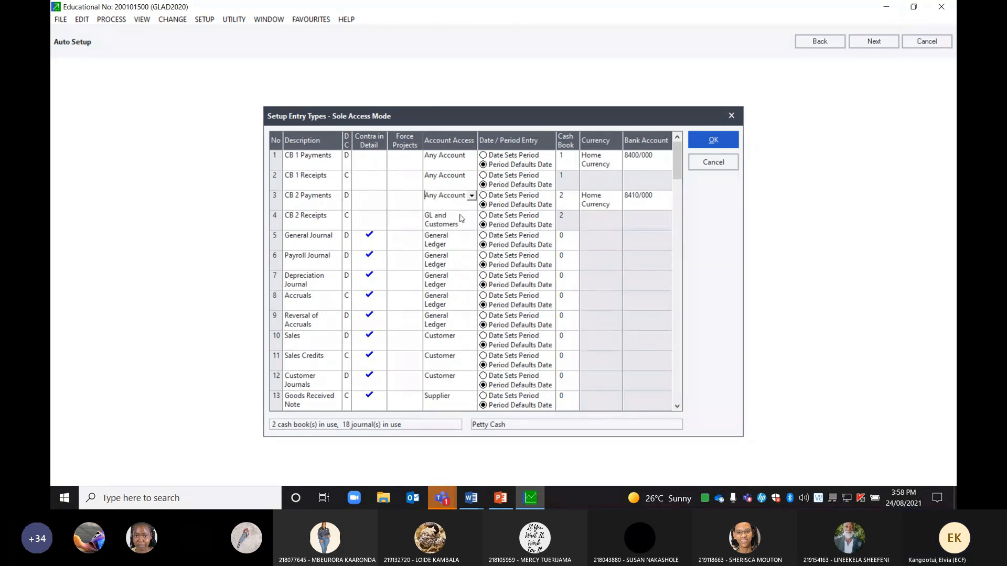
pyautogui.click(461, 220)
pyautogui.click(472, 216)
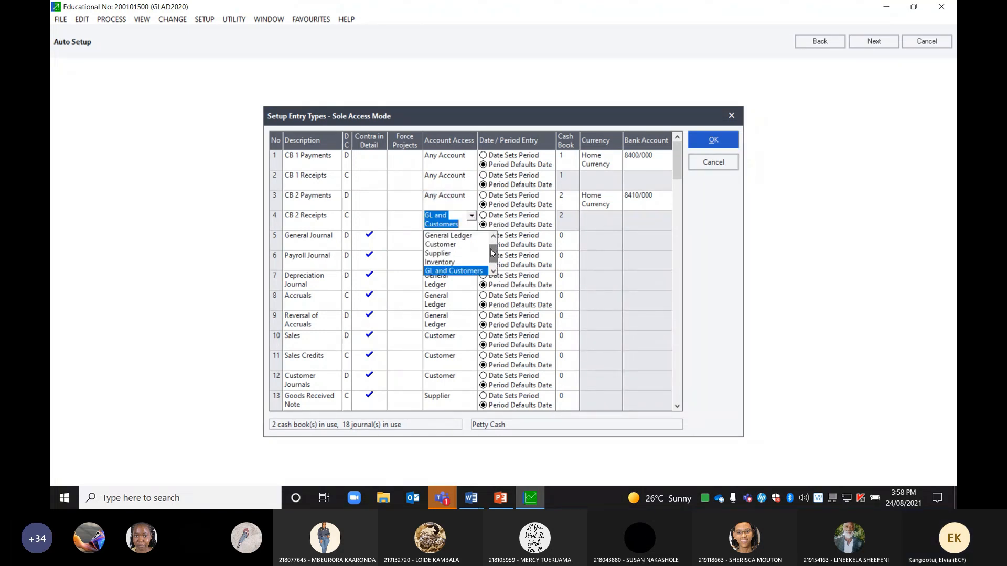
pyautogui.scroll(1, 491, 246)
pyautogui.click(460, 236)
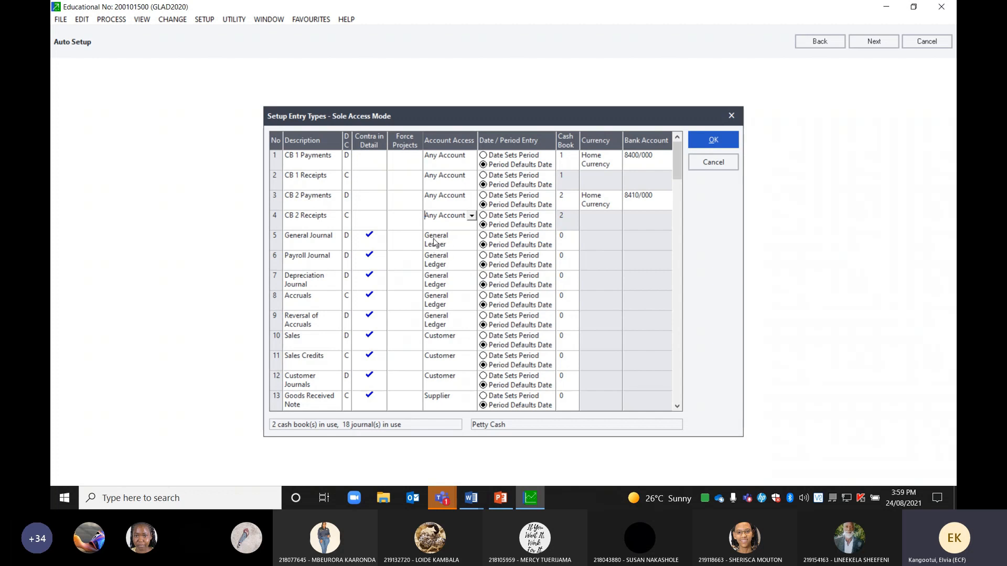
pyautogui.click(469, 244)
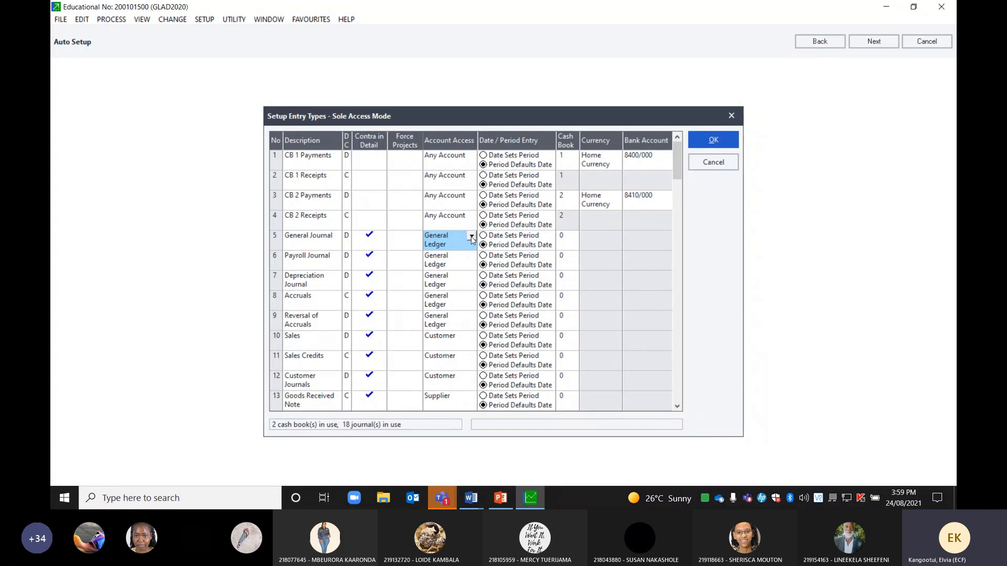
# Change row 5, General Journal, from General Ledger-only access to Any Account
pyautogui.click(472, 238)
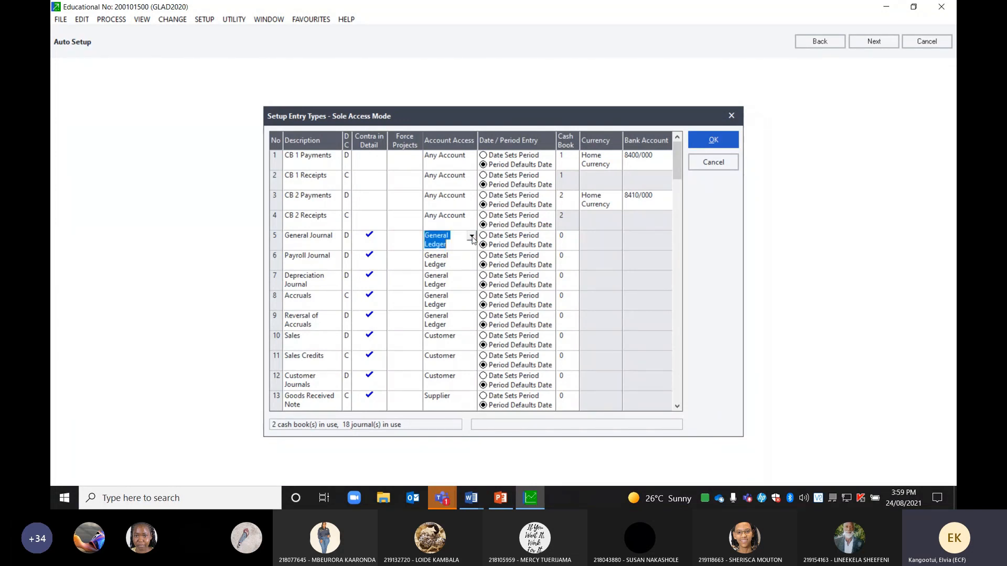
pyautogui.click(472, 237)
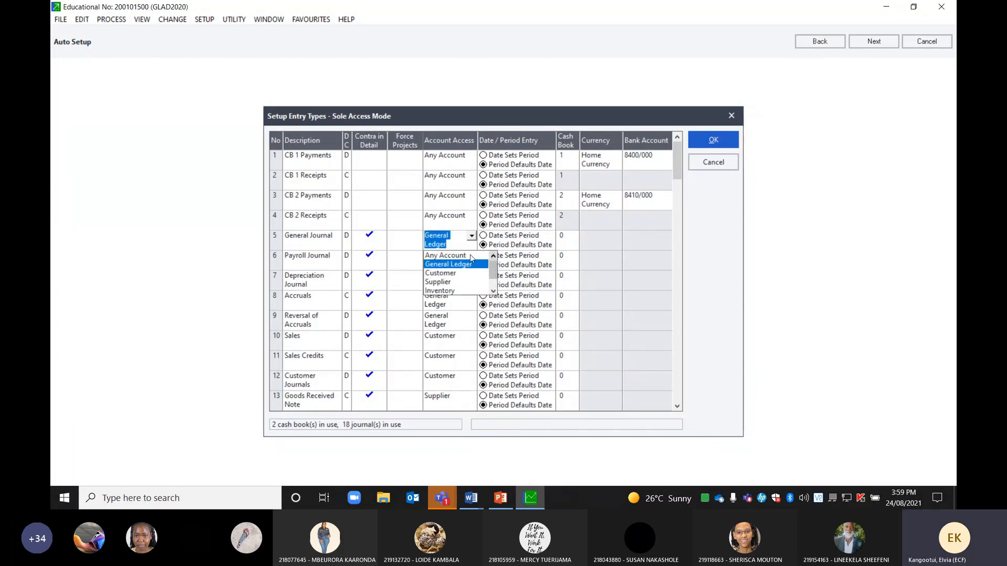
pyautogui.click(470, 256)
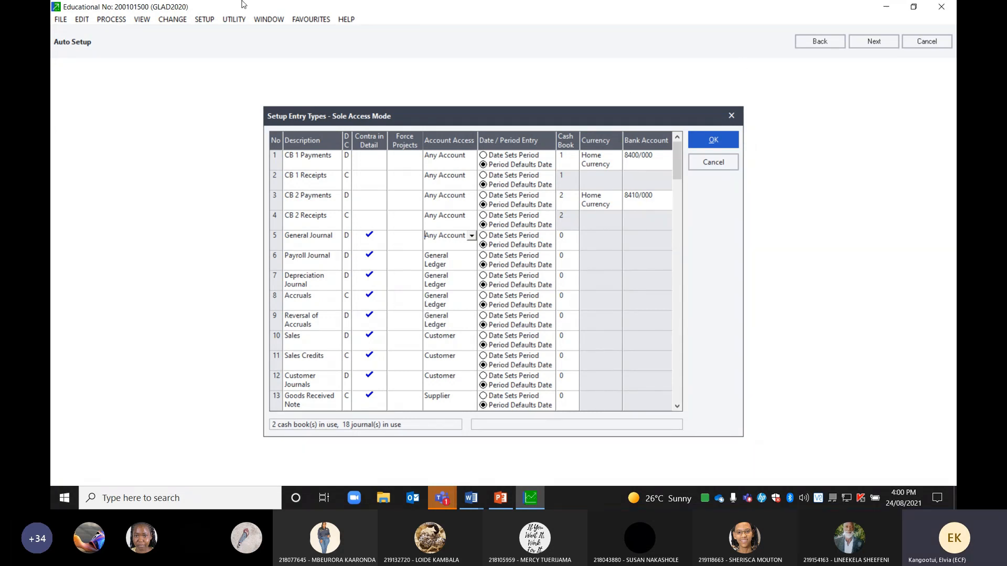
# Save the entry type changes and advance Auto Setup to Setup Periods
pyautogui.click(885, 40)
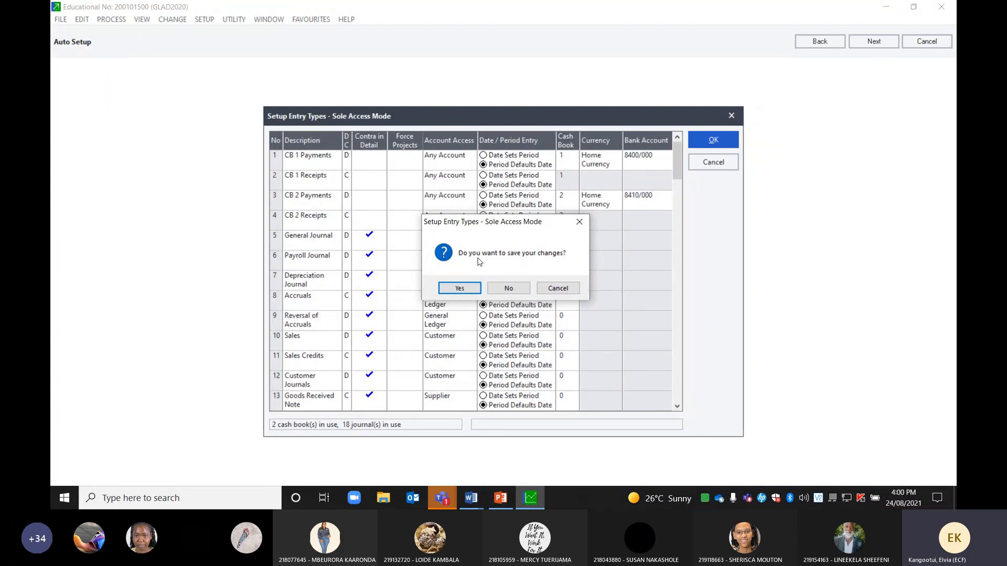
pyautogui.click(460, 286)
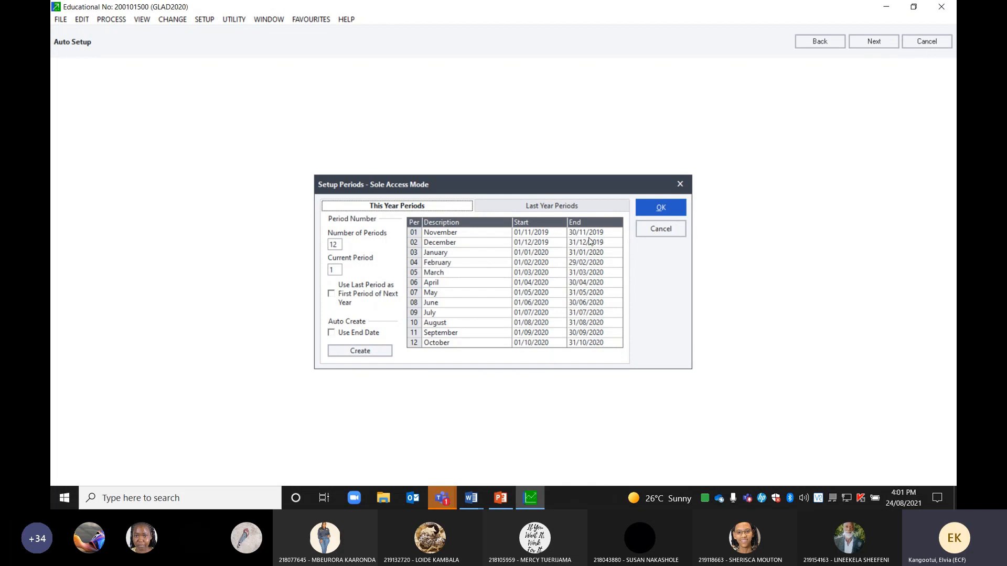
pyautogui.click(563, 235)
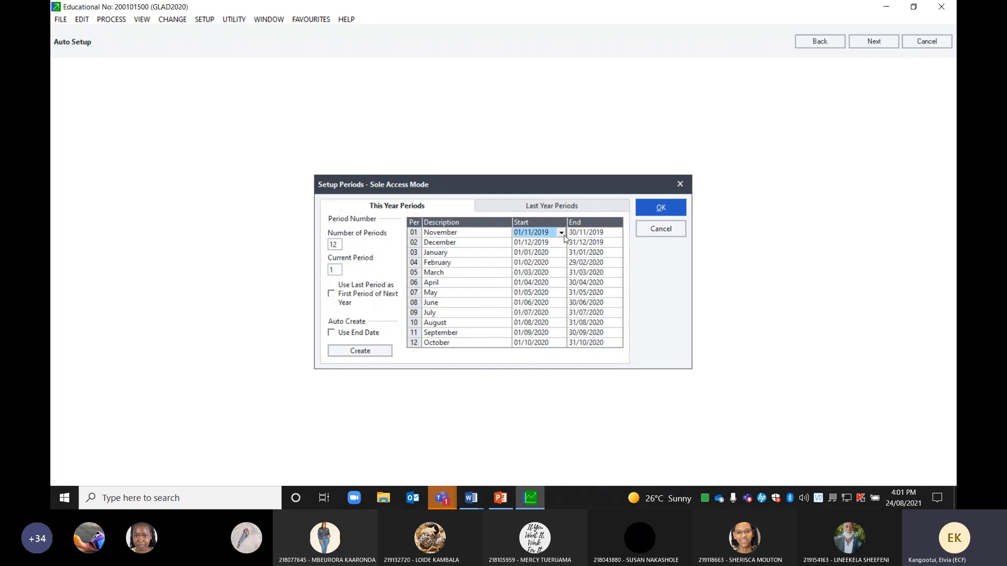
pyautogui.click(563, 235)
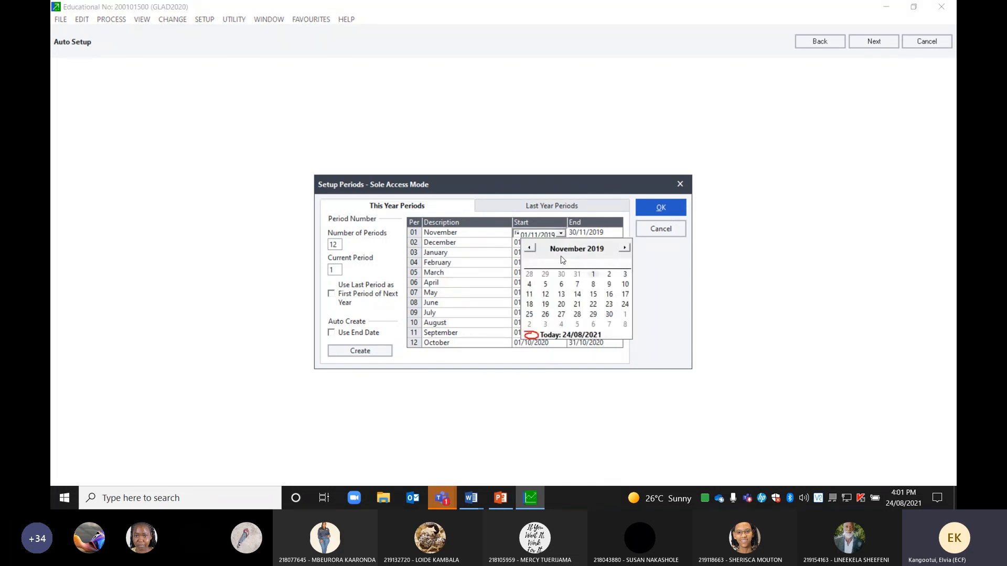
pyautogui.click(593, 274)
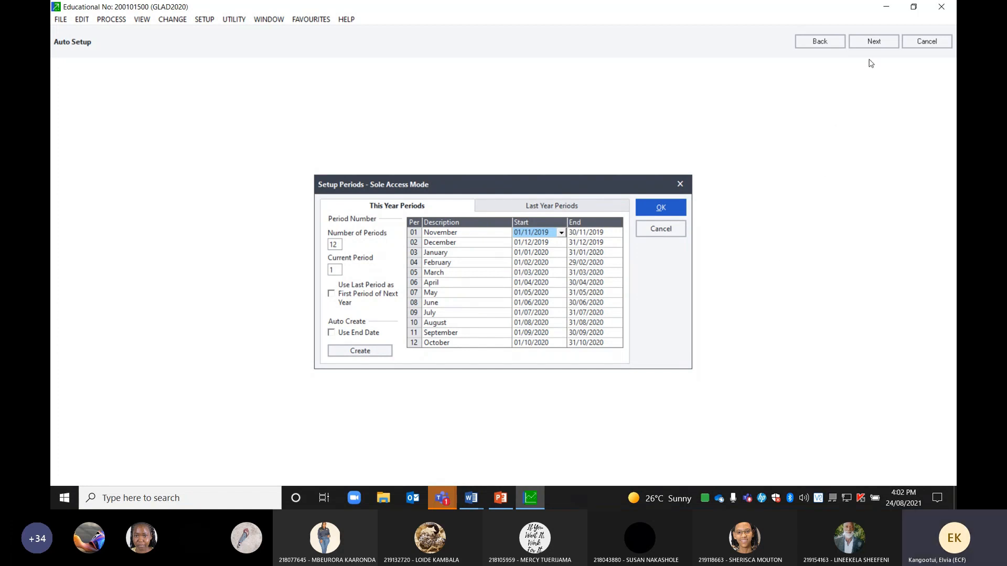
# Accept the 12 periods, 01/11/2019 to 31/10/2020, and continue to tax general settings
pyautogui.click(874, 39)
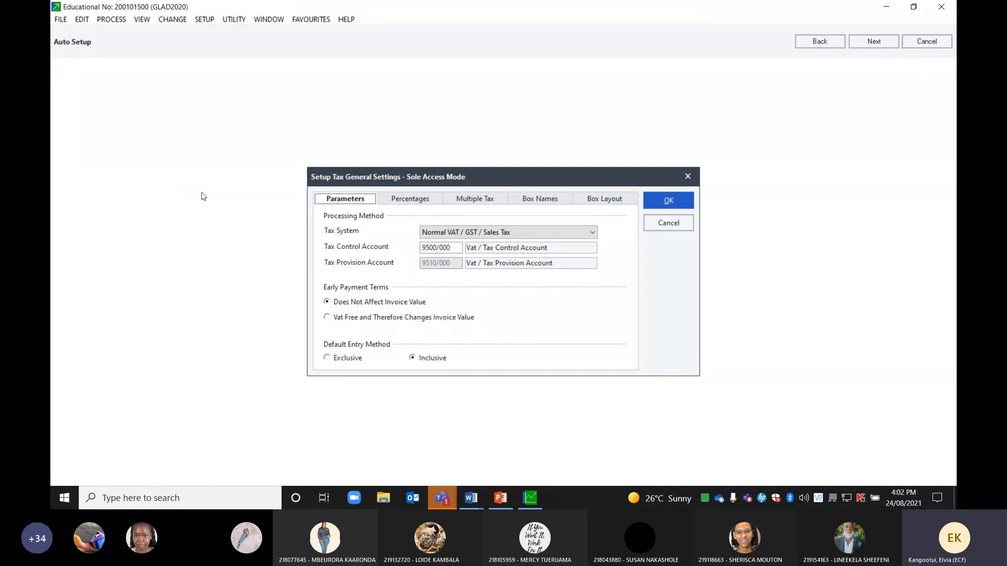
pyautogui.moveTo(475, 501)
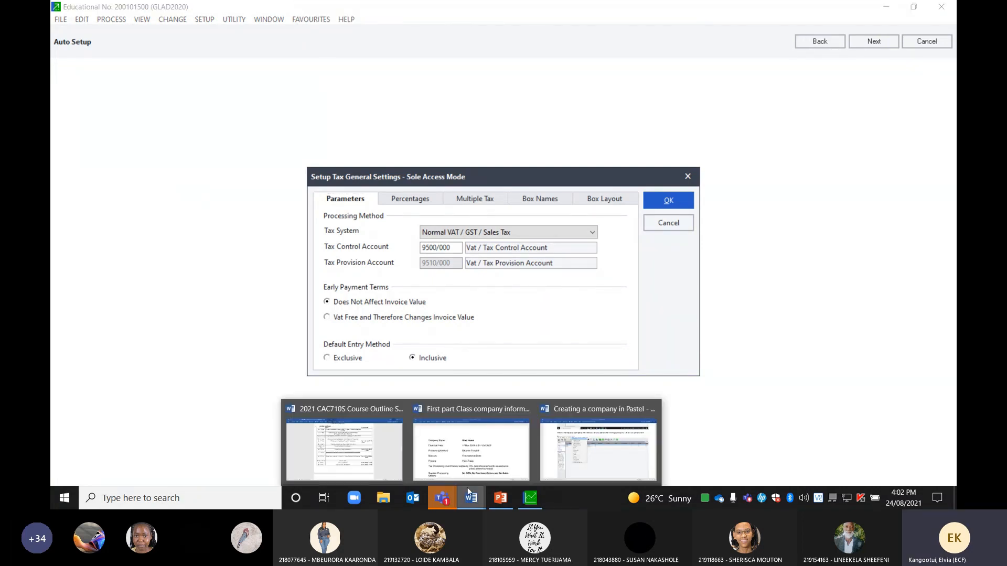
pyautogui.click(455, 462)
pyautogui.scroll(-4, 771, 348)
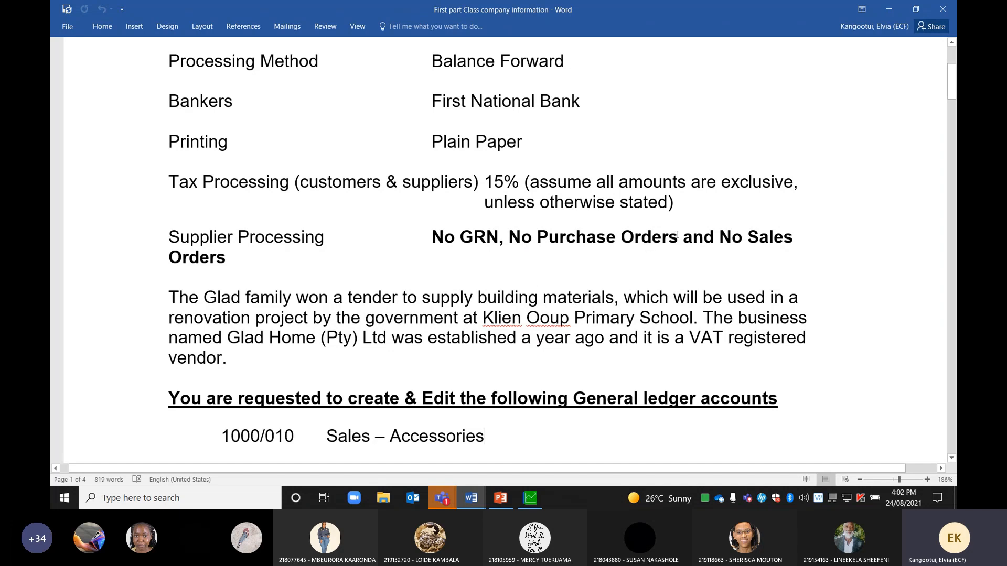
pyautogui.scroll(-4, 538, 357)
pyautogui.scroll(-15, 539, 356)
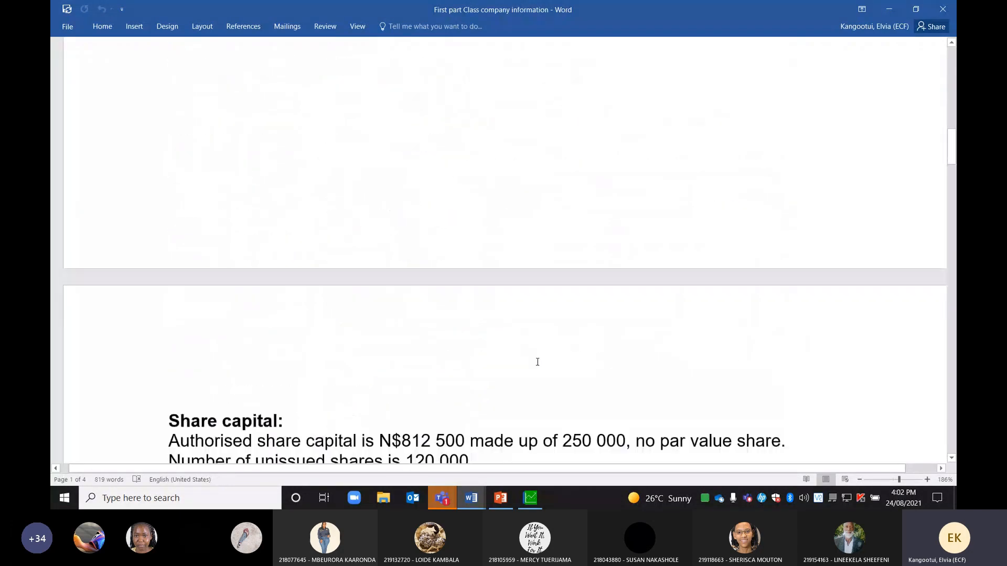
pyautogui.scroll(1, 547, 362)
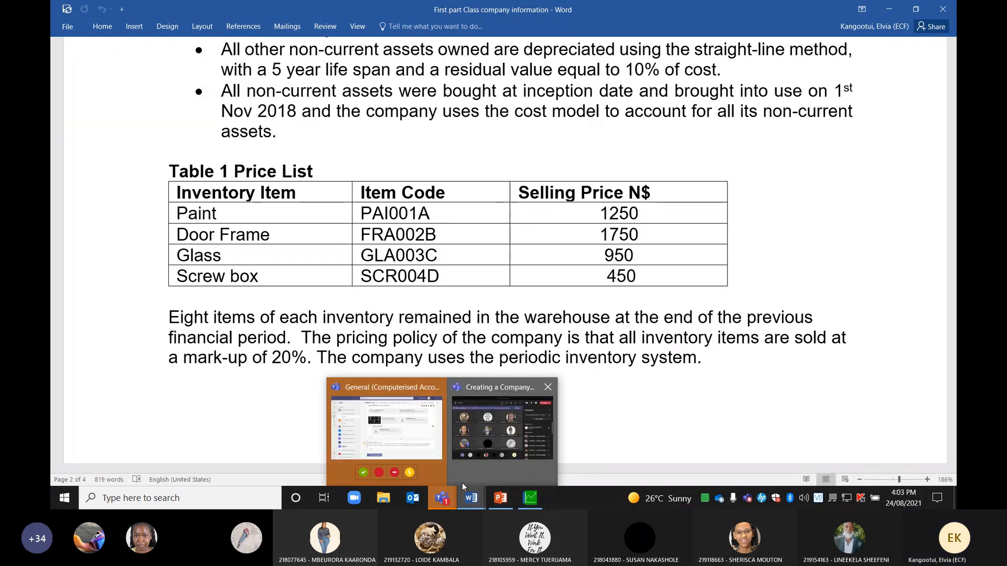
pyautogui.moveTo(529, 495)
pyautogui.click(488, 462)
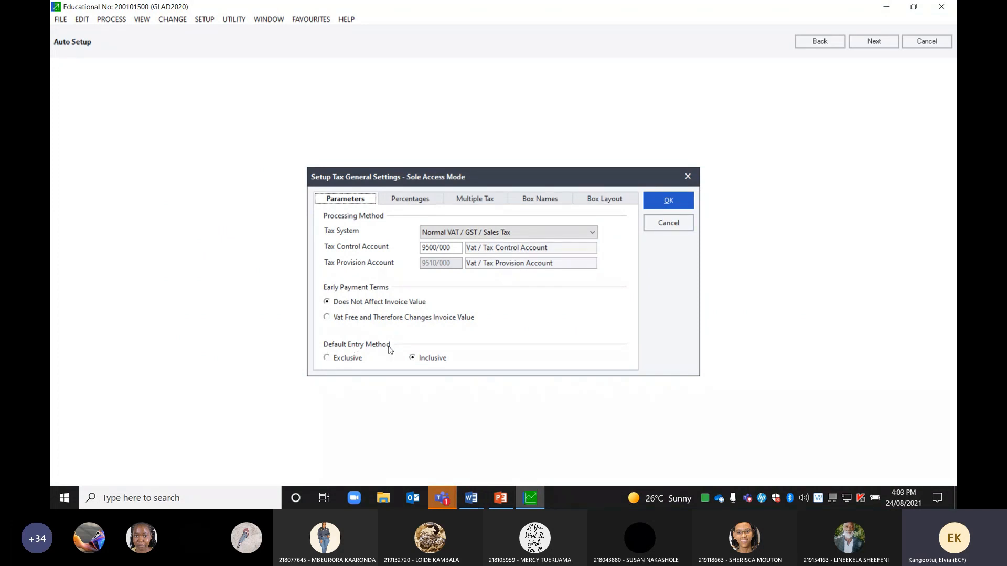
# Make Exclusive the default tax entry method, then view the tax rate percentages table
pyautogui.click(327, 358)
pyautogui.click(412, 359)
pyautogui.click(327, 358)
pyautogui.click(407, 202)
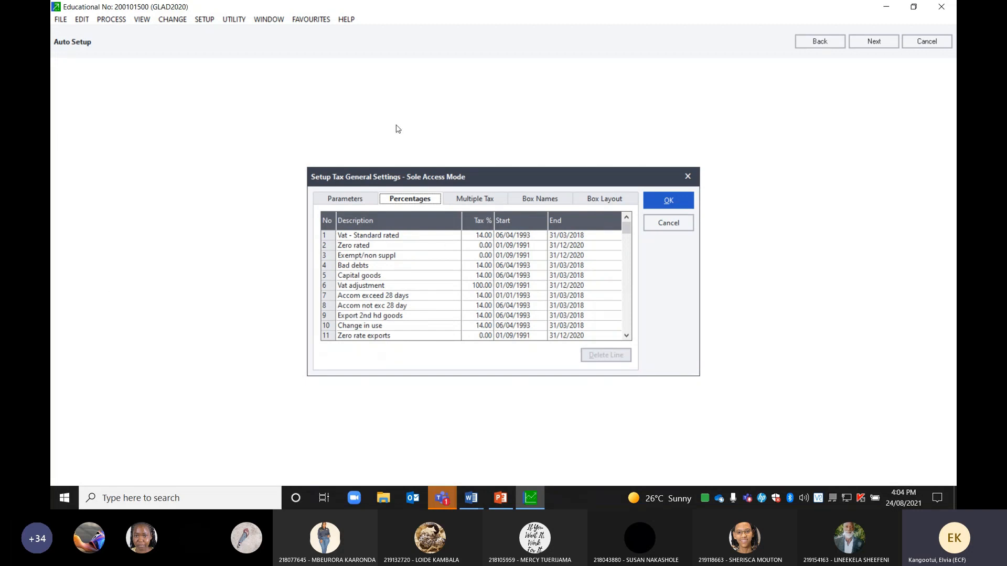
# Scroll the tax rate table to the 15% VAT rates, then return to Parameters
pyautogui.click(627, 335)
pyautogui.click(627, 336)
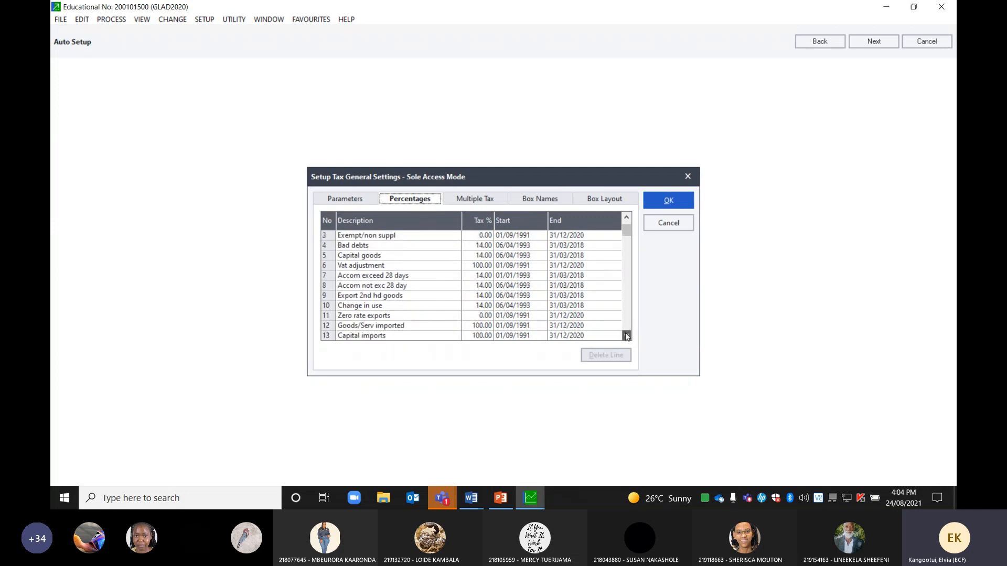
pyautogui.click(626, 336)
pyautogui.click(627, 335)
pyautogui.click(627, 336)
pyautogui.click(627, 336)
pyautogui.click(627, 335)
pyautogui.click(626, 336)
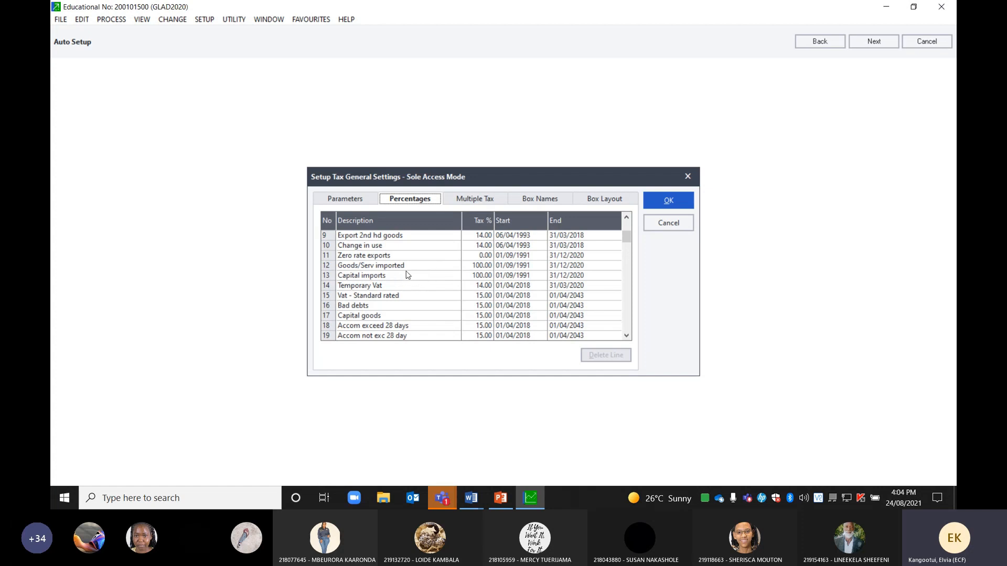
pyautogui.click(341, 200)
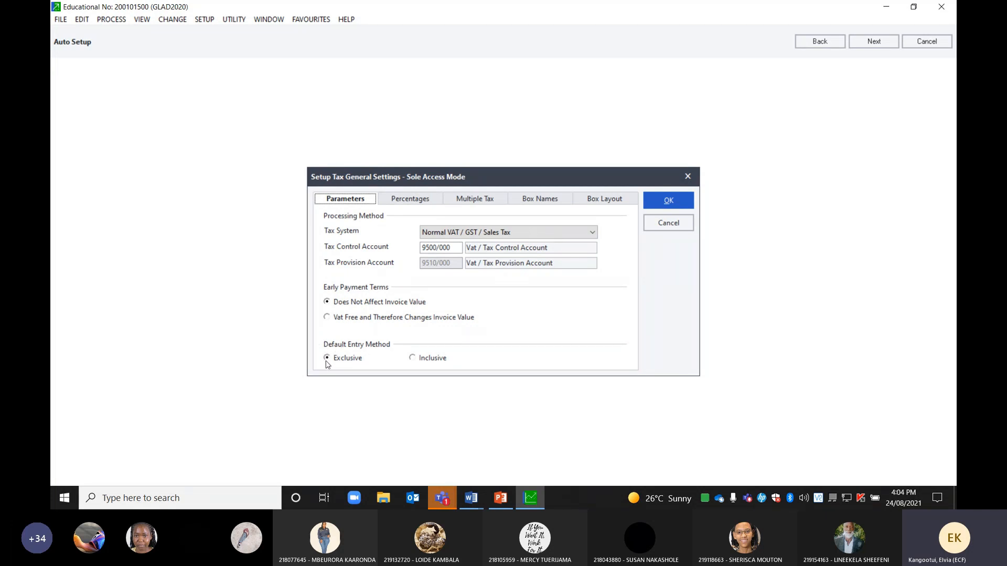
# Keep Normal VAT / GST / Sales Tax as the tax system and bring up the Word company document
pyautogui.click(406, 203)
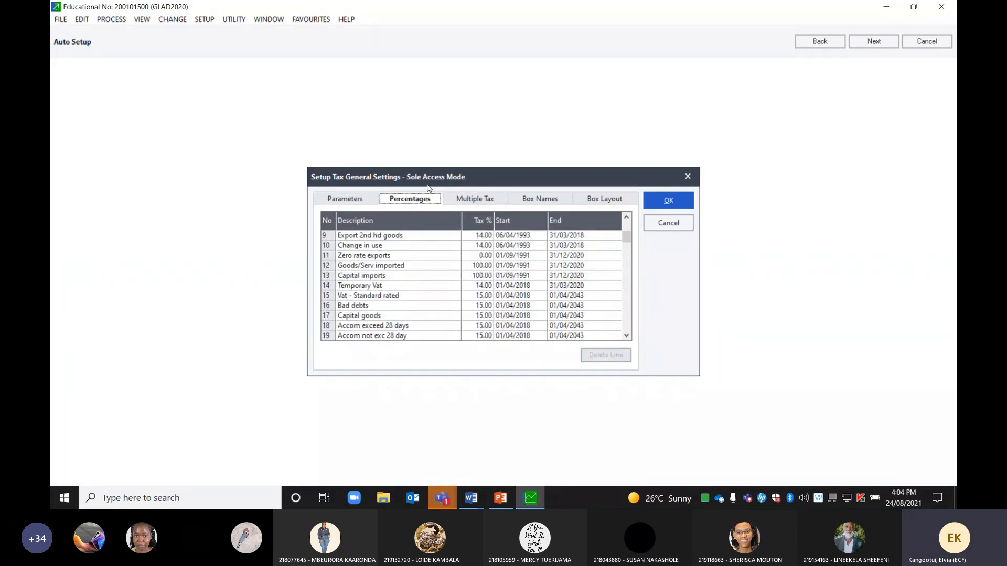
pyautogui.click(352, 202)
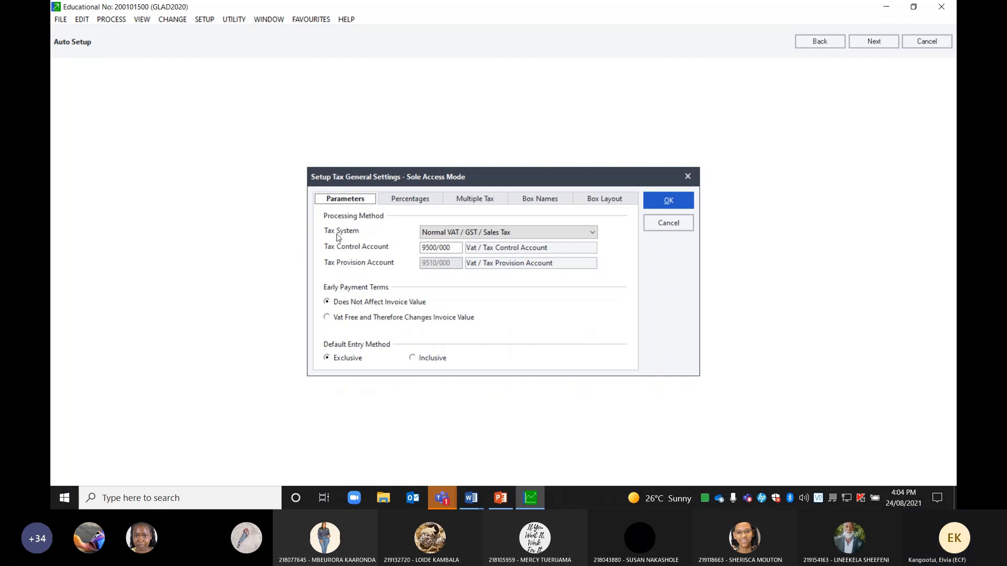
pyautogui.click(594, 235)
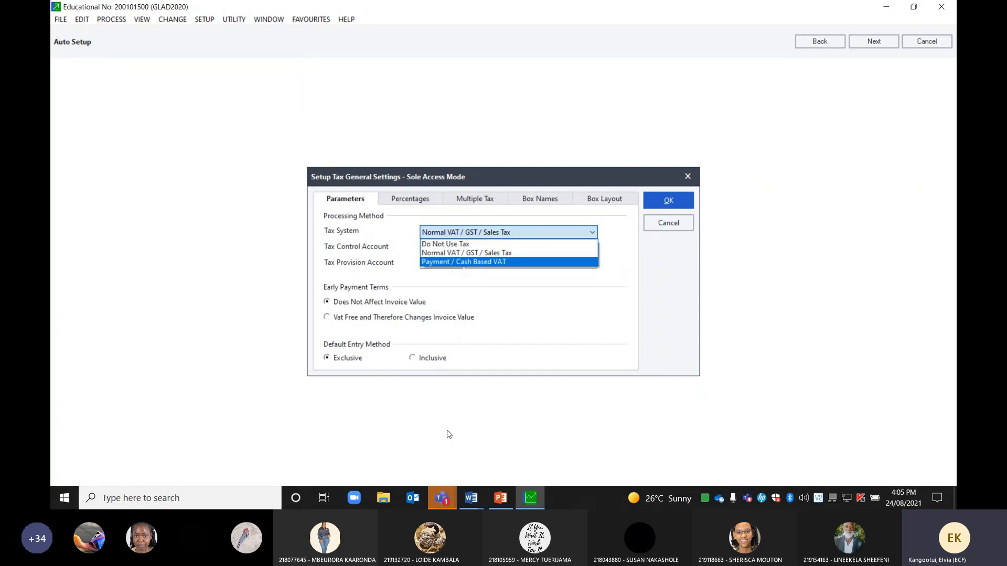
pyautogui.click(472, 497)
pyautogui.click(476, 460)
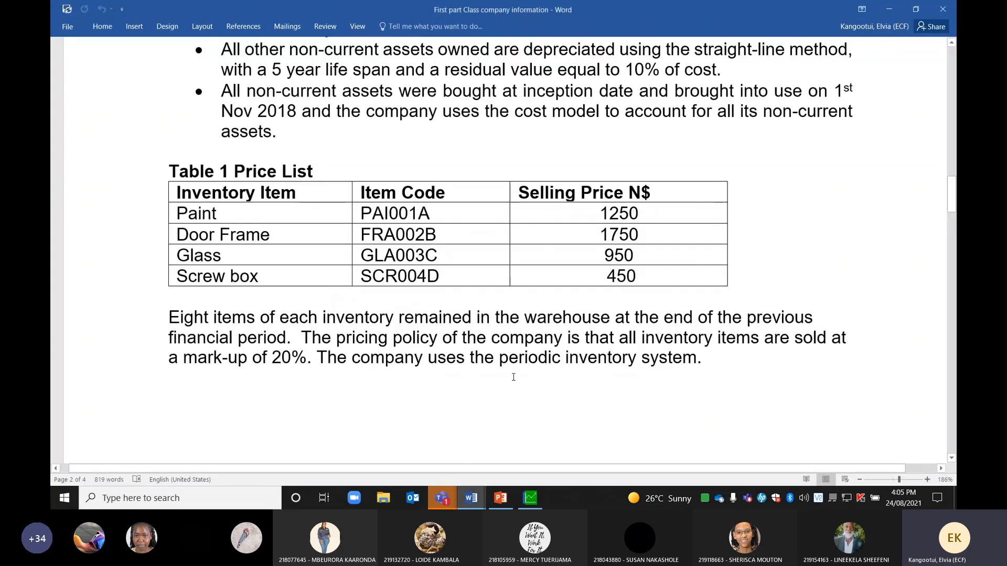
# Scroll Word to the Tax Processing note (15%, exclusive), then return to Pastel
pyautogui.scroll(10, 561, 303)
pyautogui.scroll(5, 562, 306)
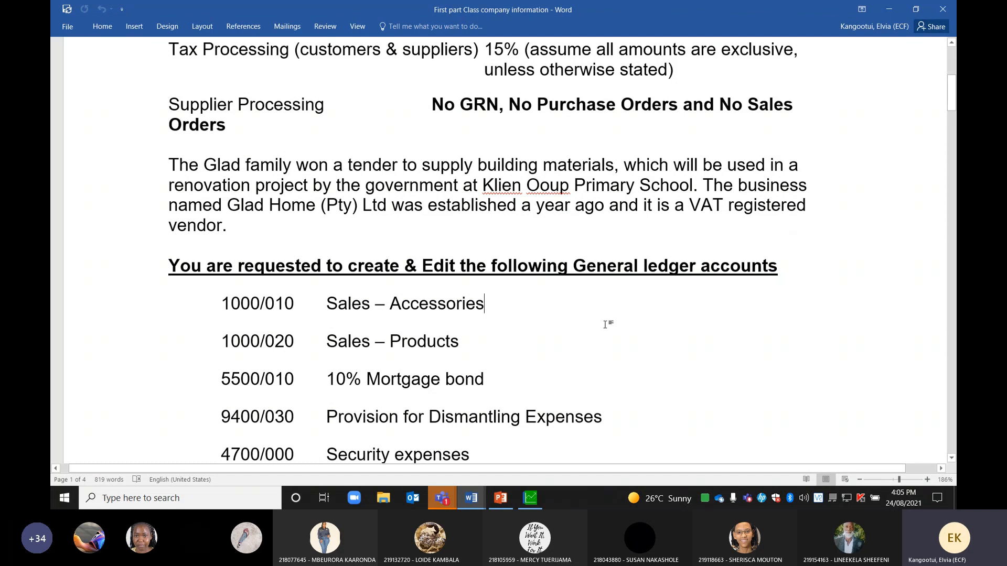
pyautogui.click(531, 498)
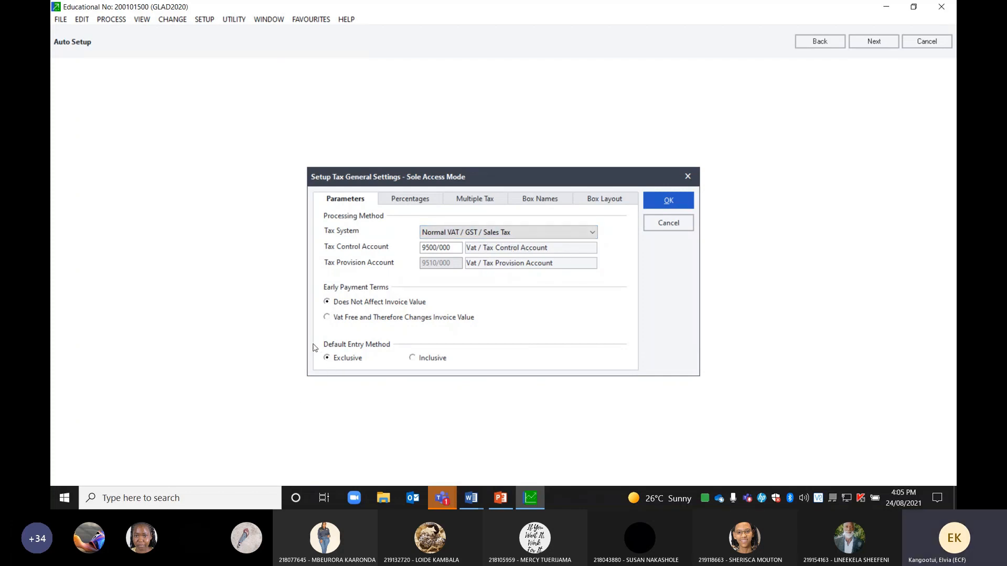
# Save the tax general settings and continue to the Tax Manager tax periods
pyautogui.click(874, 43)
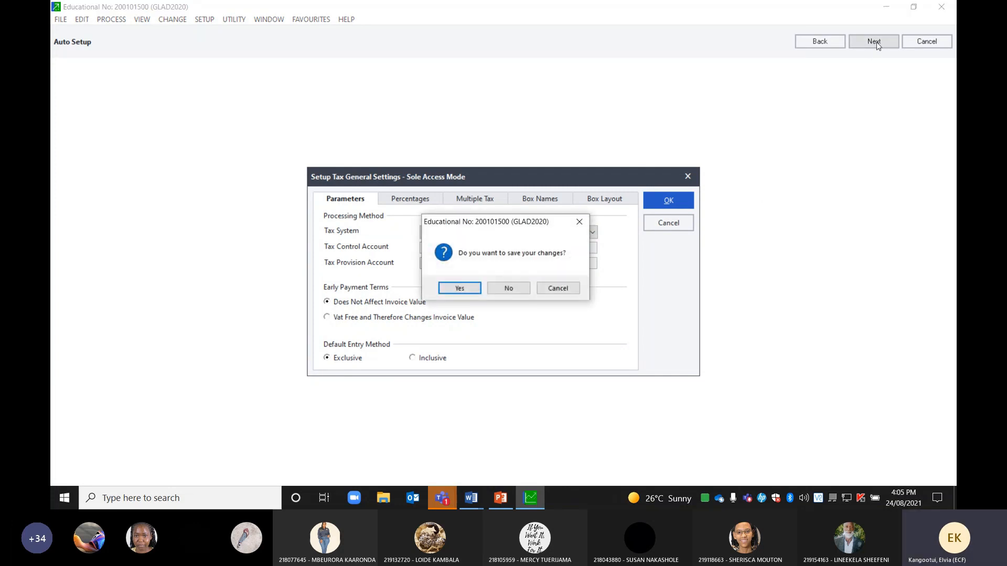
pyautogui.click(452, 288)
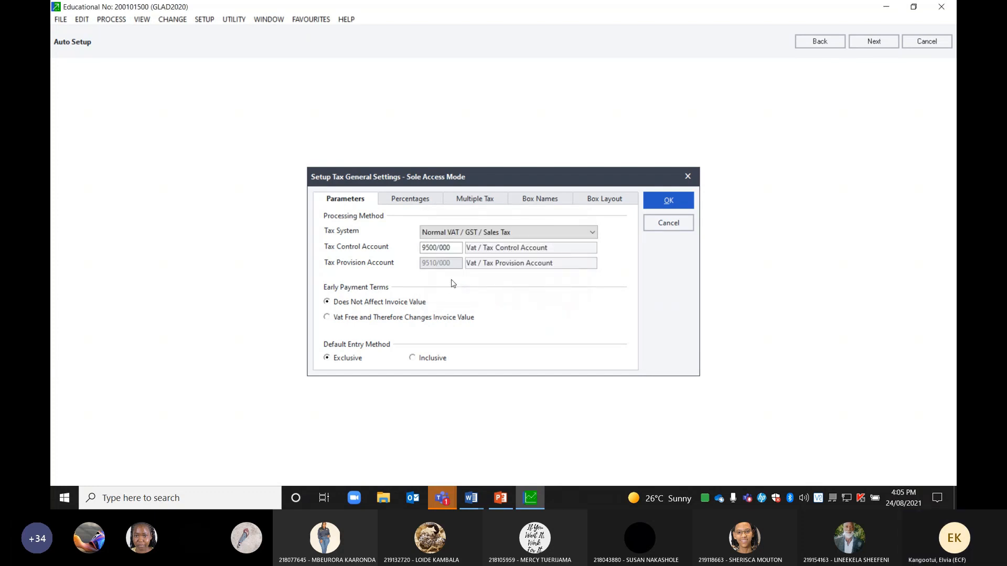
pyautogui.click(668, 200)
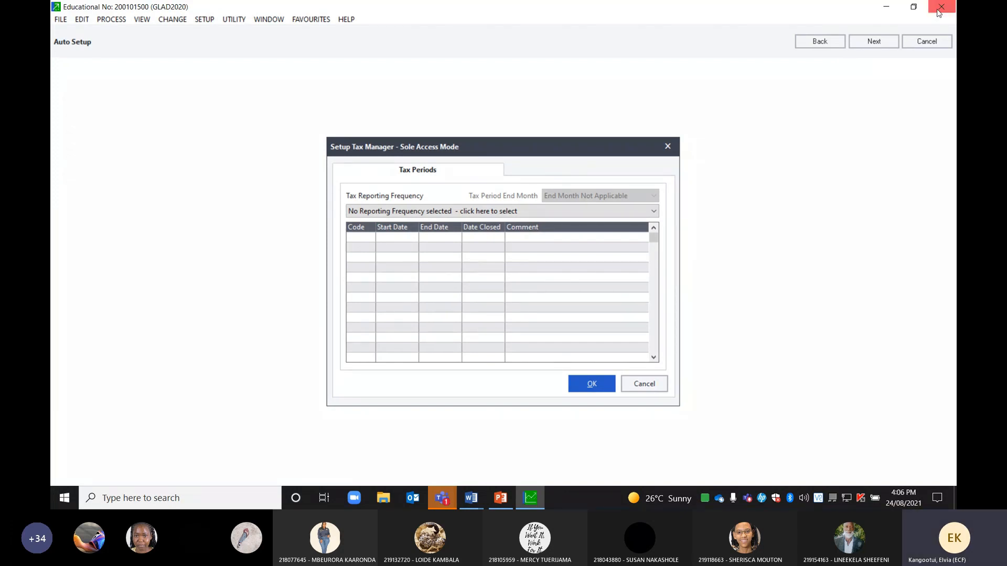
# Skip the Tax Manager and European Union setup, declining to save, to reach Customers Control
pyautogui.click(872, 40)
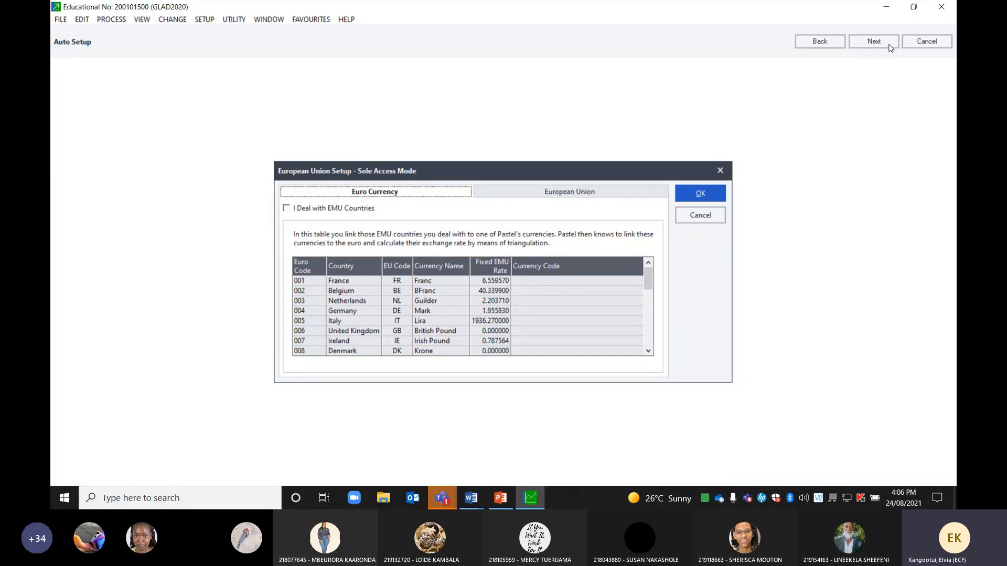
pyautogui.click(881, 45)
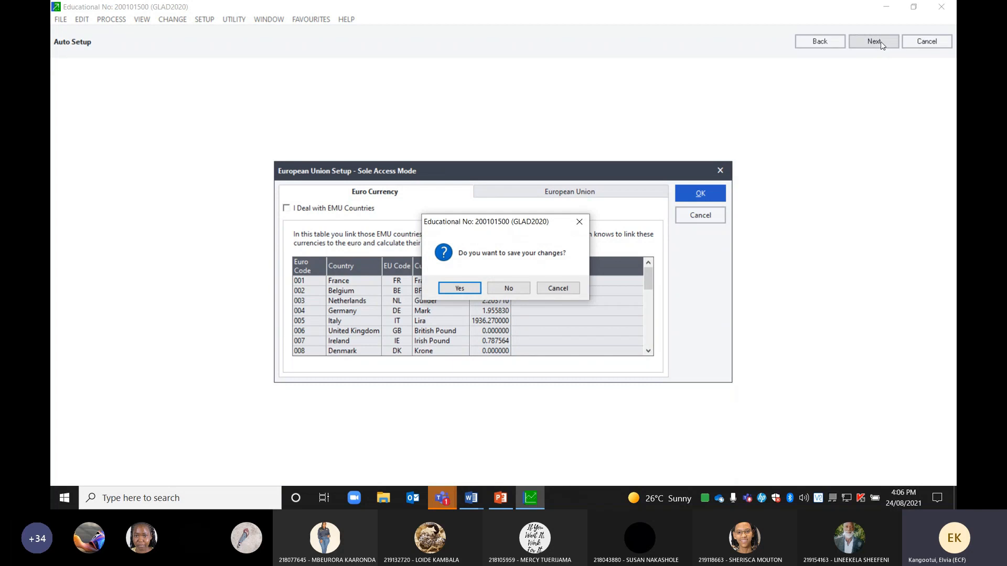
pyautogui.click(508, 286)
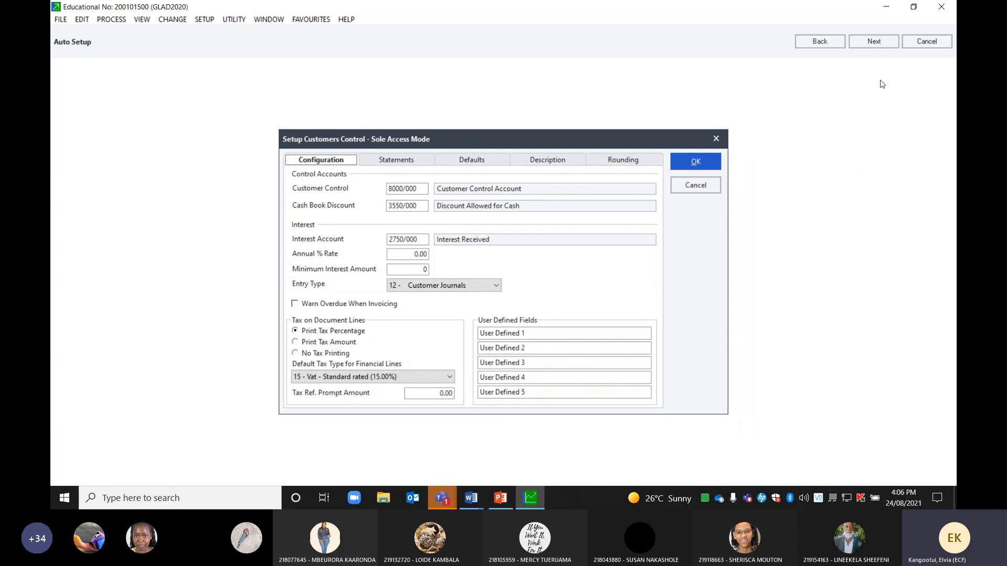
# Accept the customers control settings, then bring back Word's company information document
pyautogui.click(875, 41)
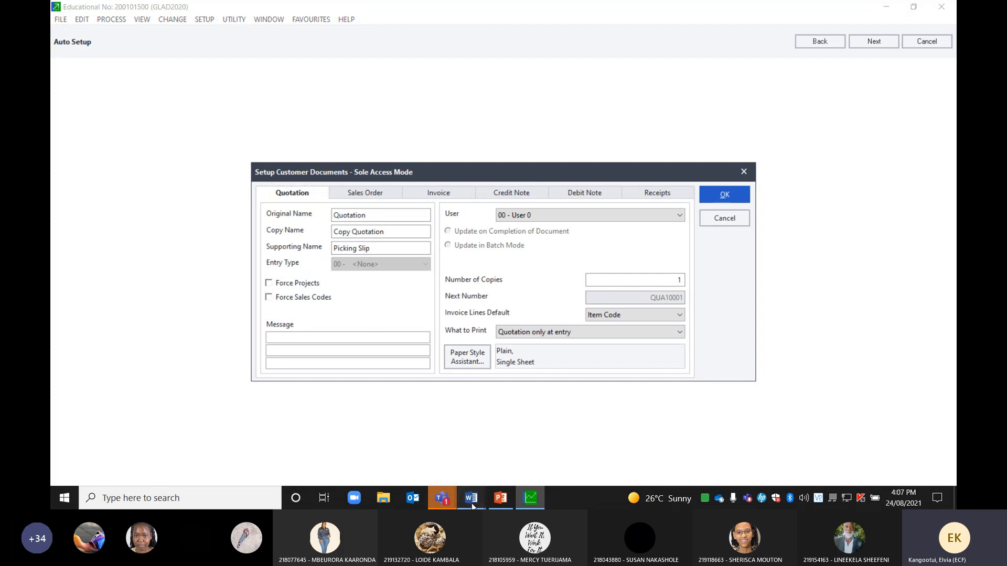
pyautogui.moveTo(465, 502)
pyautogui.click(475, 439)
pyautogui.scroll(3, 569, 337)
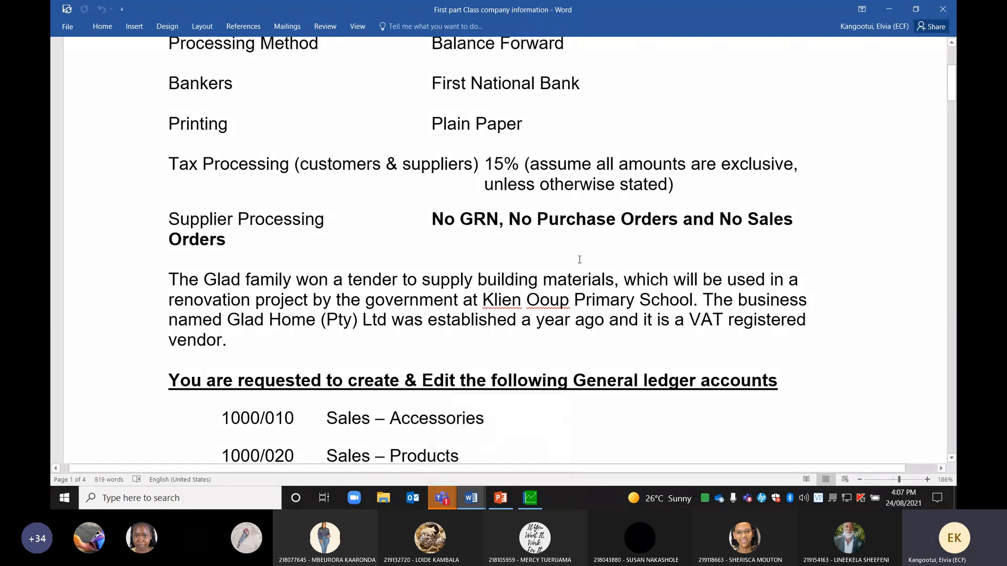
# Return to Pastel's Setup Customer Documents dialog with the Quotation and Picking Slip names
pyautogui.click(530, 498)
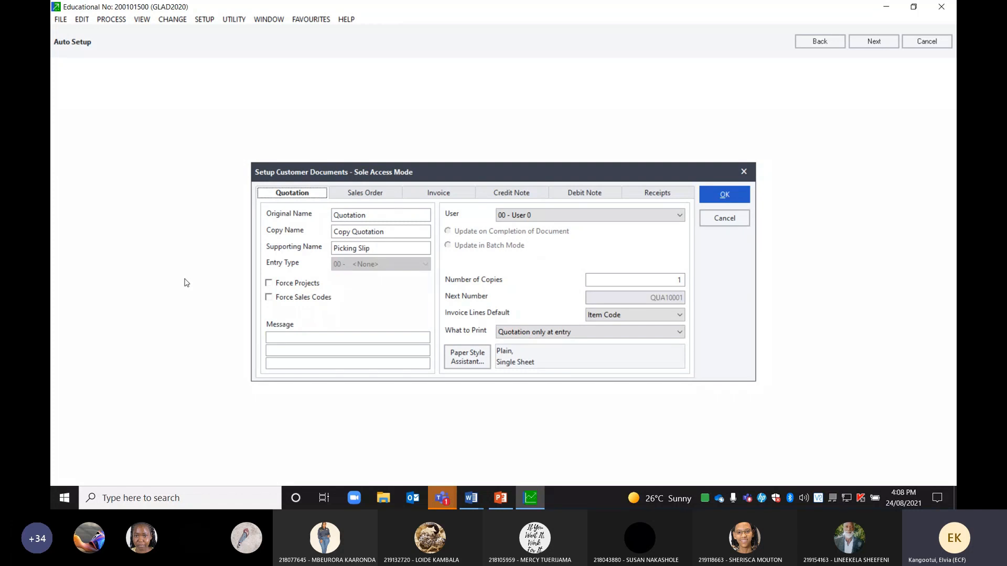
# Accept the customer document defaults to reach the Setup Suppliers Control dialog
pyautogui.click(869, 41)
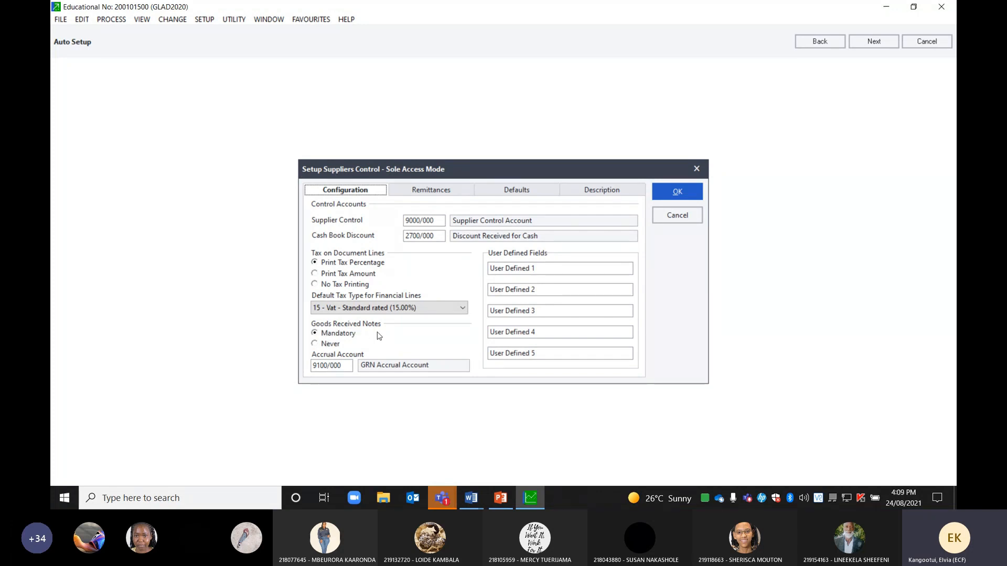
pyautogui.moveTo(471, 498)
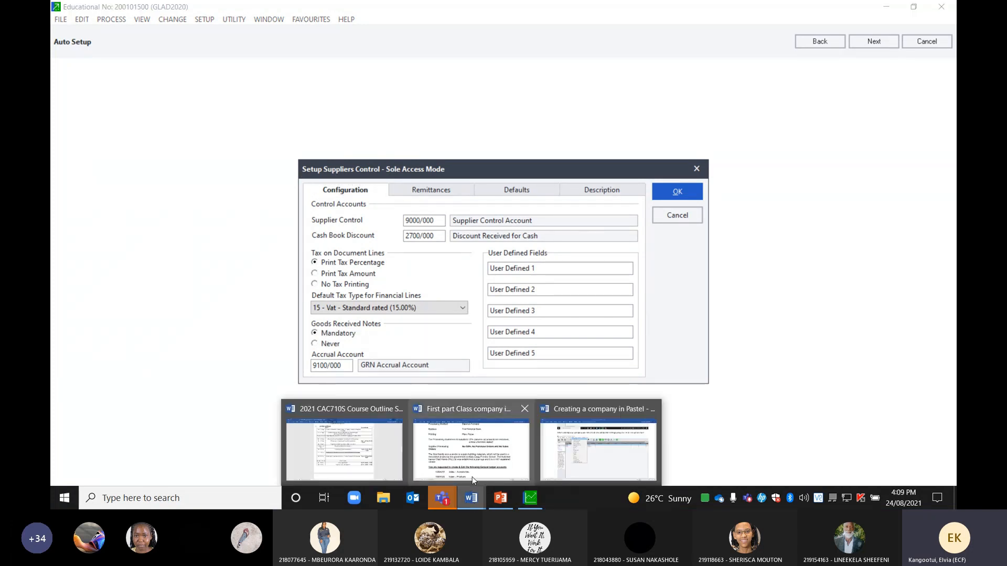
pyautogui.click(478, 443)
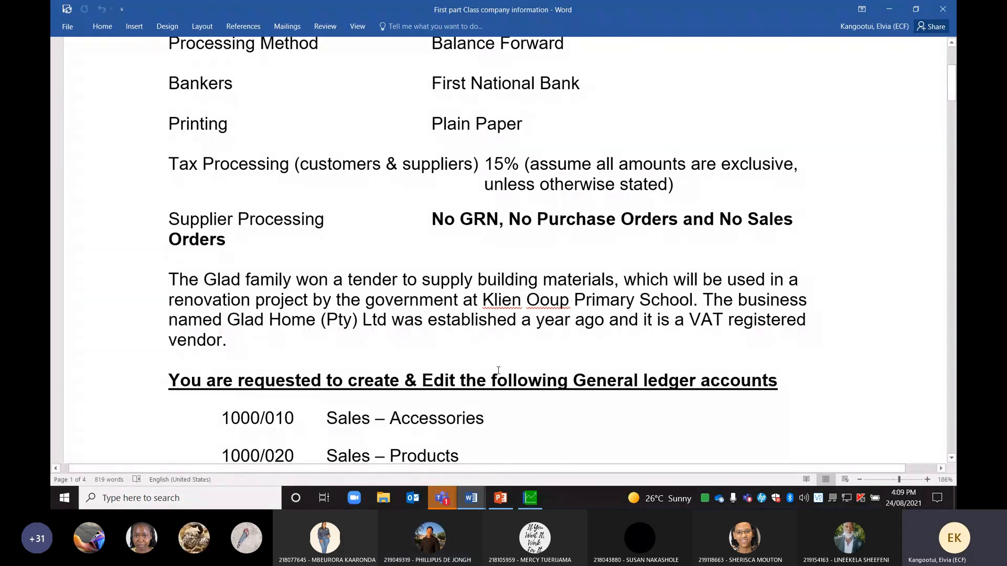
pyautogui.click(530, 501)
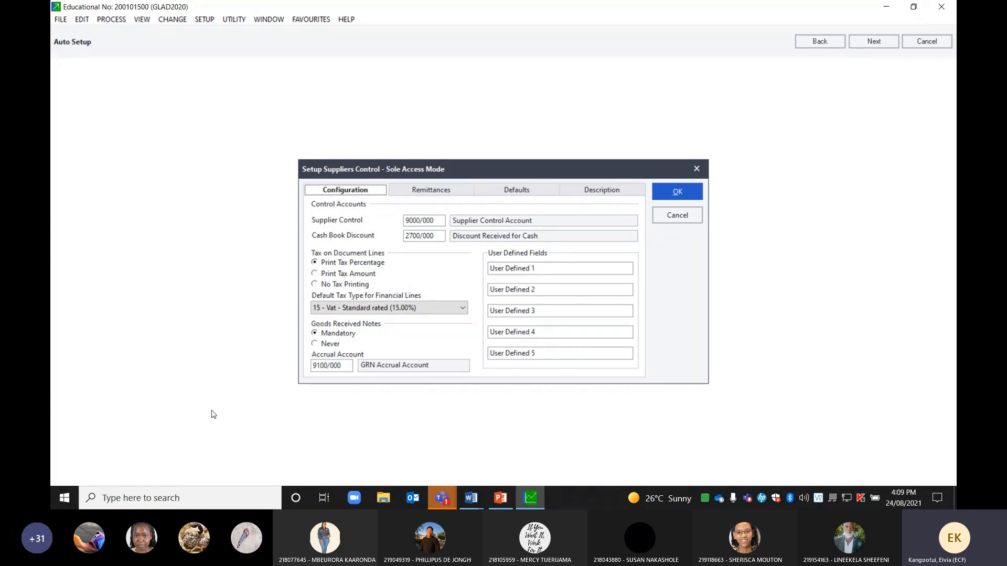
# Set supplier Goods Received Notes to Never, continue, and save the changed settings
pyautogui.click(315, 343)
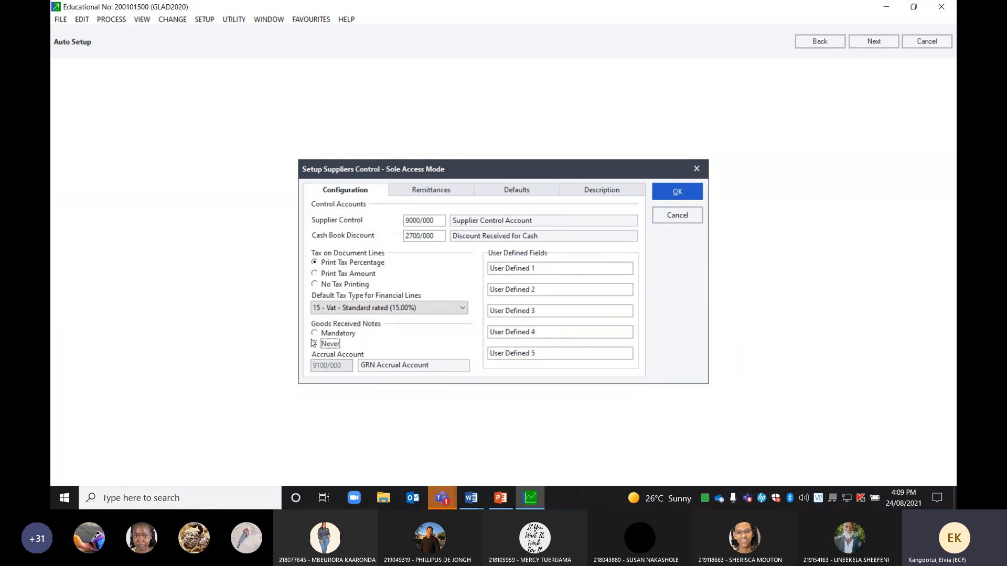
pyautogui.click(885, 40)
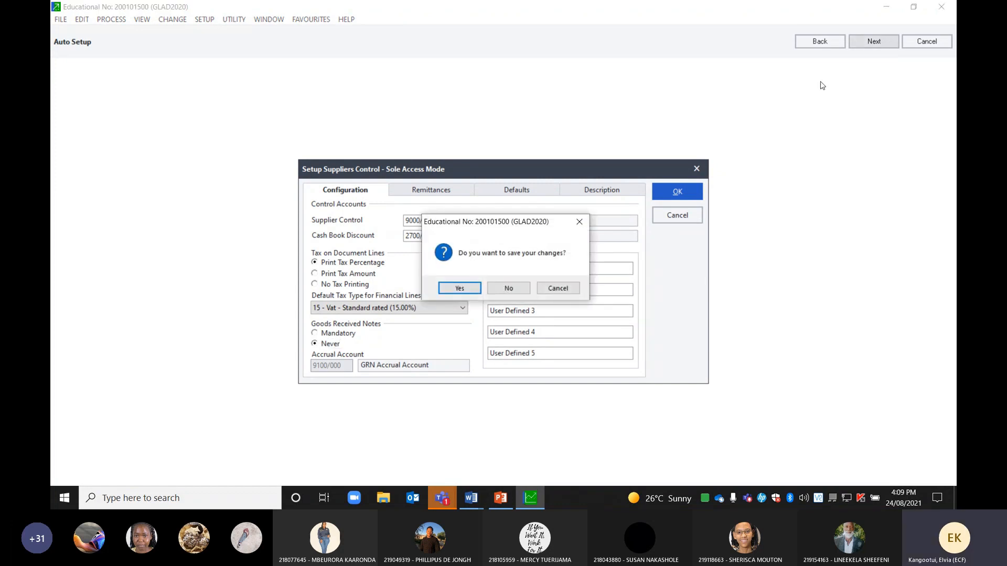
pyautogui.click(460, 287)
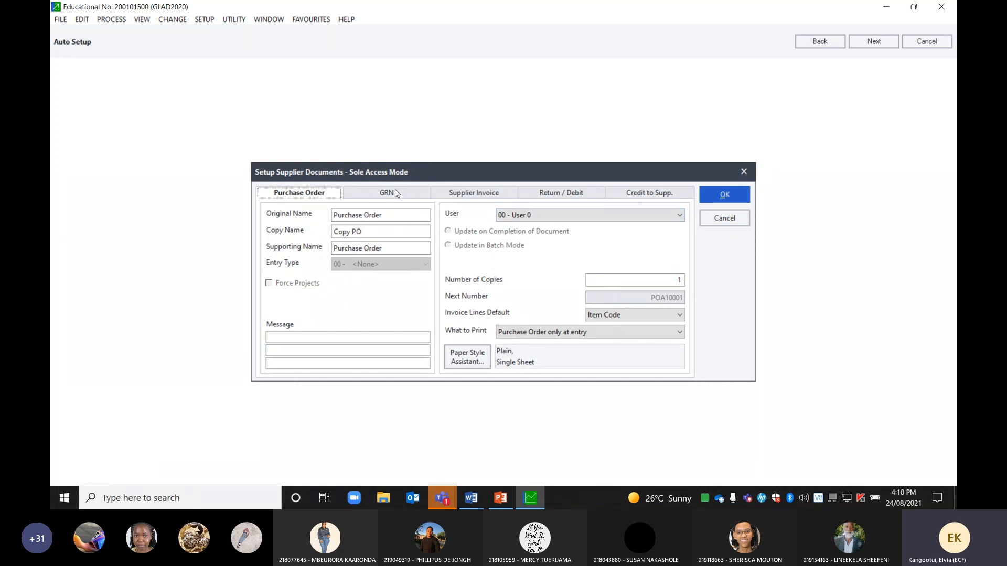
# Accept the Purchase Order defaults (Copy PO, next number POA10001) to reach Setup Inventory
pyautogui.click(872, 42)
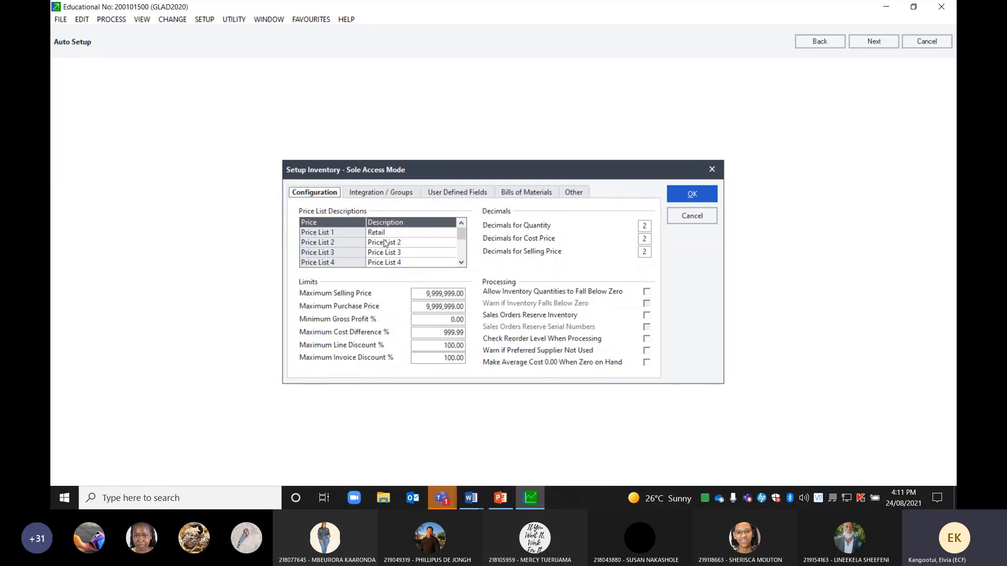
# Show the inventory Integration / Groups settings with groups 001 Services and 002 Inventory Goods
pyautogui.click(371, 195)
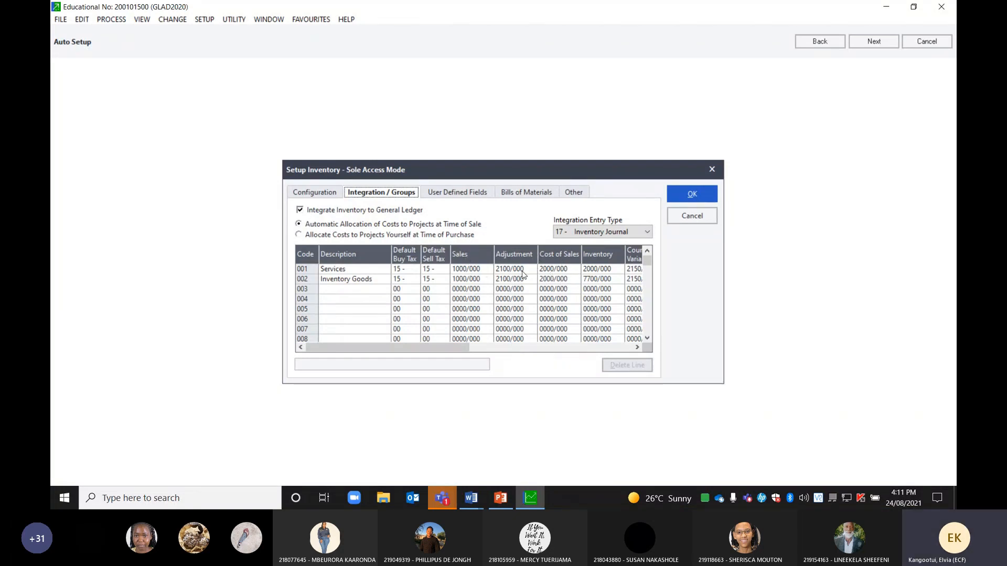
pyautogui.click(637, 347)
pyautogui.click(637, 348)
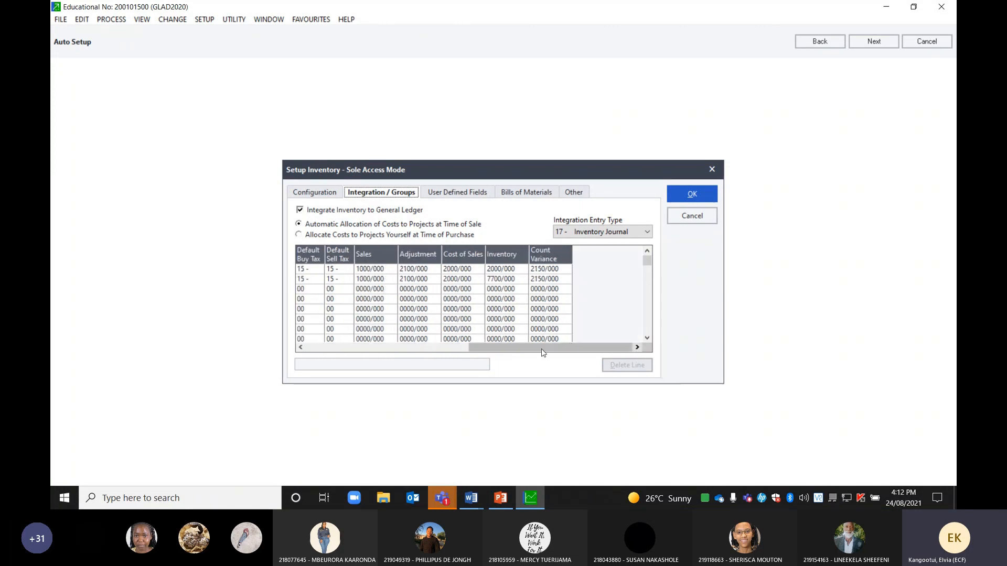
pyautogui.moveTo(543, 349); pyautogui.dragTo(380, 350)
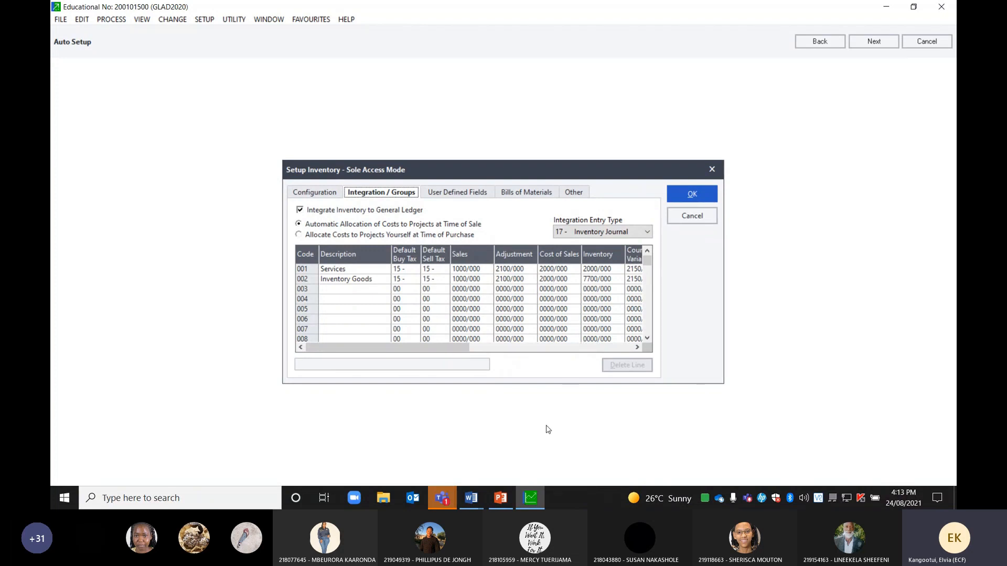
pyautogui.click(637, 348)
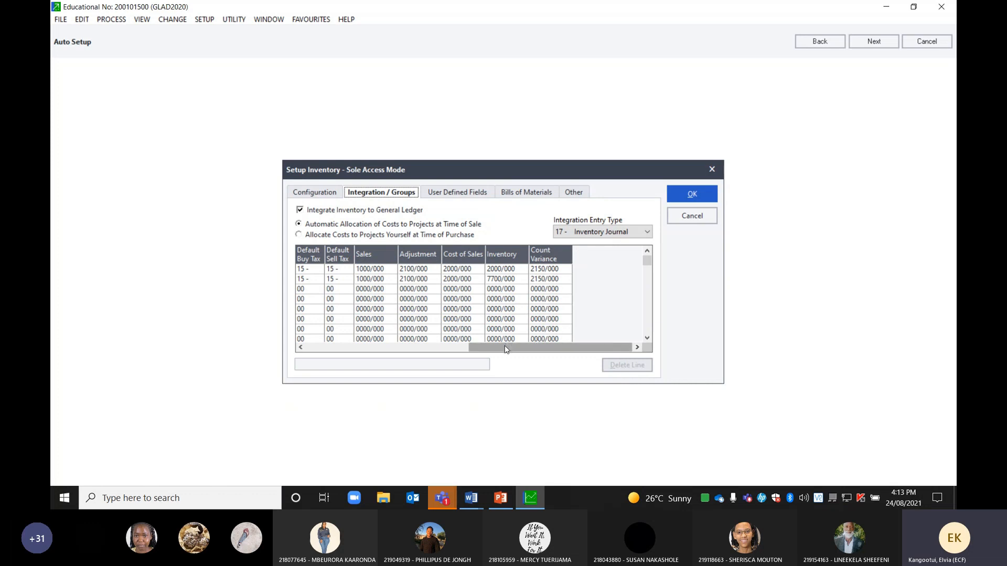
pyautogui.click(320, 347)
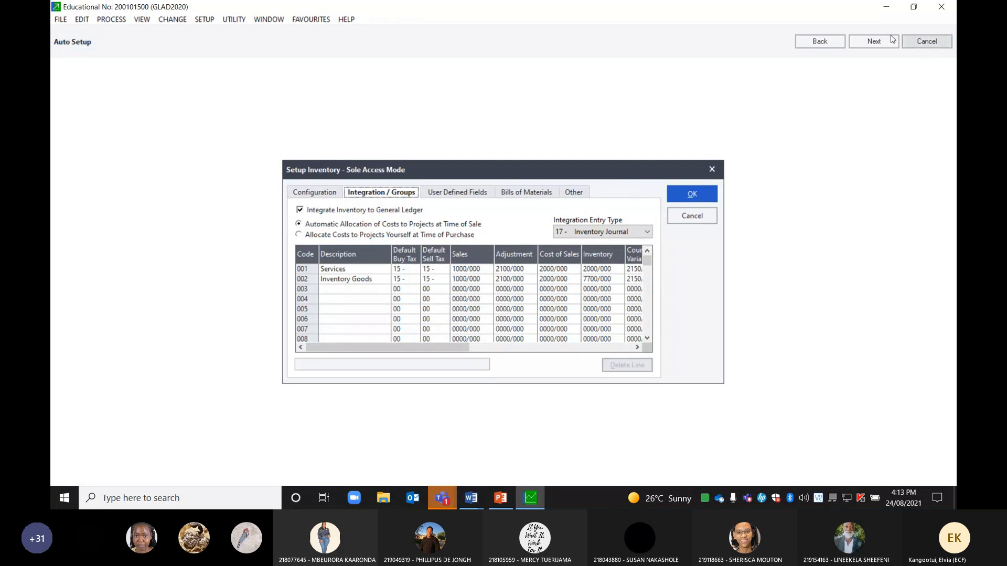
# Finish Auto Setup, closing the setup dialogs to show the Customers list with 0 customers
pyautogui.click(873, 41)
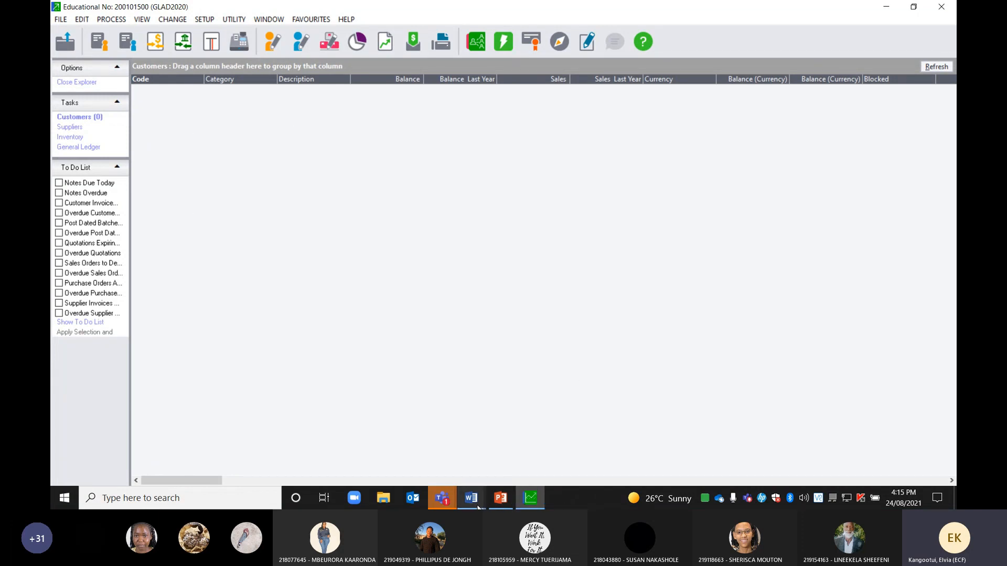
# Switch to the 'Creating a company in Pastel' guide and scroll to the Setup Customers Control screenshot
pyautogui.moveTo(479, 507)
pyautogui.click(583, 472)
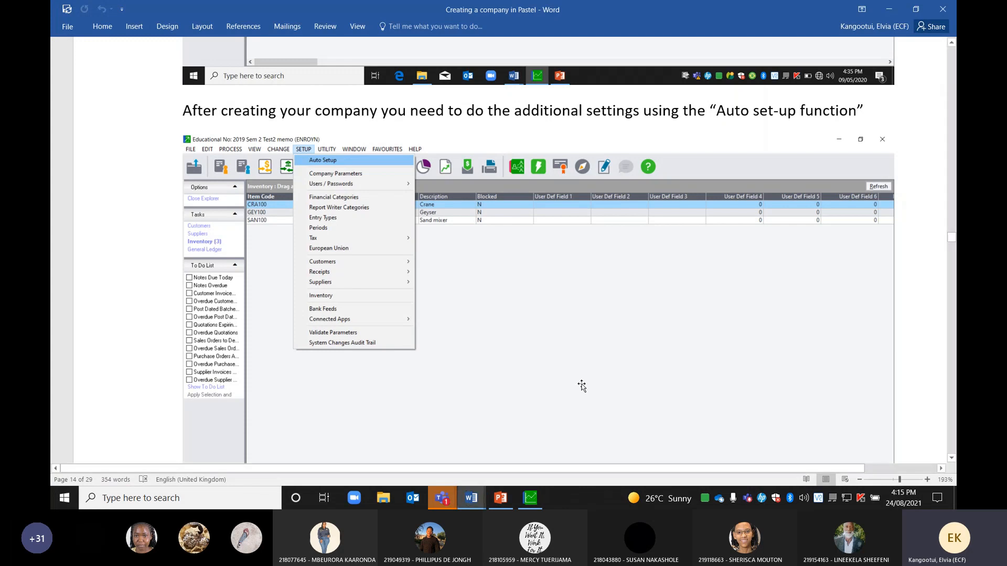
pyautogui.scroll(-3, 397, 296)
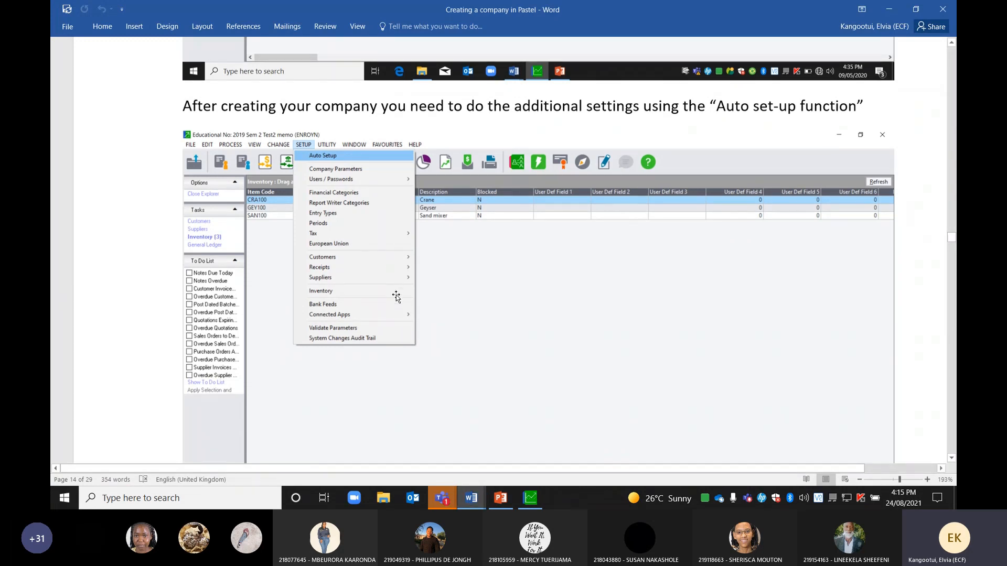
pyautogui.scroll(-5, 395, 300)
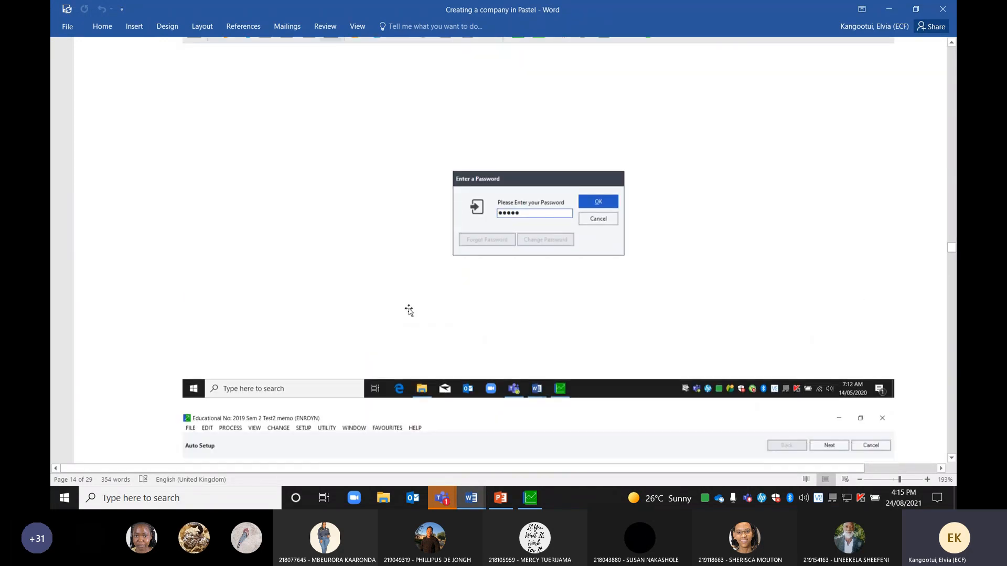
pyautogui.scroll(-5, 409, 309)
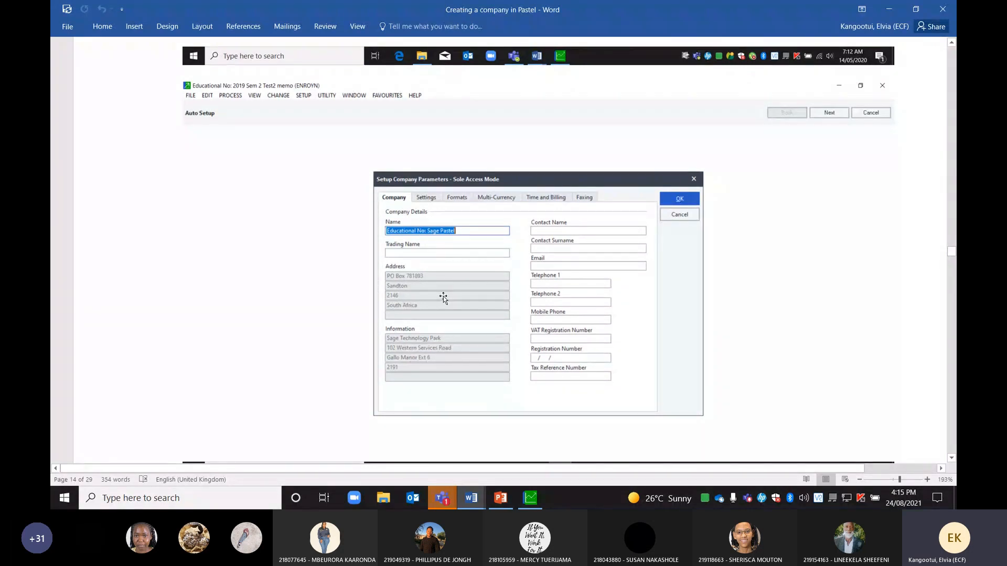
pyautogui.scroll(-5, 442, 297)
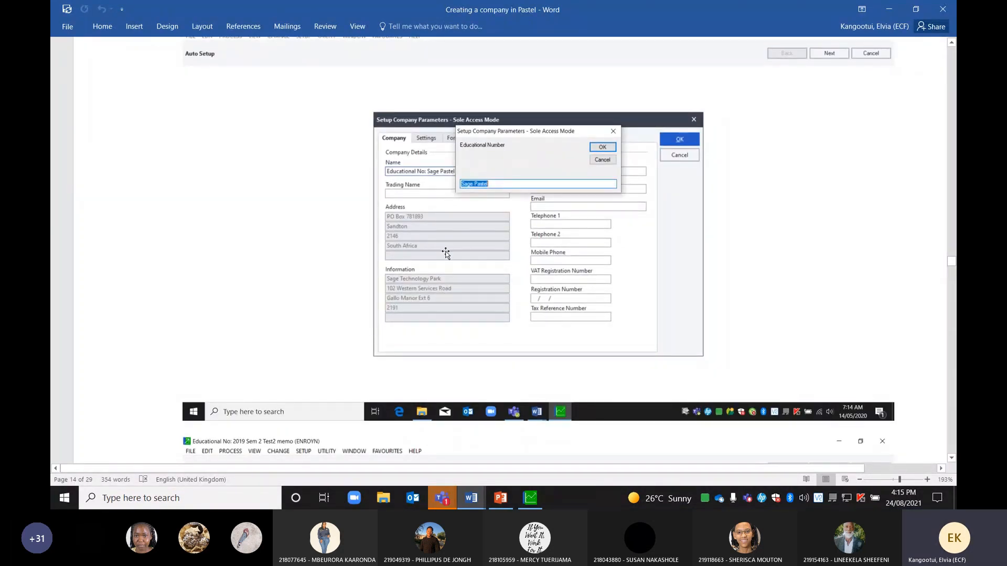
pyautogui.scroll(-4, 449, 257)
pyautogui.scroll(5, 460, 255)
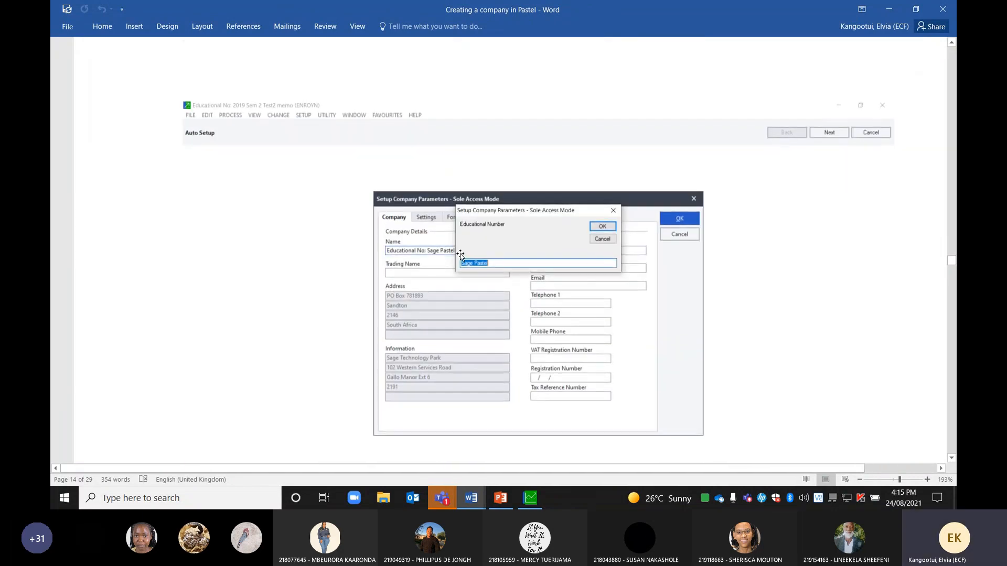
pyautogui.scroll(6, 459, 255)
pyautogui.scroll(-3, 476, 269)
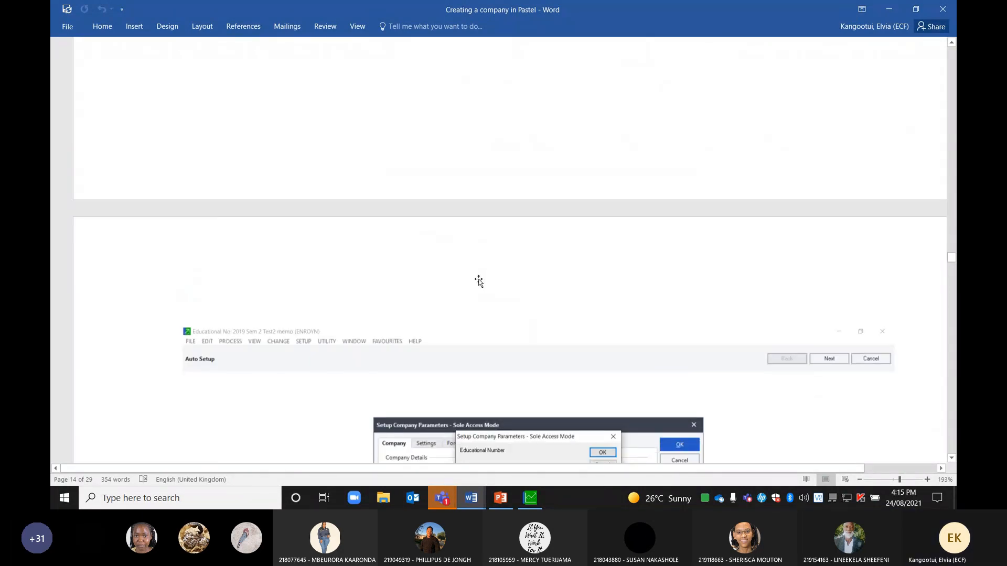
pyautogui.scroll(-12, 479, 282)
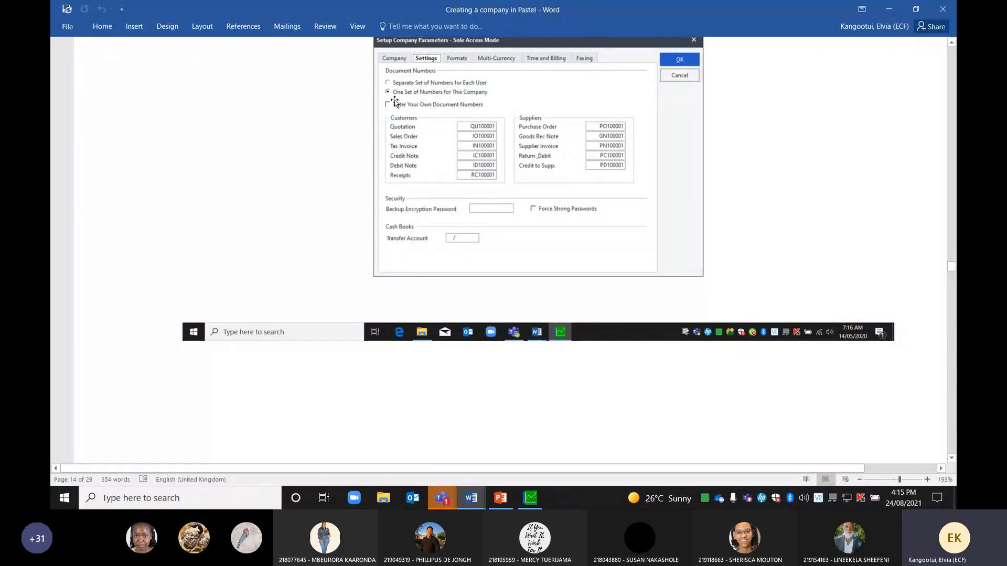
pyautogui.scroll(-4, 484, 277)
pyautogui.scroll(-12, 483, 277)
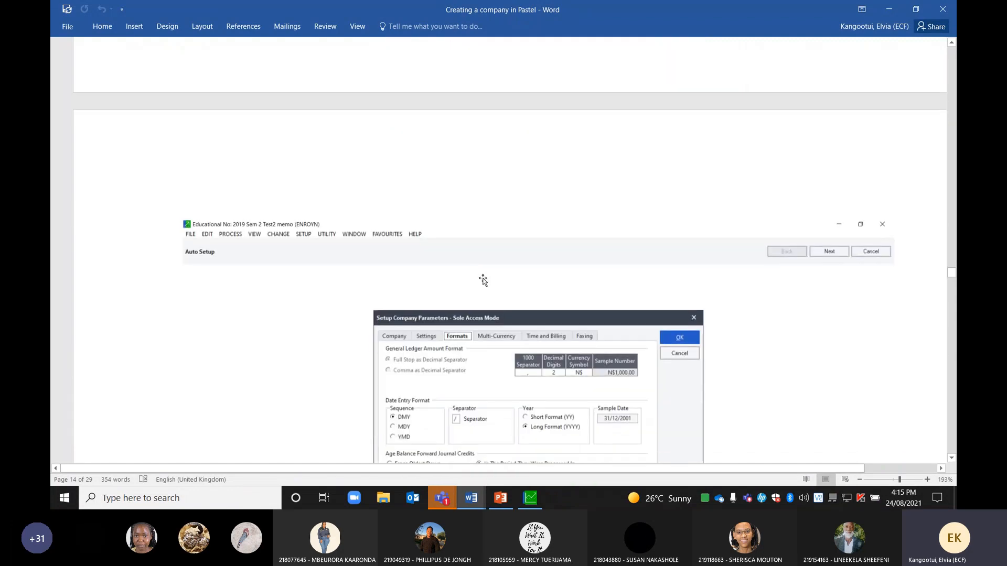
pyautogui.scroll(-15, 483, 283)
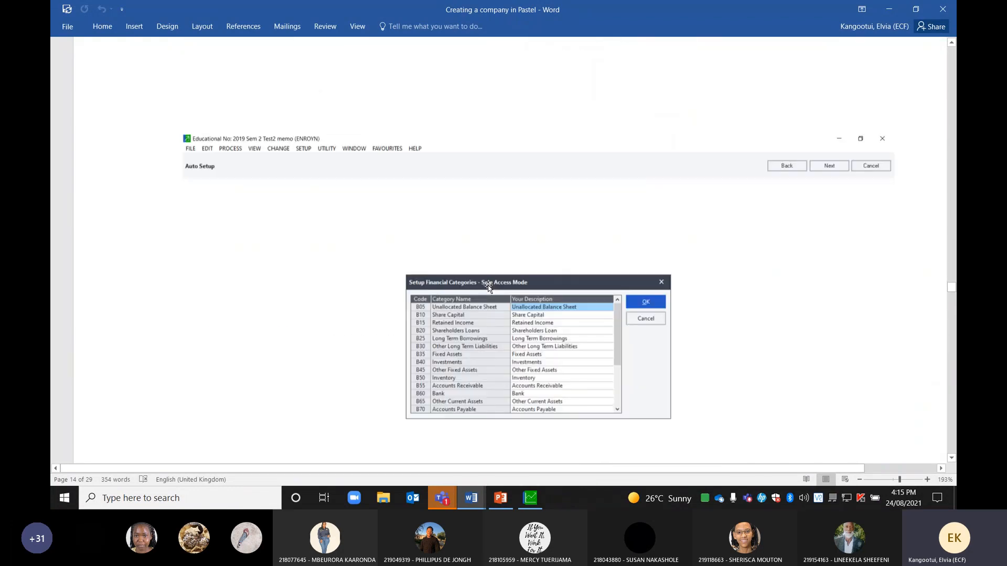
pyautogui.scroll(-15, 490, 289)
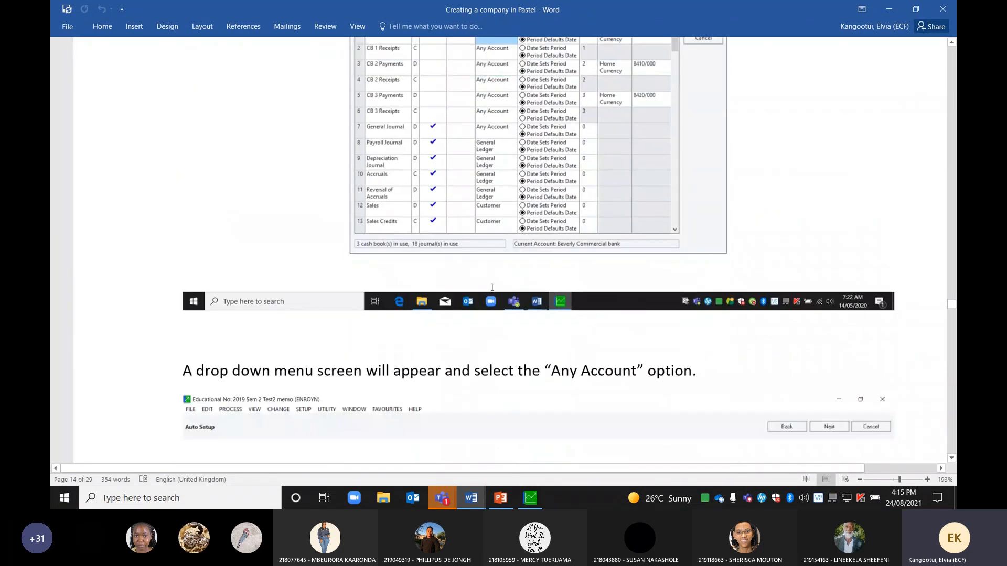
pyautogui.scroll(-15, 504, 297)
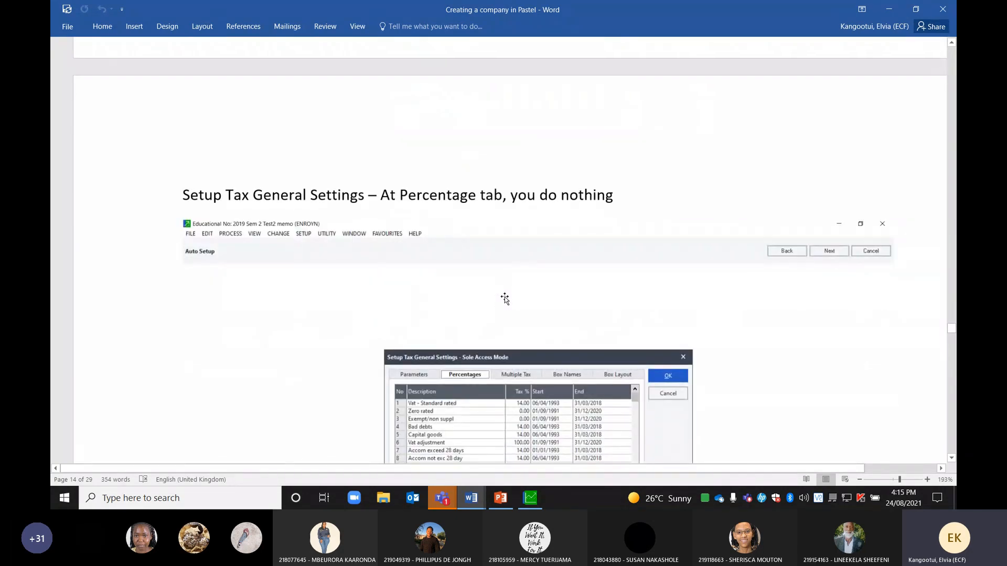
pyautogui.scroll(-6, 506, 298)
pyautogui.scroll(-15, 512, 298)
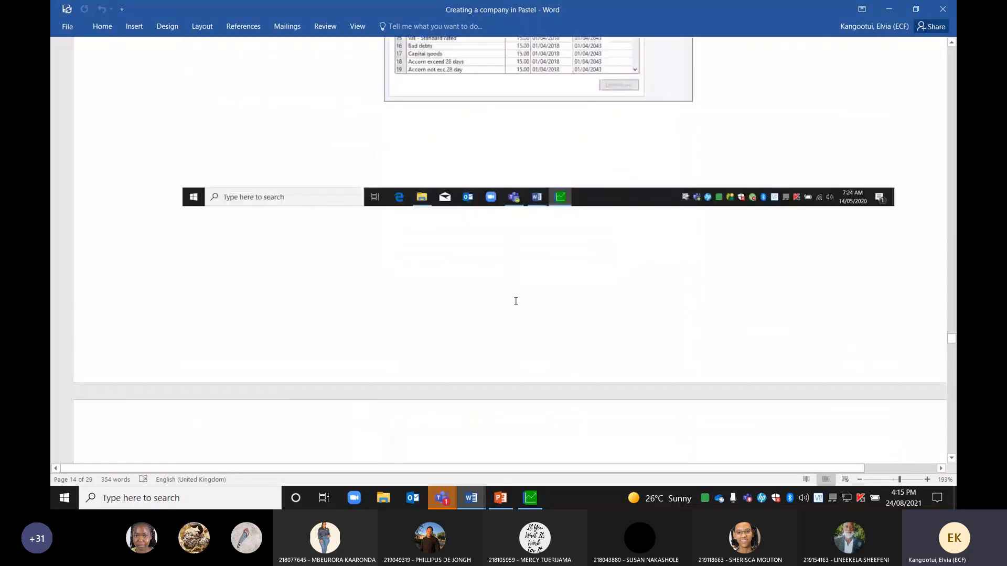
pyautogui.scroll(-15, 518, 303)
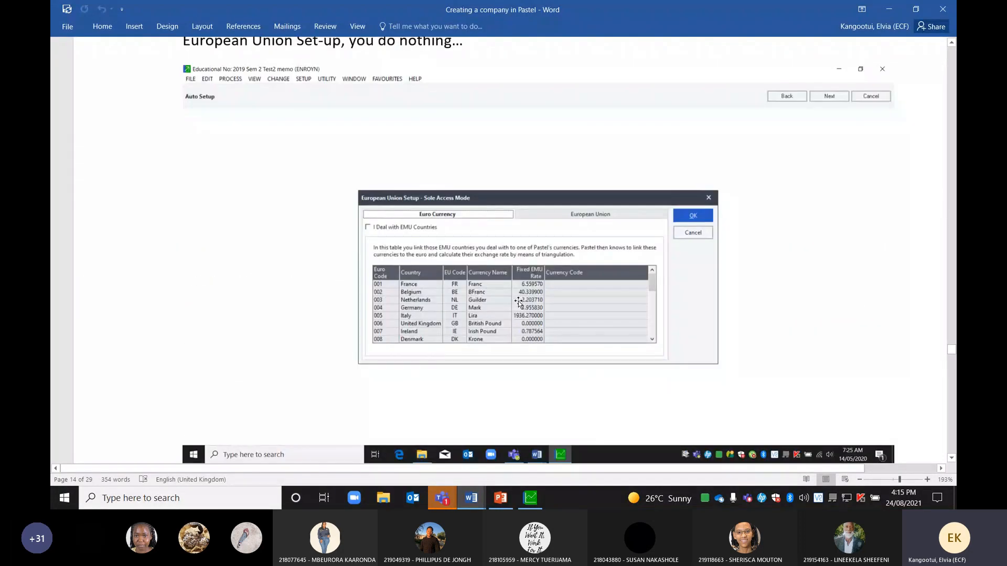
pyautogui.scroll(-15, 519, 304)
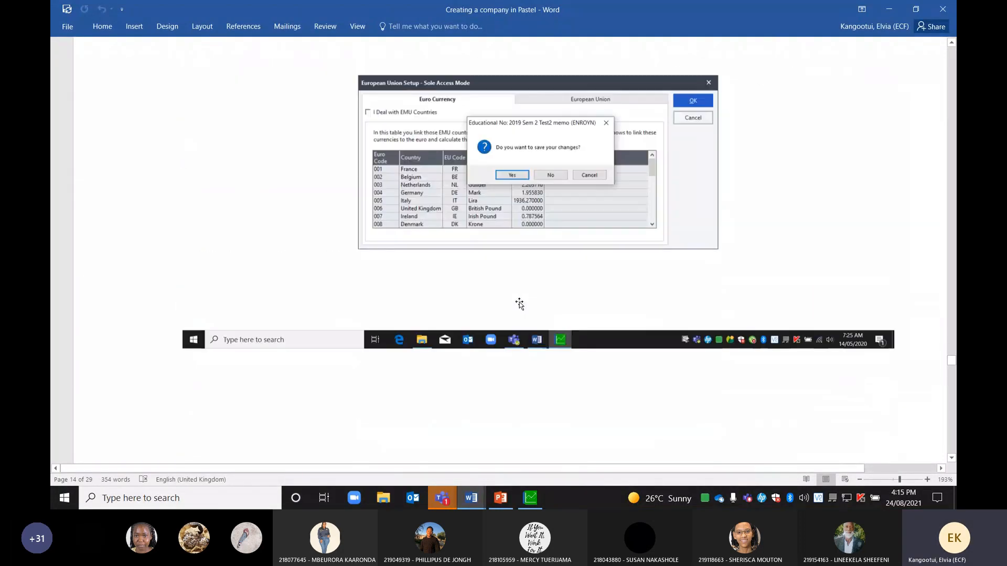
pyautogui.scroll(-5, 521, 307)
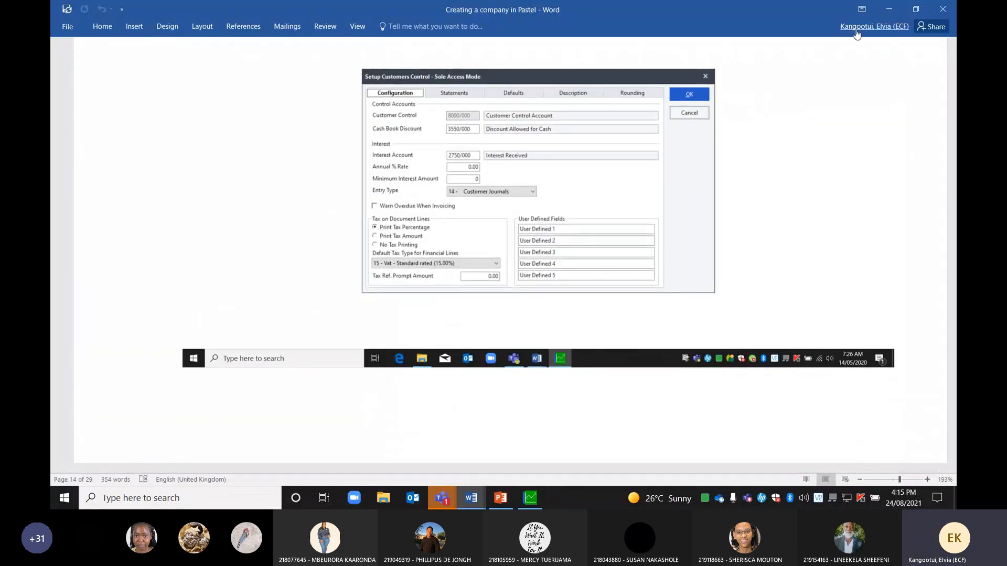
# Switch to the Class 1 Slides deck and view the 1.INTRODUCTION and 2.Learning Outcomes slides
pyautogui.click(501, 497)
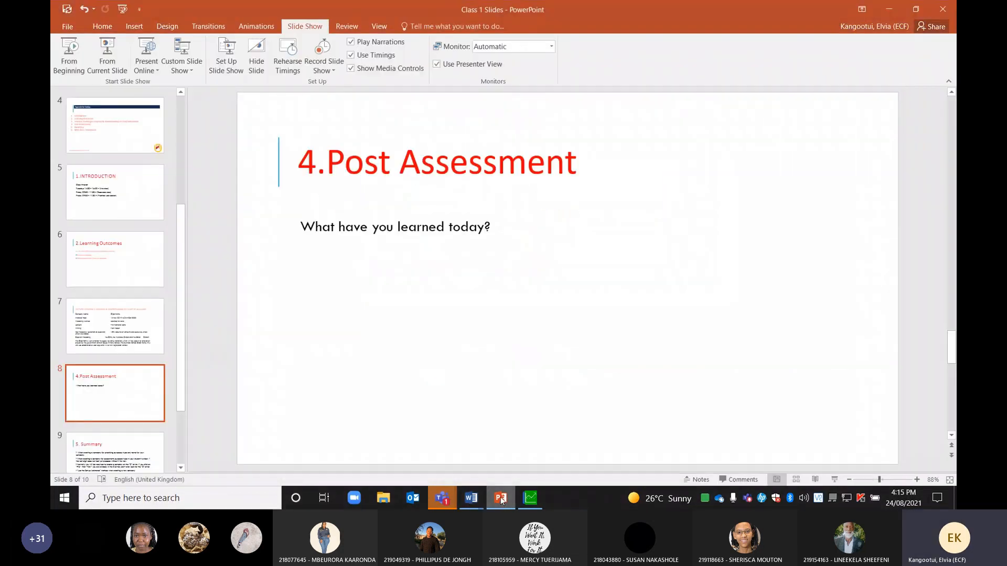
pyautogui.click(124, 204)
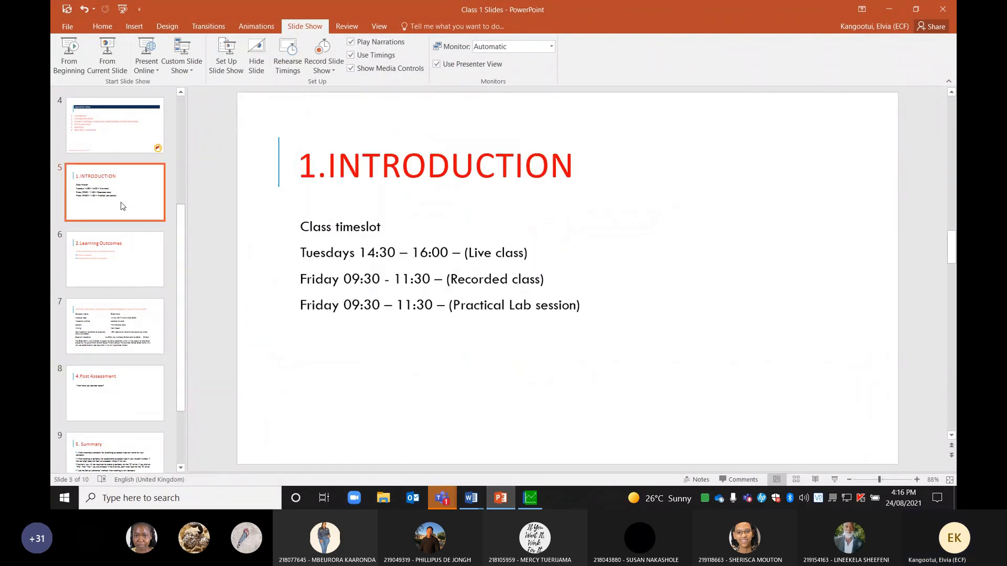
pyautogui.click(105, 256)
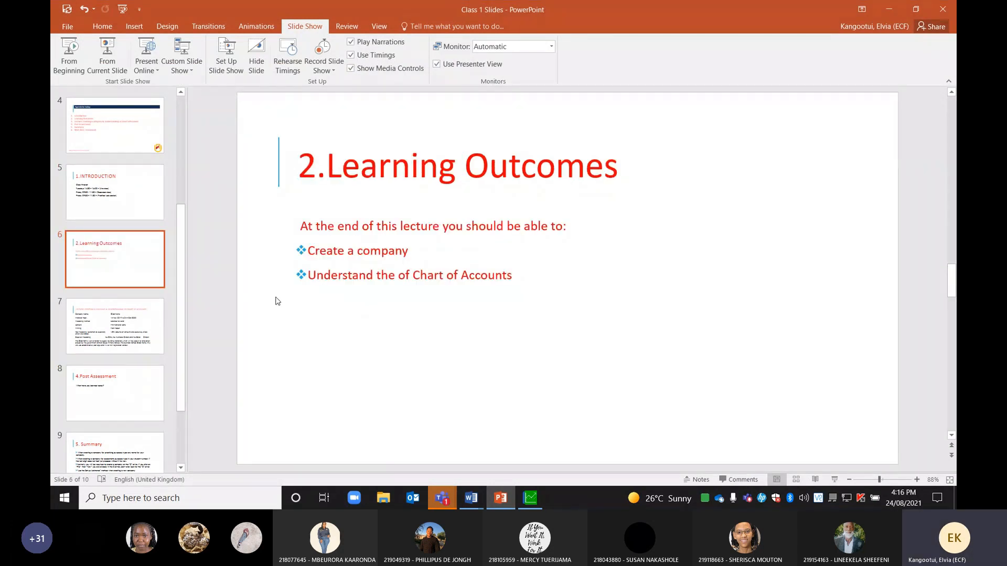